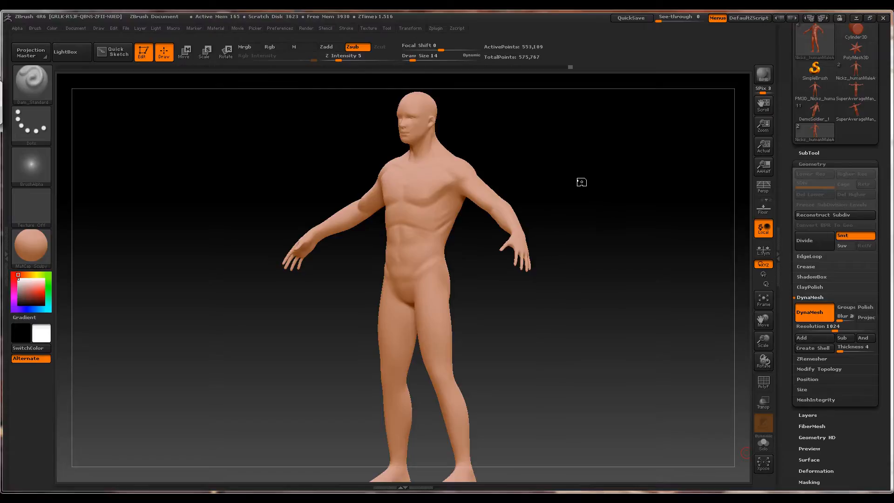
Examine the dense body mesh's wireframe and polygroups from the head down to the torso
mouse_move(581, 181)
left_mouse_down()
mouse_move(609, 172)
mouse_move(565, 184)
mouse_move(621, 176)
mouse_move(603, 190)
mouse_move(633, 176)
mouse_move(622, 182)
mouse_move(628, 190)
mouse_move(739, 175)
left_mouse_up()
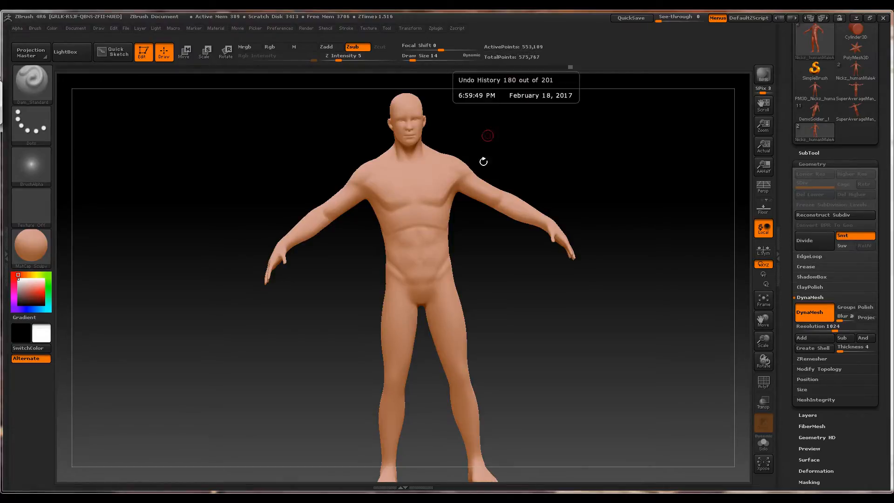
mouse_move(588, 147)
left_mouse_down()
mouse_move(539, 156)
mouse_move(597, 149)
mouse_move(575, 157)
mouse_move(538, 112)
mouse_move(577, 162)
left_mouse_up()
right_click_drag(570, 161, 588, 128, "ctrl")
left_click_drag(589, 127, 601, 270, "alt")
left_click(764, 382)
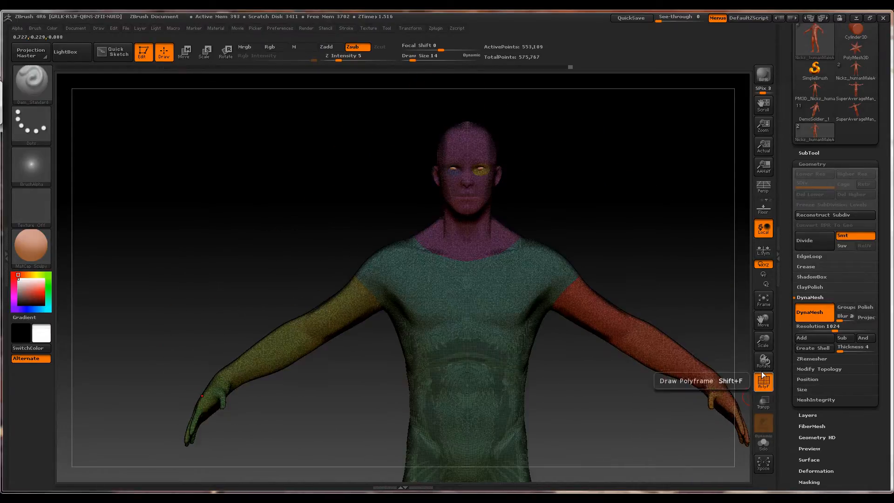
left_click_drag(699, 261, 569, 210)
right_click_drag(568, 210, 605, 228, "ctrl")
left_click_drag(642, 132, 683, 135, "shift")
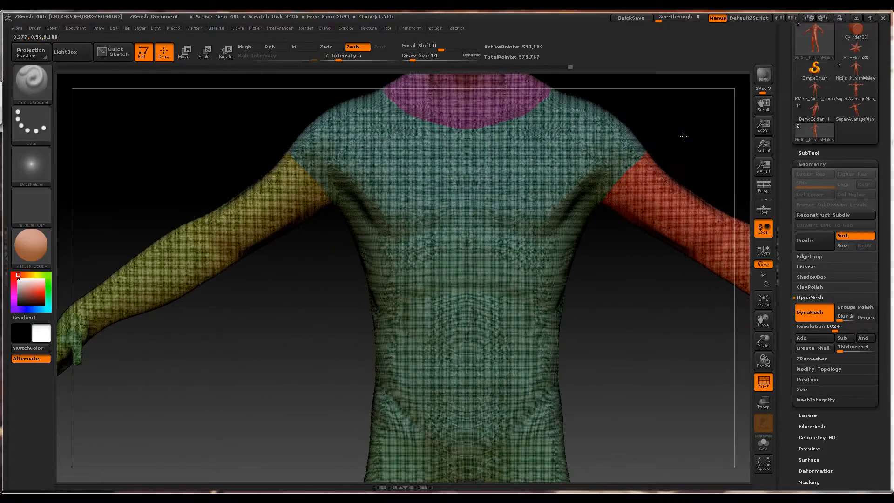
left_click(769, 383)
Examine the smooth-shaded body around the neck, chest, shoulders and arms from several angles
right_click_drag(603, 165, 568, 302, "alt")
right_click_drag(568, 302, 579, 160, "ctrl")
left_click_drag(613, 194, 579, 198)
right_click_drag(573, 191, 543, 245, "ctrl")
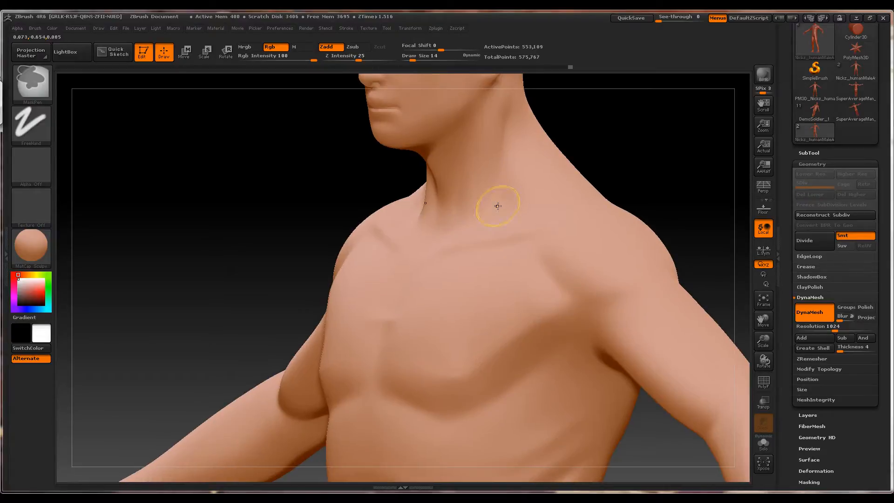
left_click_drag(293, 190, 321, 191, "shift")
right_click_drag(326, 308, 261, 237, "ctrl")
right_click_drag(616, 308, 560, 214, "alt")
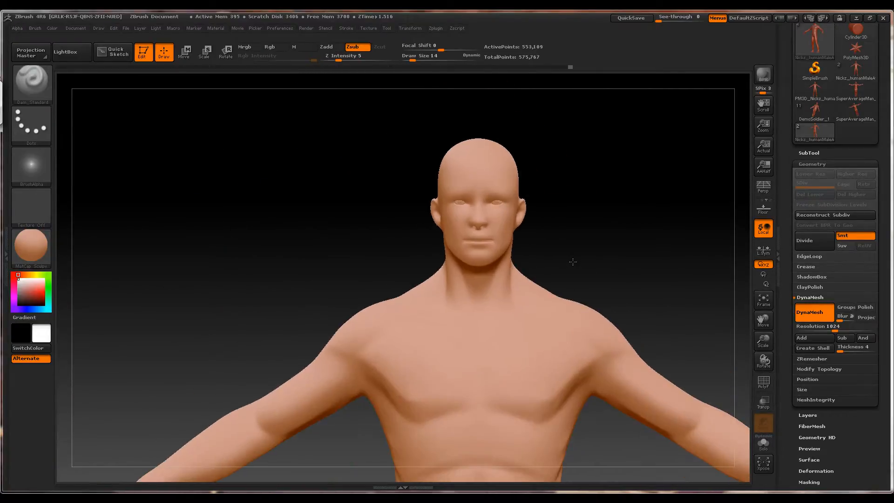
left_click(856, 70)
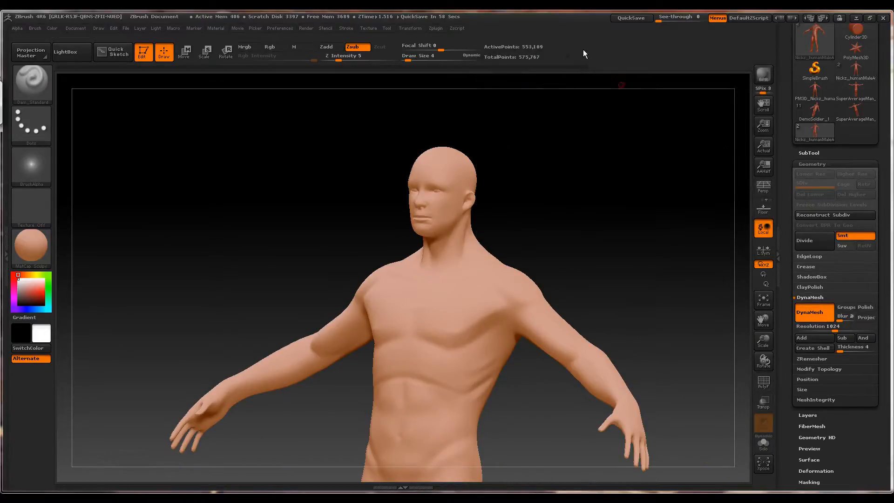
left_click_drag(649, 201, 625, 204)
left_click_drag(583, 225, 226, 114)
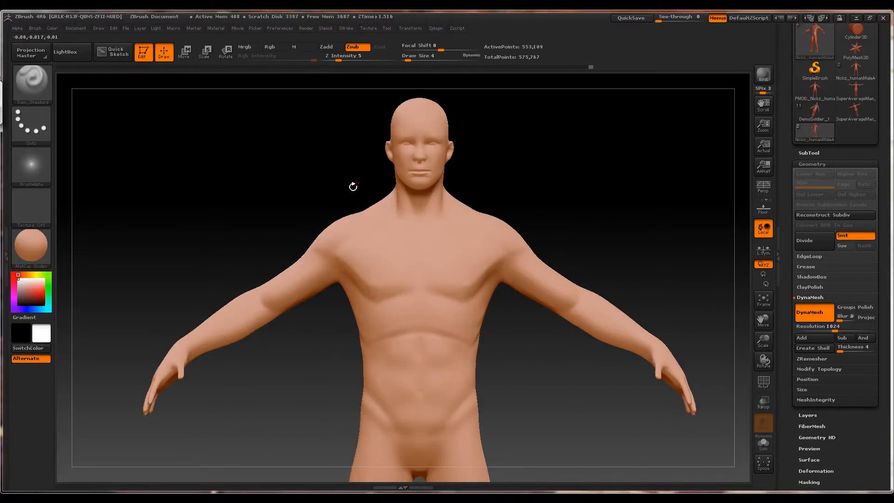
Rename the Nickz_humanMaleAverage subtool as BODYHIRES
left_click(810, 153)
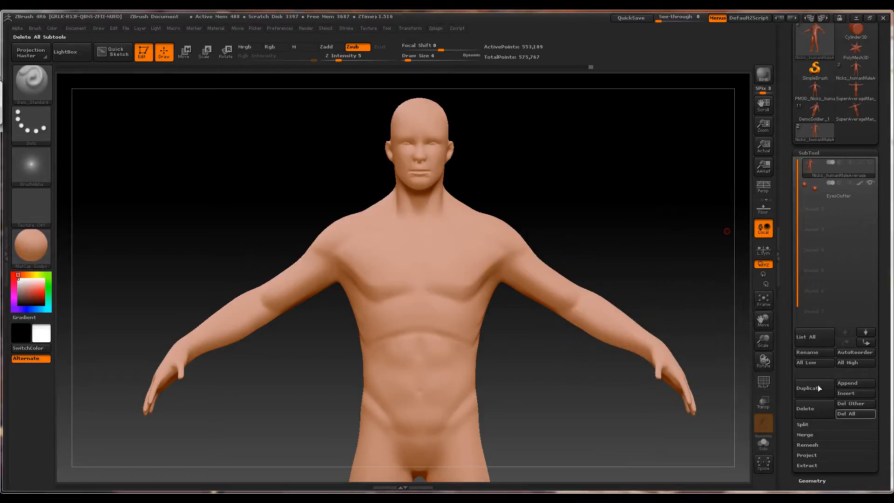
left_click(808, 353)
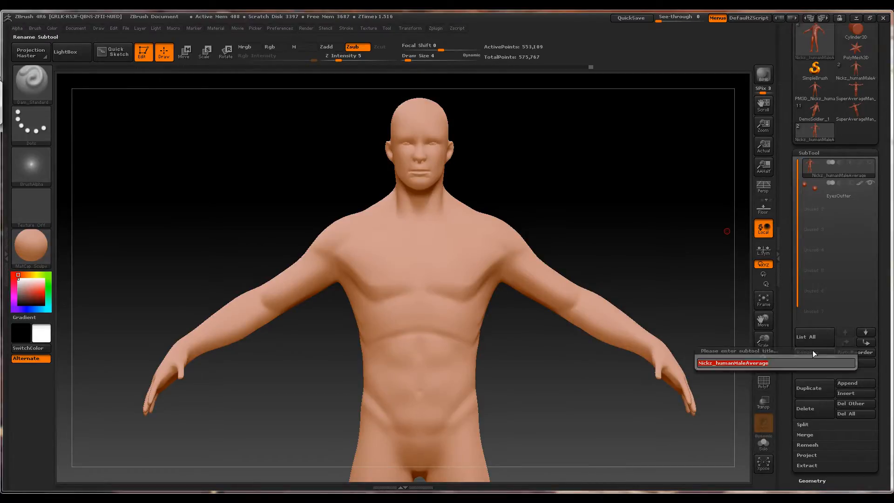
key("Right")
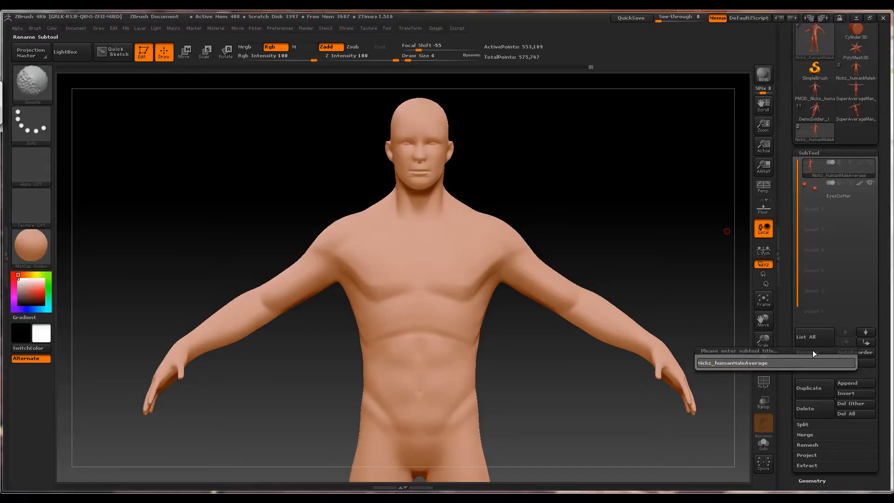
left_click(778, 364)
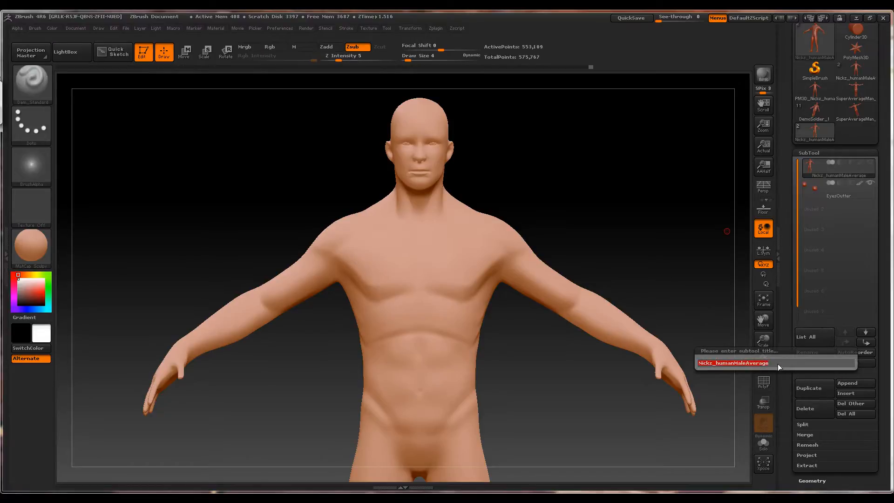
key("shift")
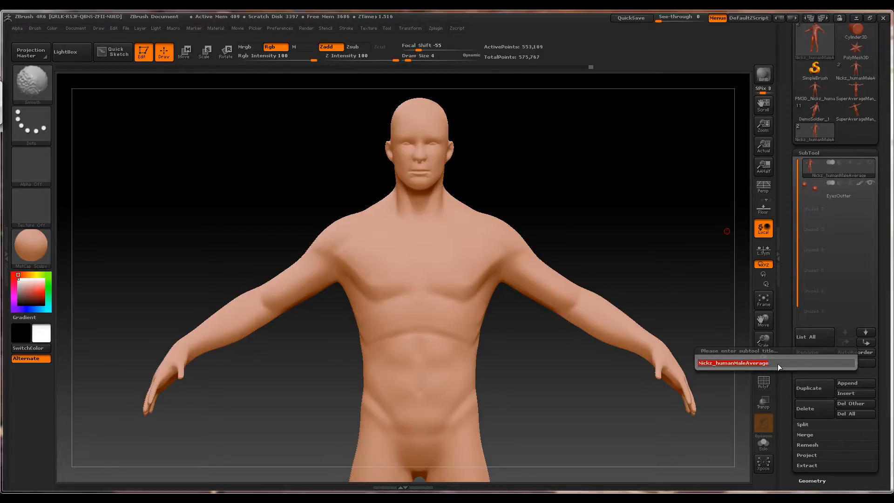
type("H")
type("B")
type("ODY")
key("Return")
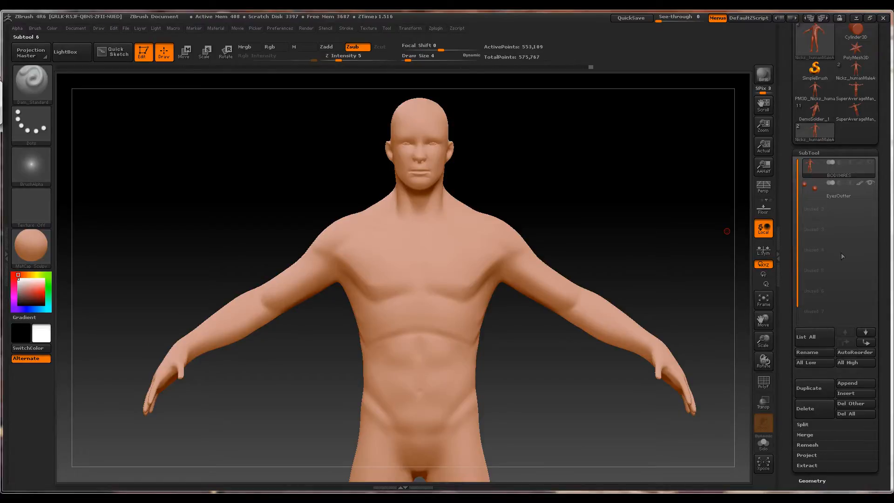
Duplicate the BODYHIRES subtool and rename the upper copy as BodyLowRes
mouse_move(818, 187)
left_click(810, 388)
mouse_move(828, 203)
left_click(829, 174)
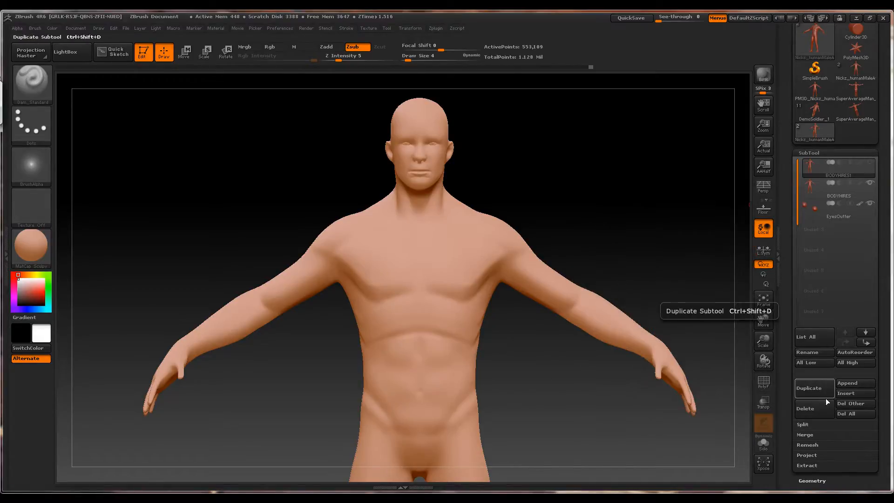
left_click(815, 352)
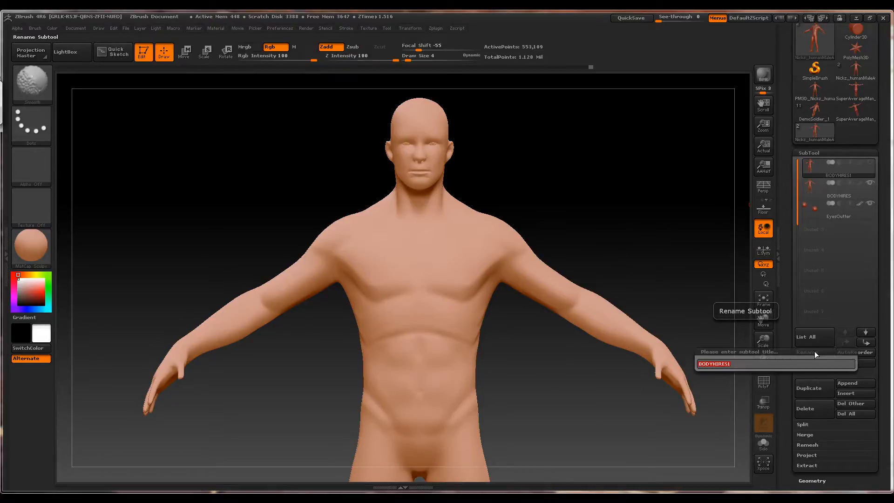
type("BODYLO")
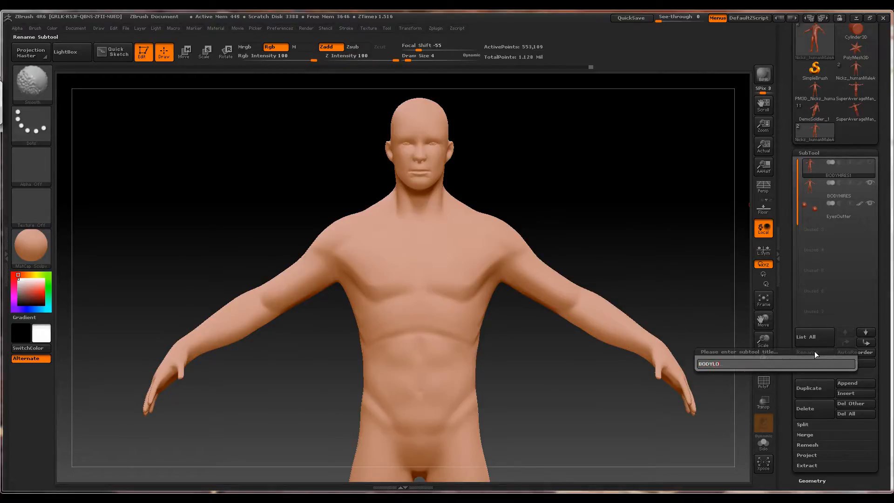
type("WRES")
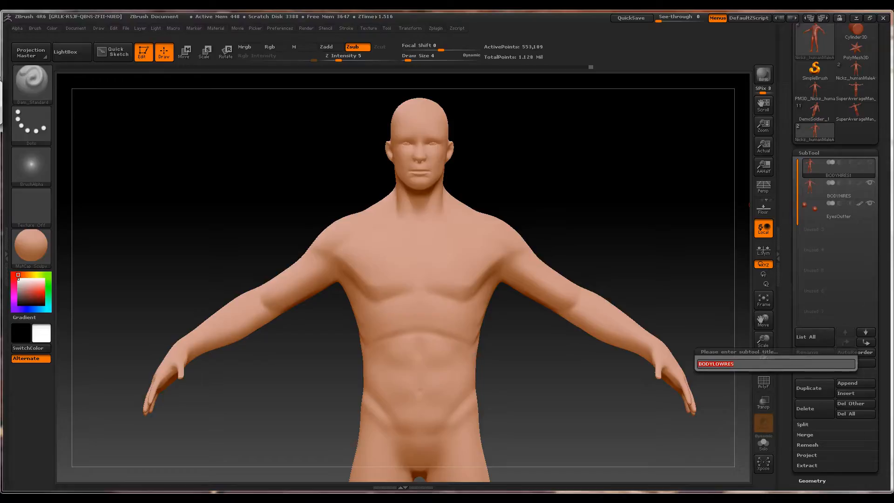
key("Return")
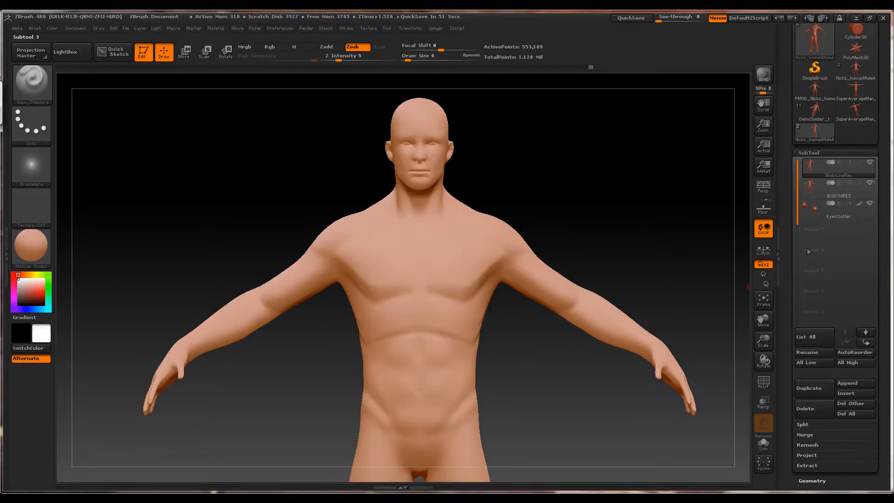
Check the wireframe of the BODYHIRES subtool and move that subtool to the top of the subtool list
left_click(757, 382)
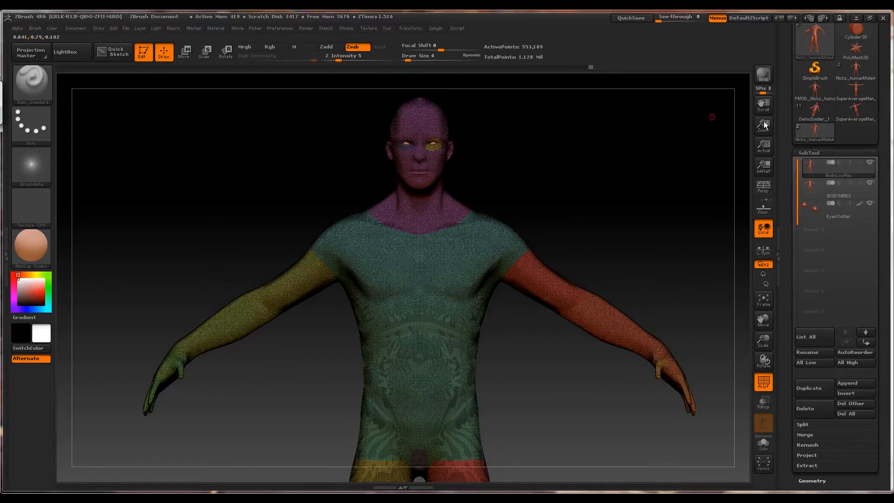
left_click(809, 188)
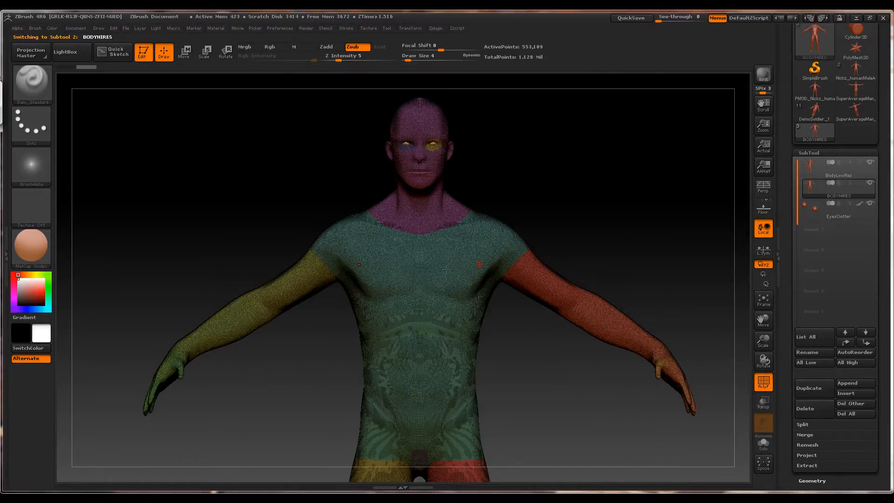
left_click(764, 385)
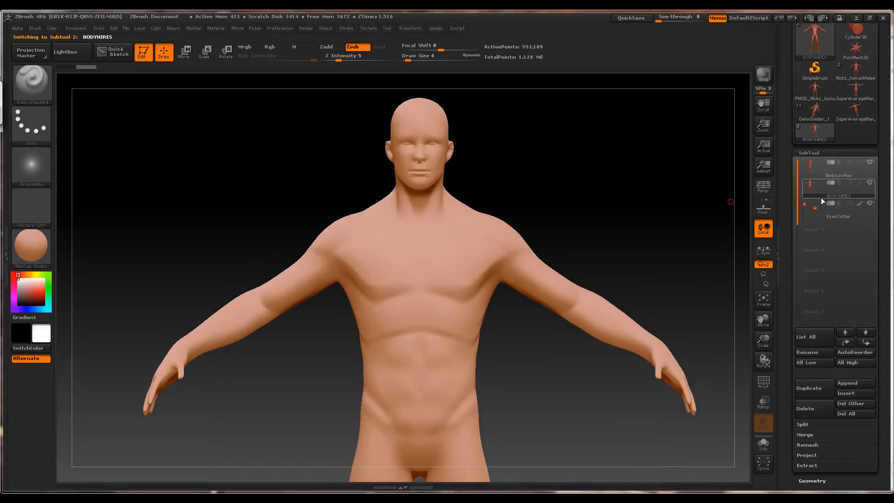
mouse_move(831, 197)
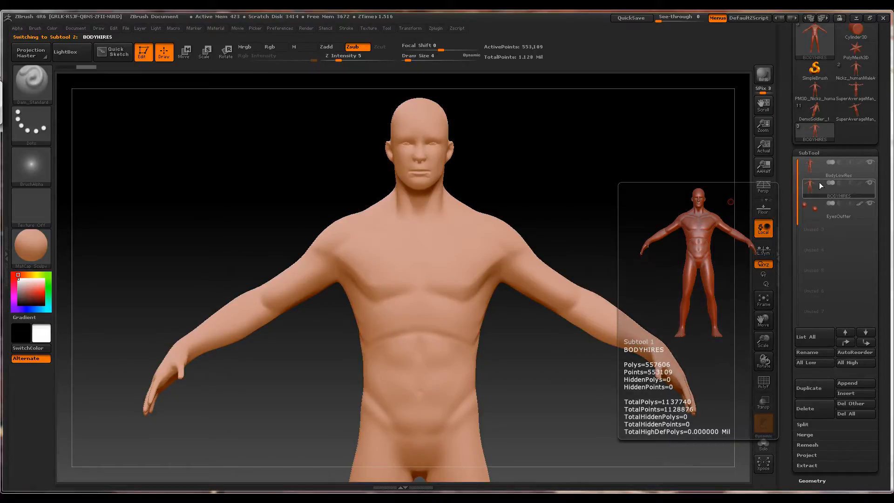
left_click(848, 343)
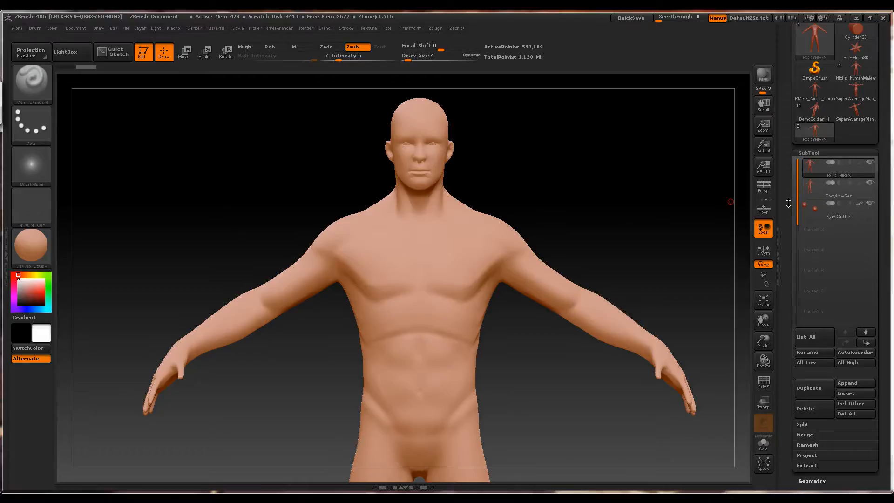
Move the BODYHIRES subtool to the end of the subtool list and return it to the top
left_click(808, 168)
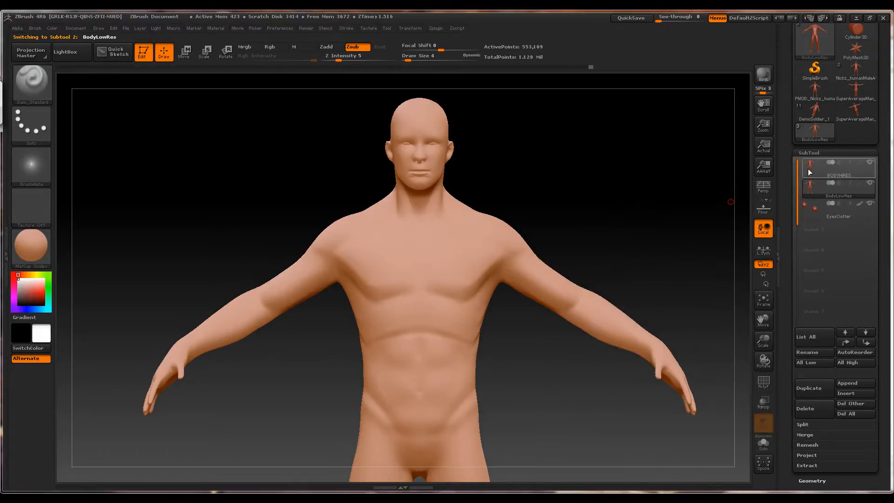
left_click(864, 342)
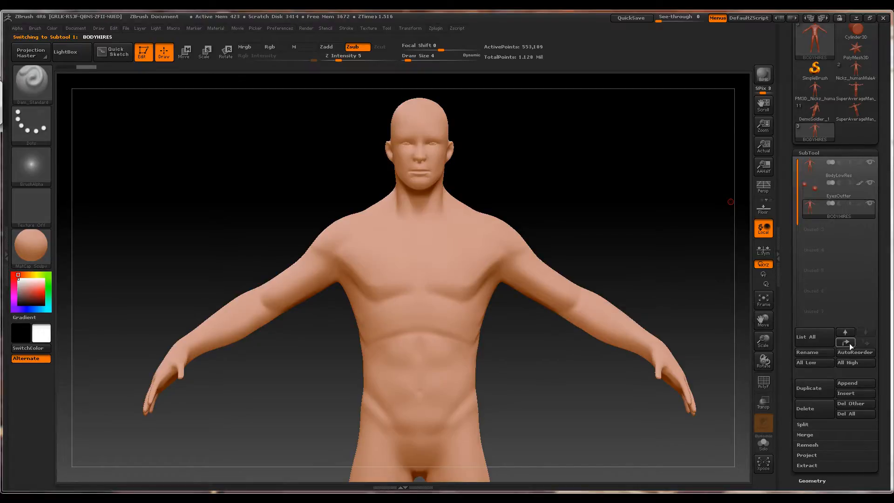
left_click(846, 343)
mouse_move(810, 163)
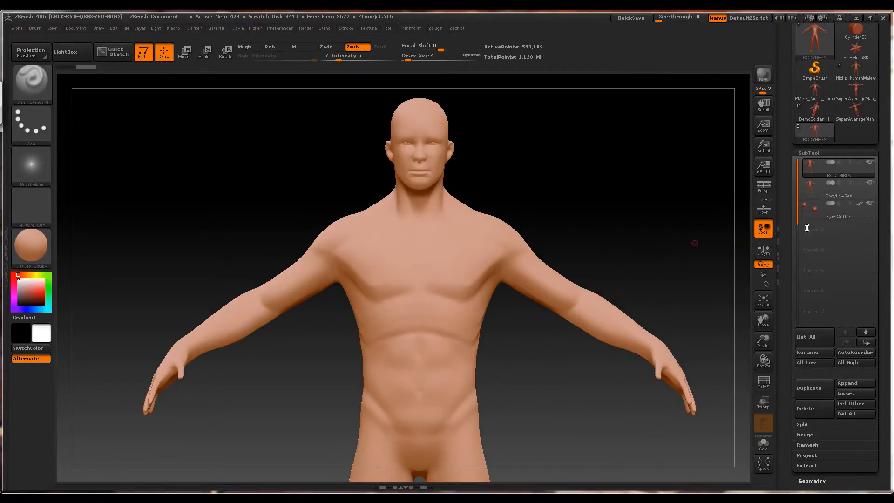
Hide the EyesOutter subtool and make BodyLowRes the active subtool
left_click(869, 203)
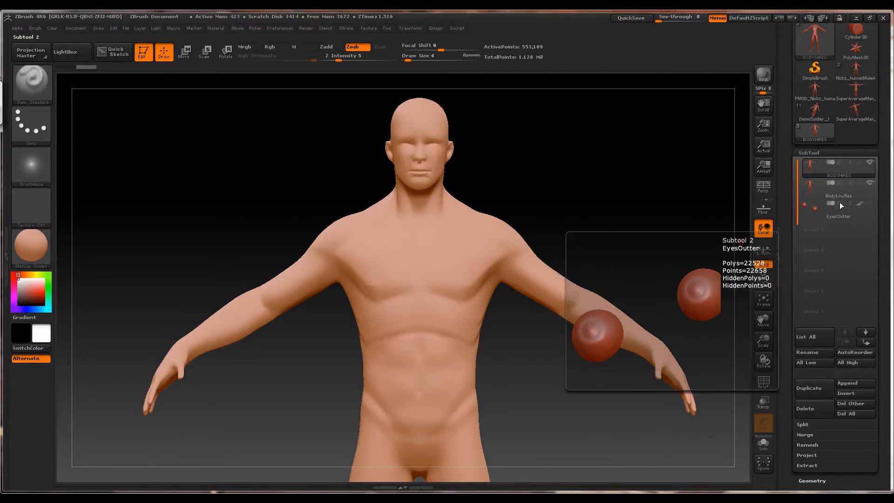
left_click(811, 186)
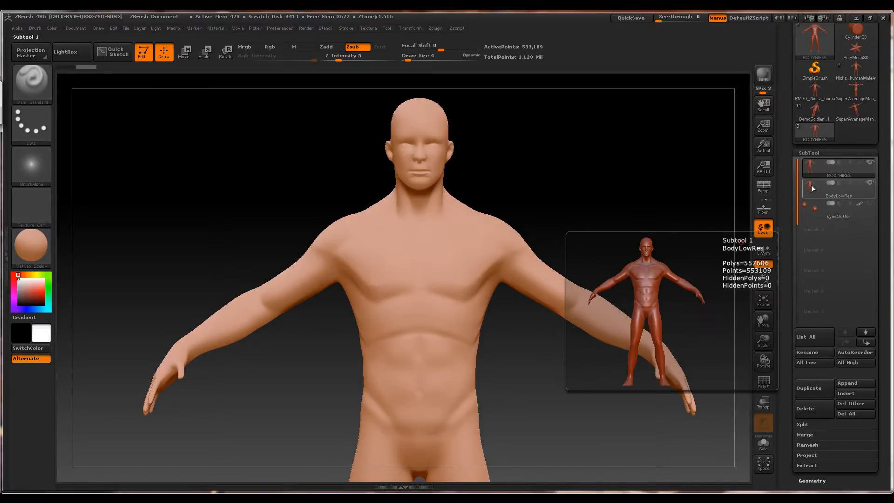
left_click(838, 208)
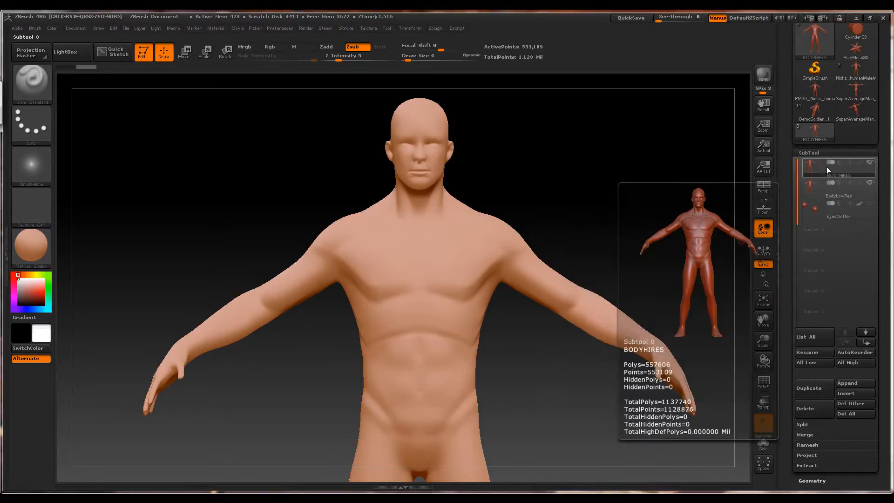
left_click(828, 187)
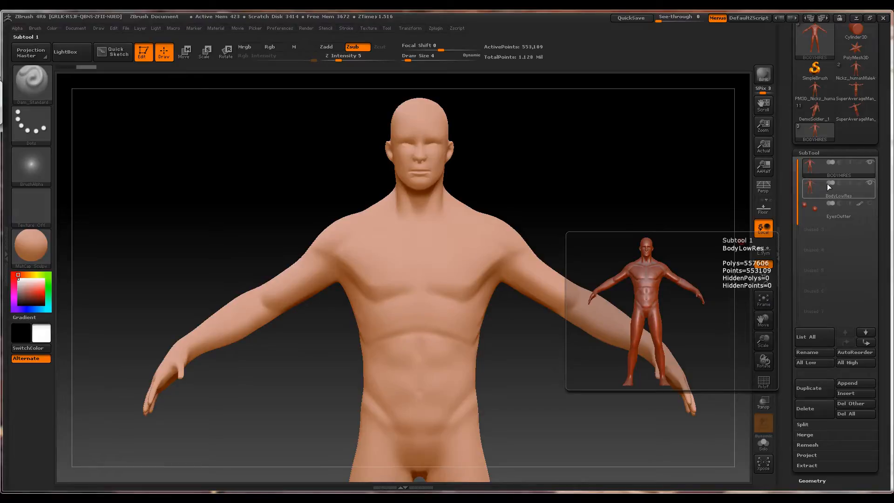
left_click(819, 194)
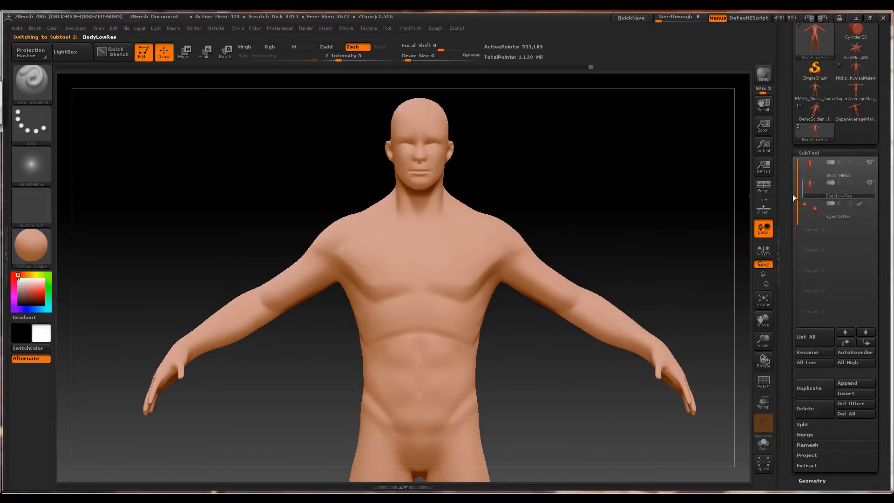
Display the polyframe on BodyLowRes, inspect its head topology and hide the BODYHIRES subtool
left_click(763, 382)
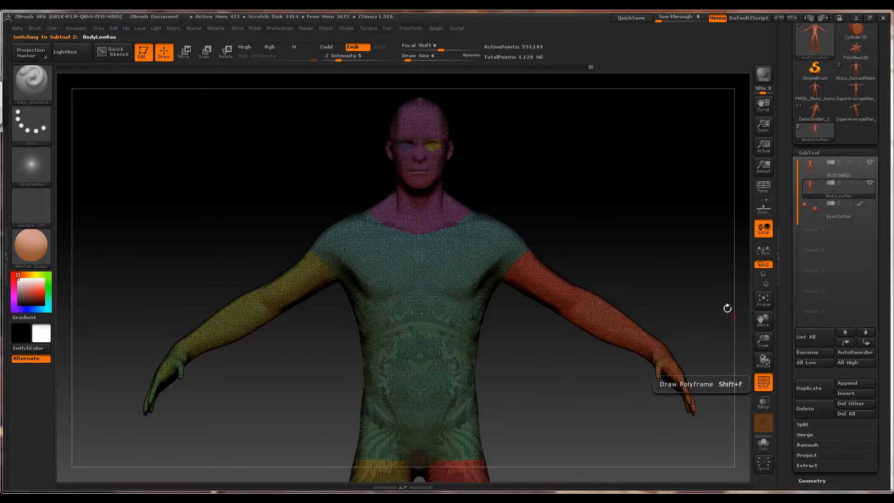
mouse_move(624, 211)
left_mouse_down()
mouse_move(659, 212)
mouse_move(629, 217)
left_mouse_up()
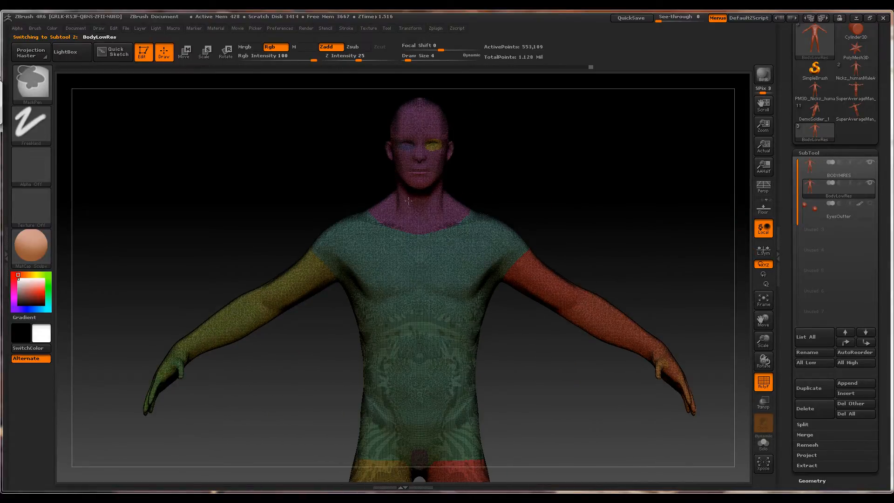
mouse_move(399, 178)
right_mouse_down("ctrl")
mouse_move(495, 209)
mouse_move(531, 306)
mouse_move(550, 213)
right_mouse_up("ctrl")
right_click_drag(601, 278, 600, 299, "ctrl")
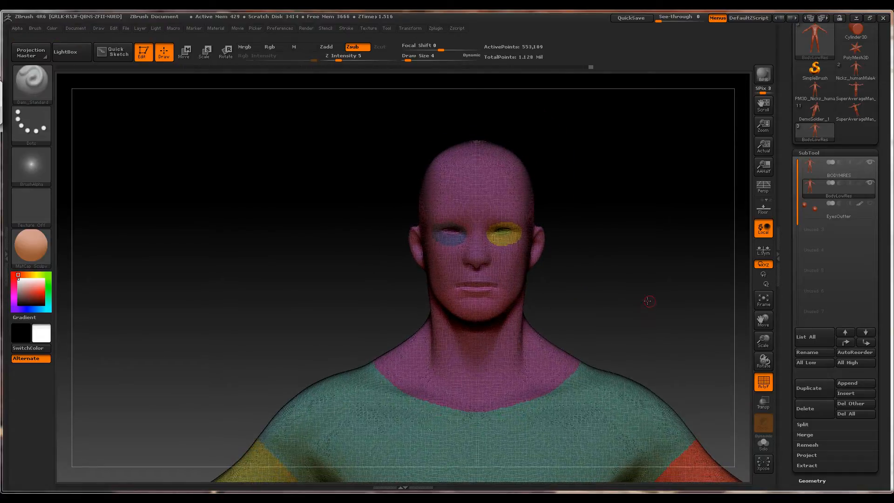
mouse_move(646, 303)
left_mouse_down()
mouse_move(568, 289)
mouse_move(620, 285)
left_mouse_up()
key("b")
key("z")
mouse_move(861, 164)
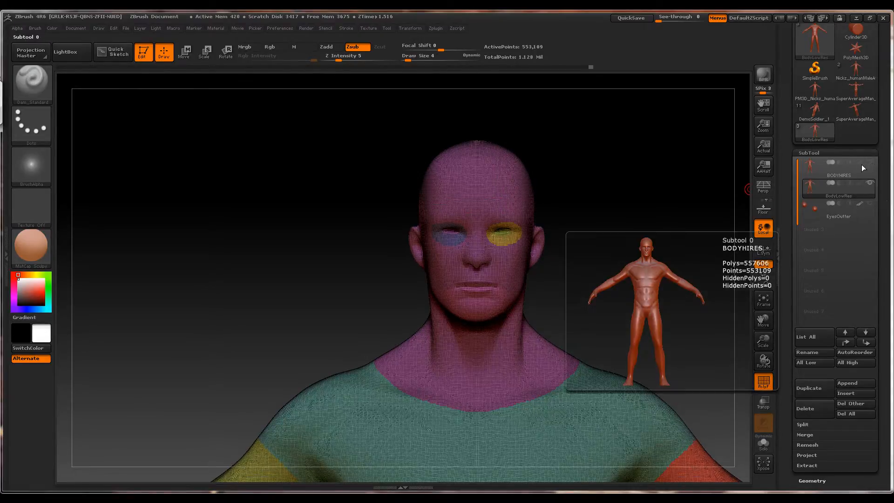
Hide the polyframe on BodyLowRes and prepare the ZRemesherGuides brush with white as the active colour
mouse_move(867, 194)
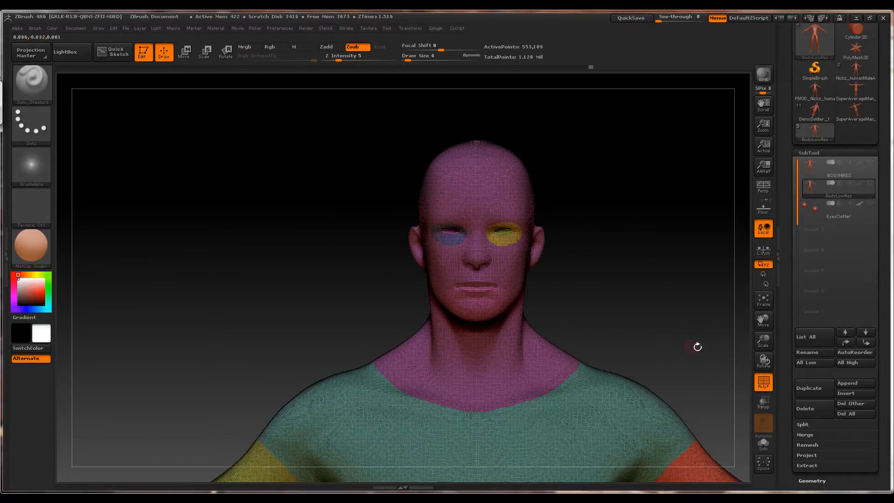
left_click(763, 382)
key("v")
key("b")
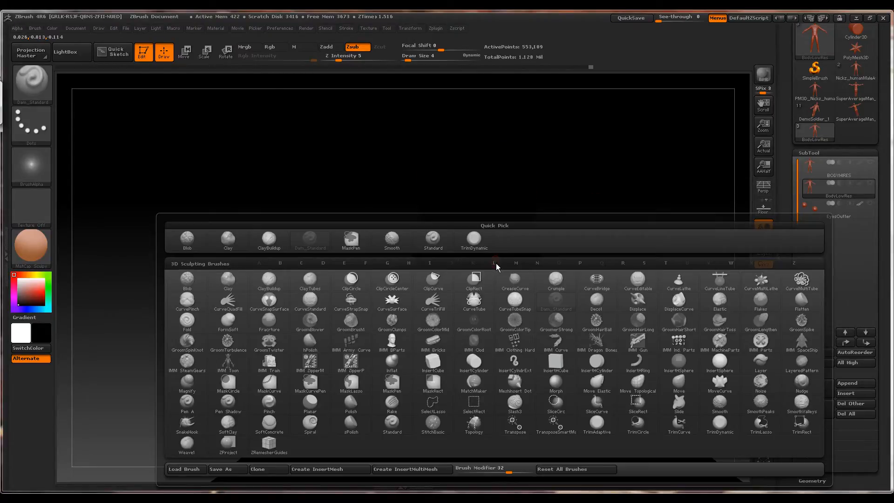
key("z")
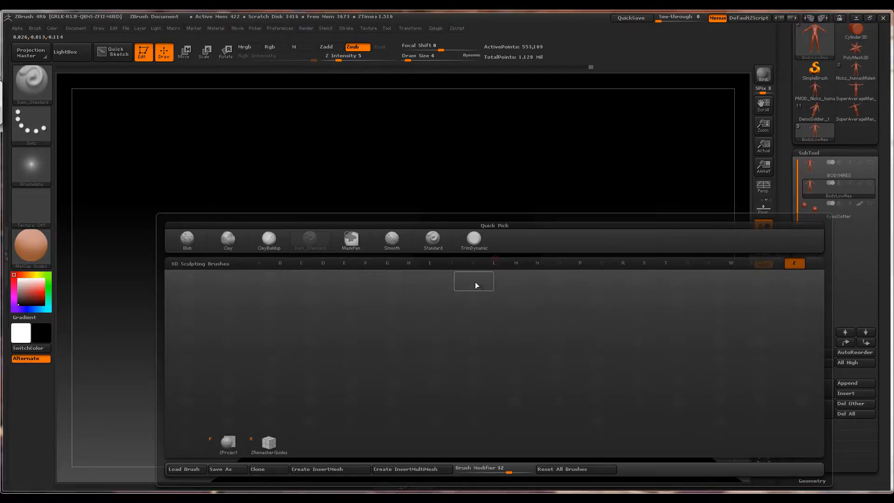
left_click(270, 445)
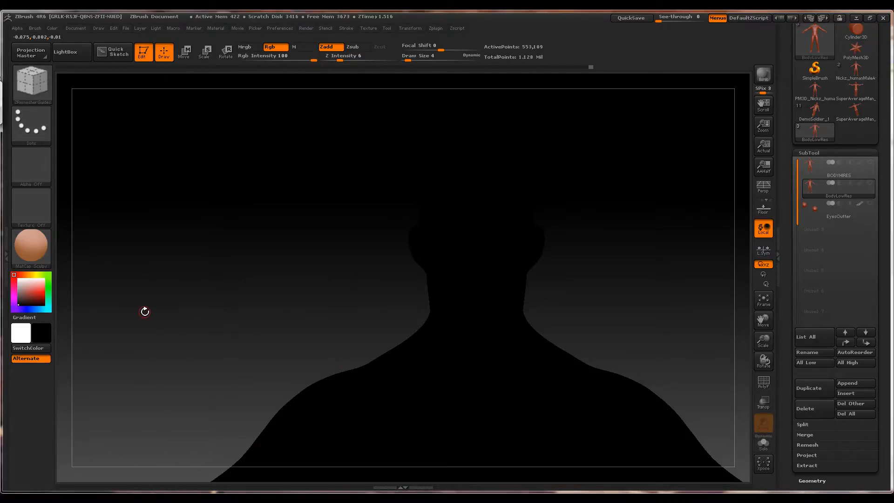
left_click_drag(33, 289, 18, 277)
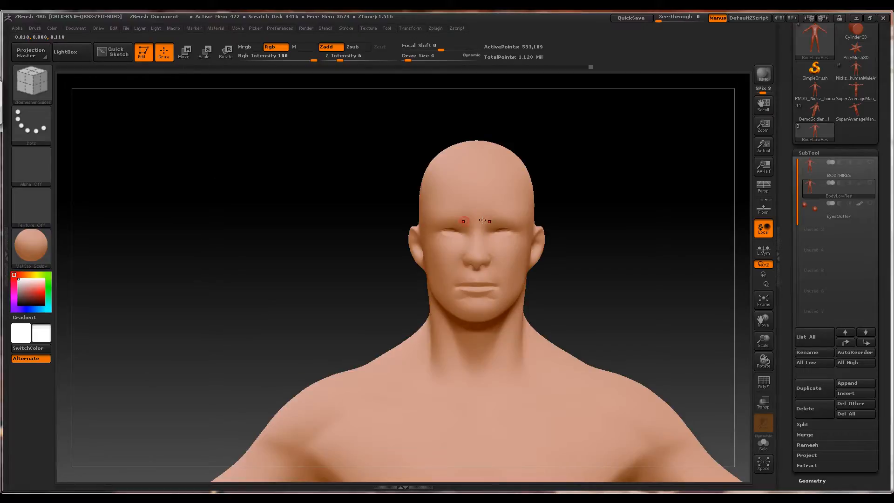
Examine the BodyLowRes head and upper body from several angles and distances, finishing on a front view of the face
left_click_drag(607, 197, 411, 236)
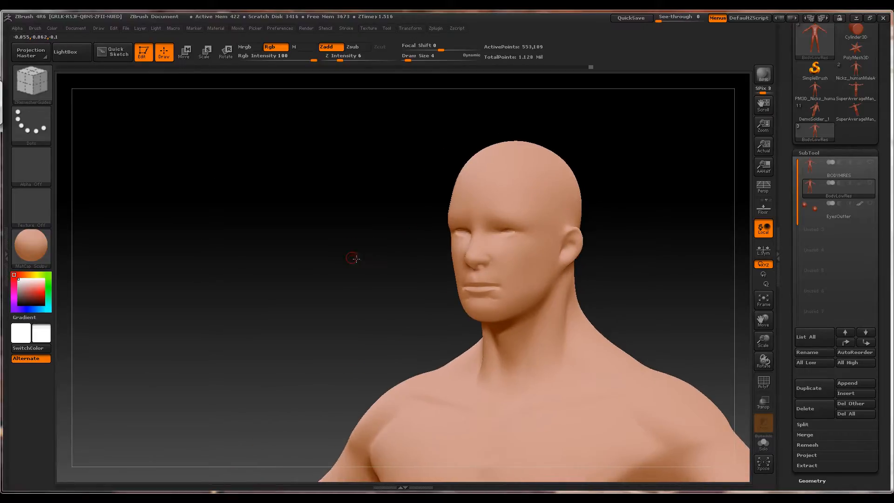
left_click_drag(354, 259, 364, 266)
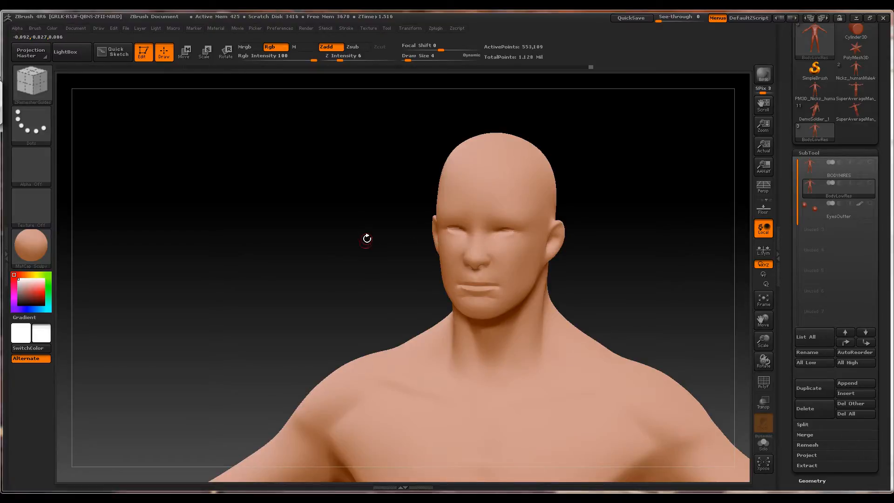
right_click_drag(393, 223, 412, 236, "alt")
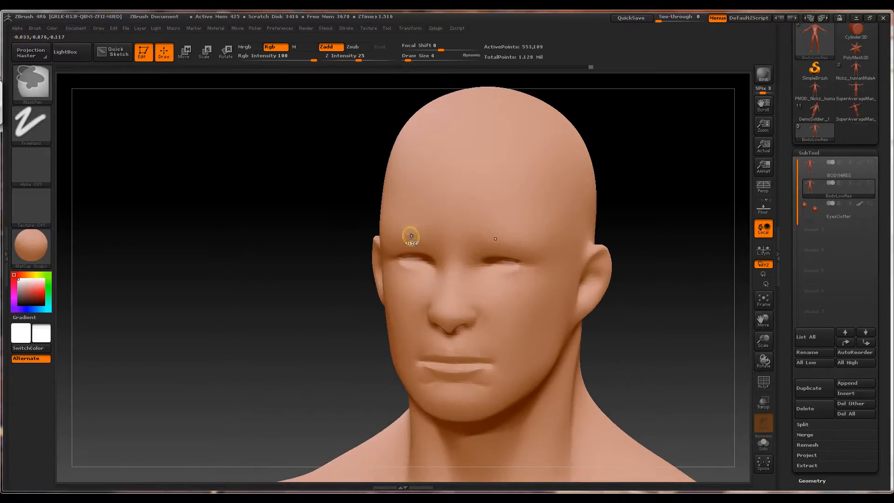
left_click_drag(262, 294, 285, 303)
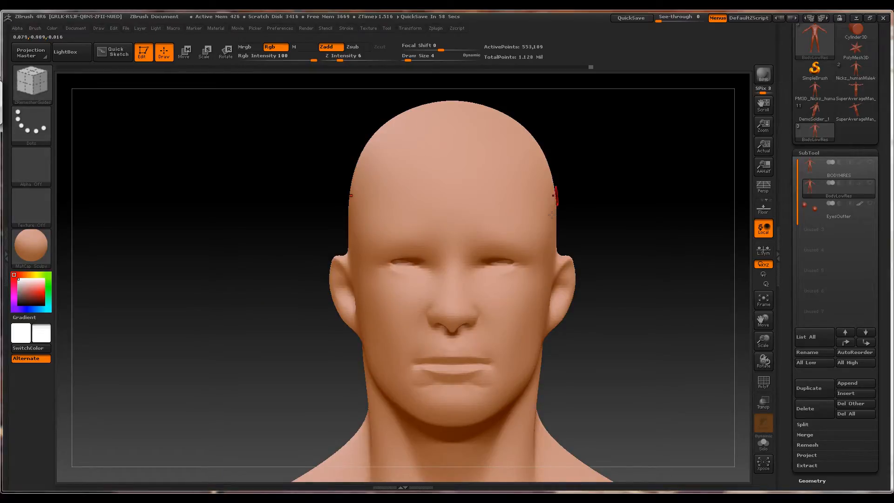
left_click_drag(661, 234, 649, 267)
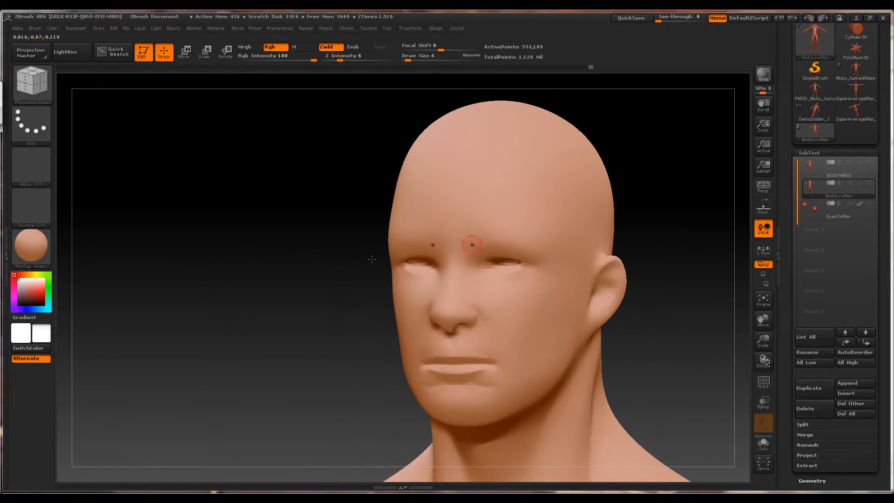
left_click_drag(275, 277, 291, 282)
right_click_drag(307, 287, 235, 215, "ctrl")
mouse_move(343, 229)
left_mouse_down()
mouse_move(352, 231)
mouse_move(279, 61)
left_mouse_up()
right_click_drag(437, 208, 422, 121, "ctrl")
mouse_move(539, 183)
left_mouse_down()
mouse_move(505, 178)
mouse_move(505, 235)
left_mouse_up()
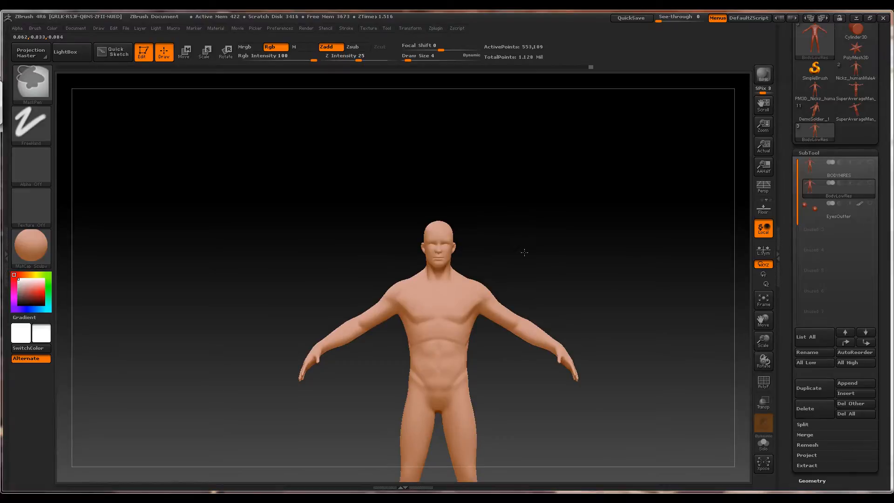
right_click_drag(525, 251, 577, 279, "ctrl")
left_click_drag(552, 254, 613, 353, "alt")
left_click_drag(601, 295, 573, 294)
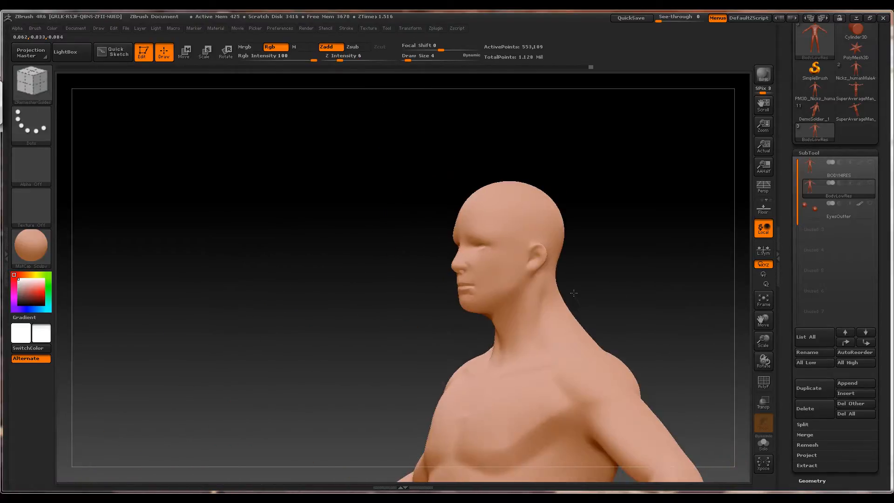
right_click_drag(293, 167, 324, 236, "ctrl")
left_click_drag(298, 237, 326, 251)
left_click_drag(295, 220, 321, 383, "alt")
mouse_move(587, 292)
left_mouse_down()
mouse_move(556, 292)
mouse_move(599, 304)
mouse_move(617, 72)
left_mouse_up()
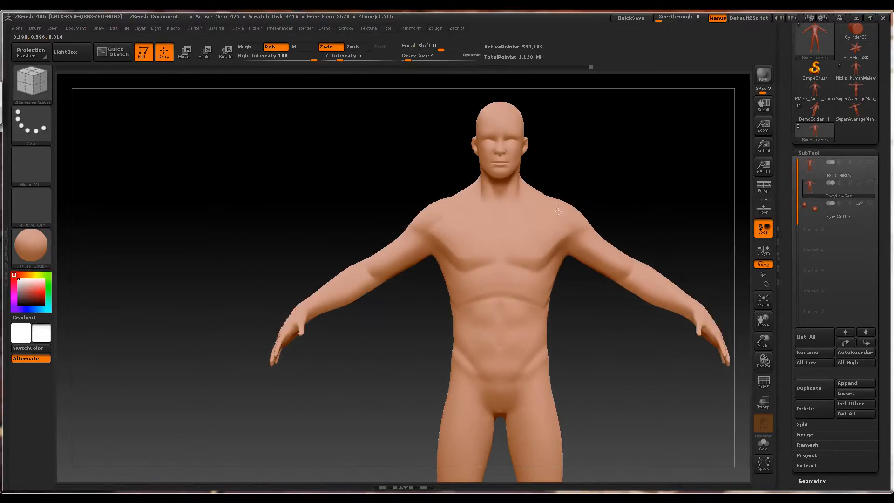
right_click_drag(596, 347, 579, 343)
right_click_drag(624, 201, 618, 319, "alt")
mouse_move(616, 274)
right_mouse_down("ctrl")
mouse_move(615, 253)
mouse_move(642, 263)
mouse_move(587, 264)
mouse_move(656, 266)
right_mouse_up("ctrl")
mouse_move(521, 267)
right_mouse_down("ctrl")
mouse_move(607, 349)
mouse_move(628, 311)
mouse_move(630, 338)
mouse_move(565, 275)
right_mouse_up("ctrl")
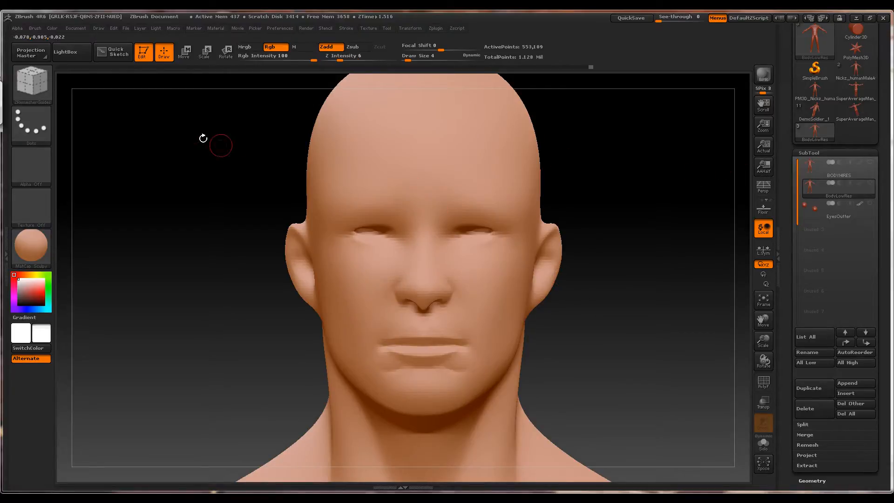
Try looping ZRemesher guide curves around the eye starting from the forehead, undoing each attempt
left_click_drag(386, 170, 467, 122)
left_click_drag(448, 201, 475, 185)
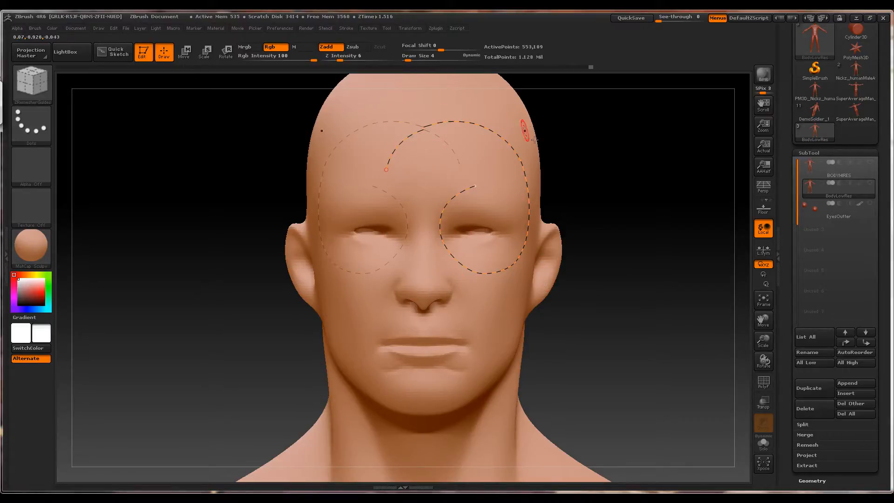
key("shift")
key("ctrl+z")
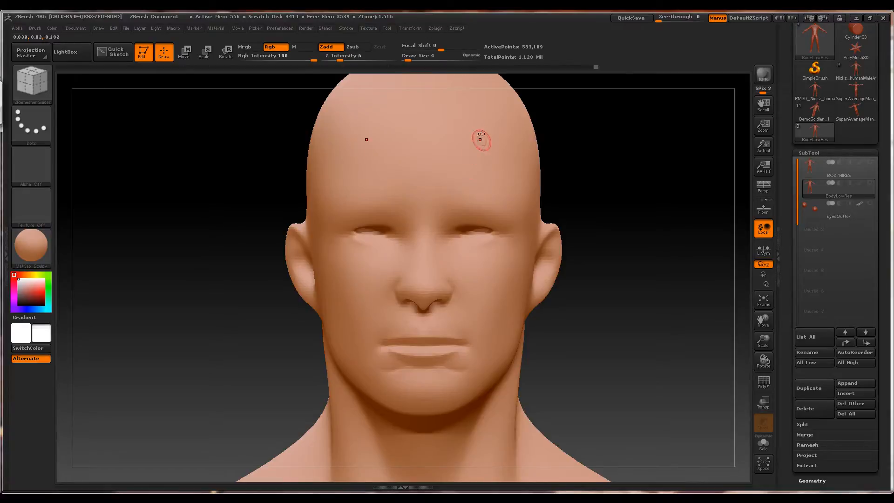
mouse_move(462, 134)
left_mouse_down()
mouse_move(489, 260)
mouse_move(424, 150)
mouse_move(433, 236)
left_mouse_up()
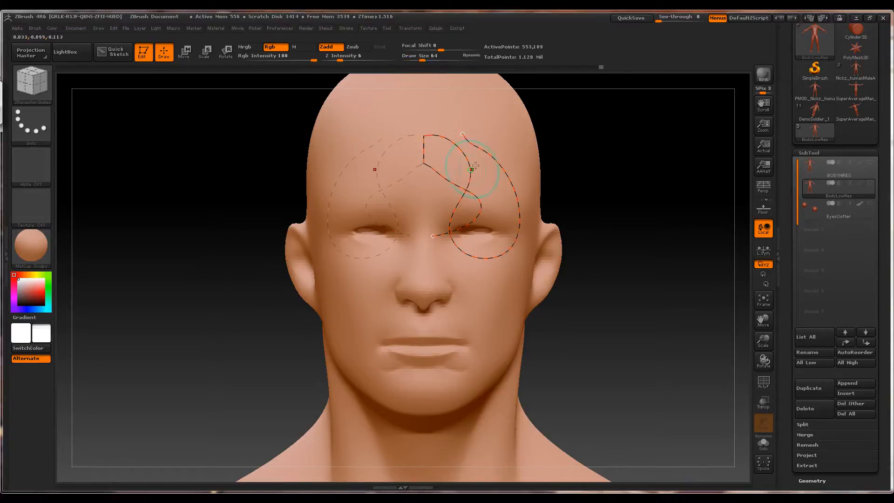
key("ctrl+z")
mouse_move(460, 111)
left_mouse_down()
mouse_move(512, 187)
mouse_move(503, 220)
left_mouse_up()
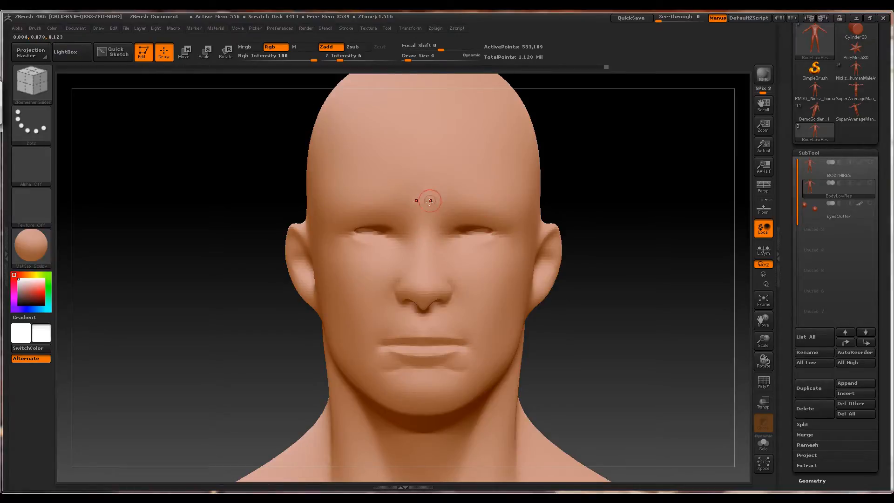
Try an eye-mask guide from the forehead around the eye to the nose bridge with draw size 11
key("space")
left_click_drag(420, 212, 425, 212)
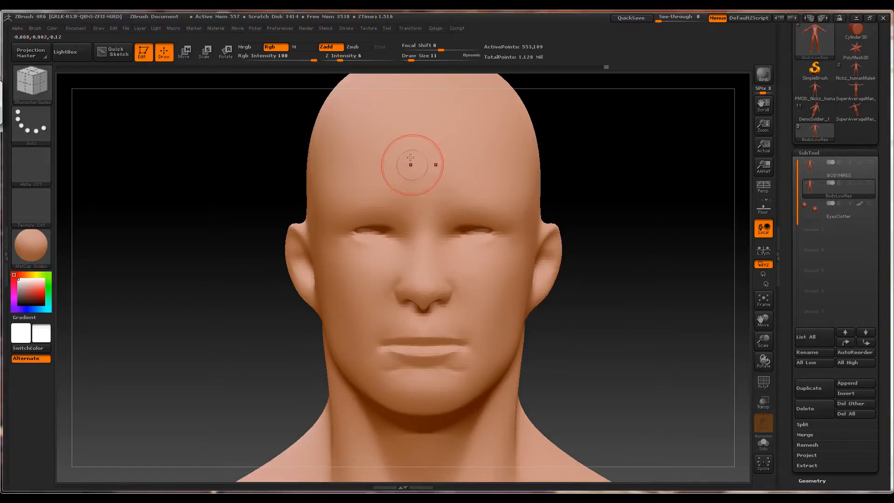
left_click_drag(411, 158, 451, 158)
left_click_drag(519, 277, 471, 280)
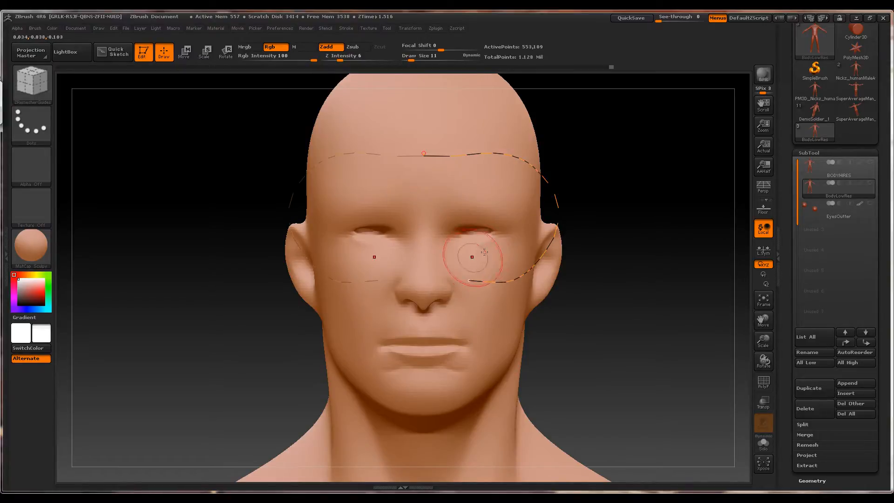
key("ctrl+z")
left_click_drag(441, 186, 517, 206)
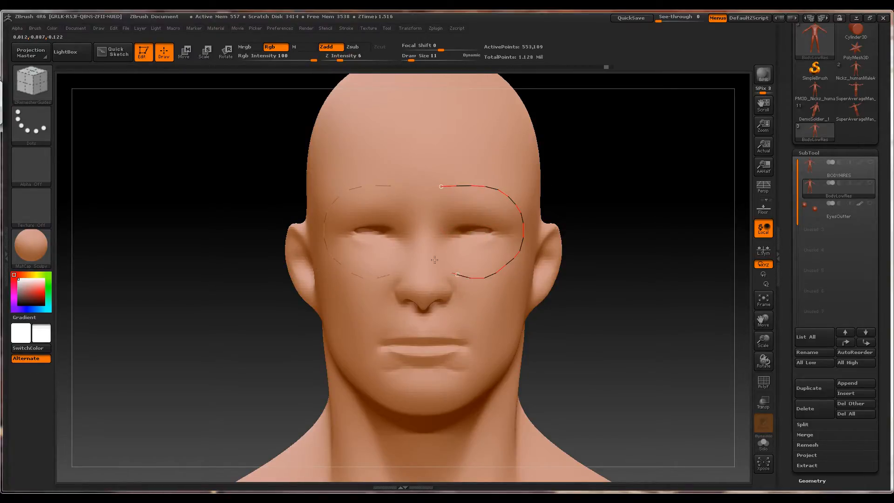
left_click_drag(434, 260, 424, 262)
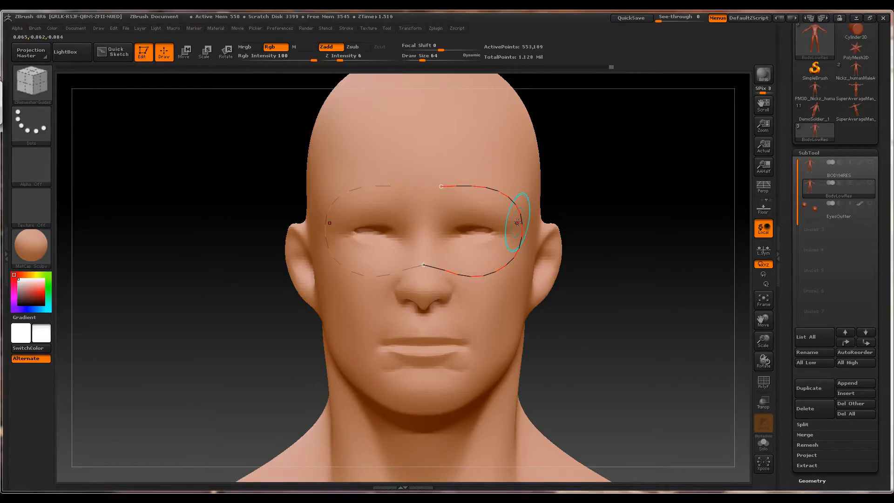
Set the draw size to 10 and draw an outer eye-mask guide from brow to nose bridge plus an inner eye loop
key("space")
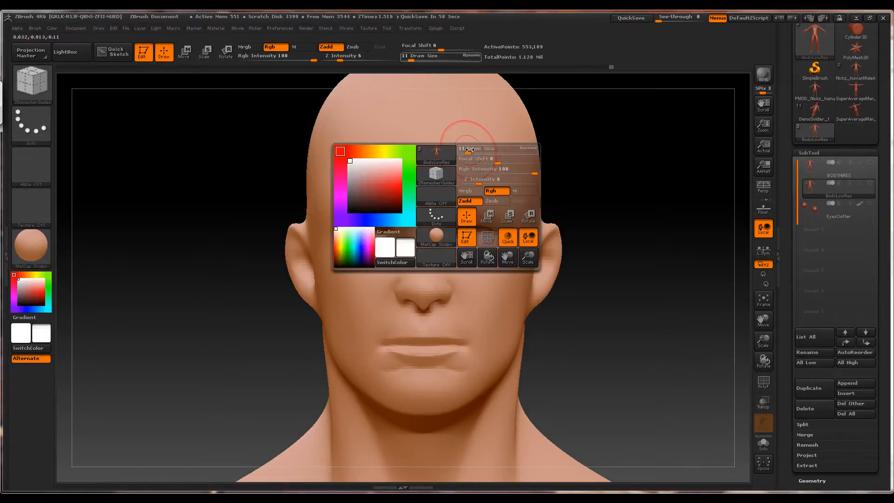
left_click_drag(469, 151, 467, 151)
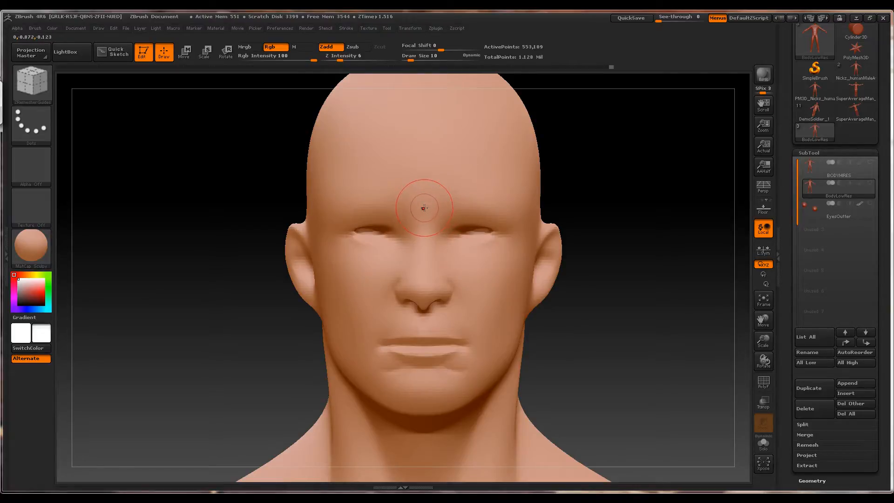
left_click_drag(424, 208, 433, 207)
left_click_drag(429, 257, 428, 258)
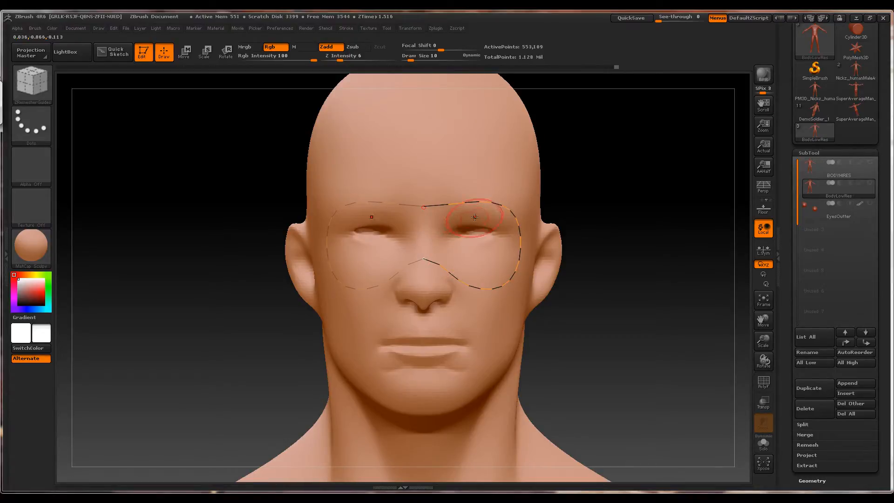
left_click_drag(578, 195, 577, 185)
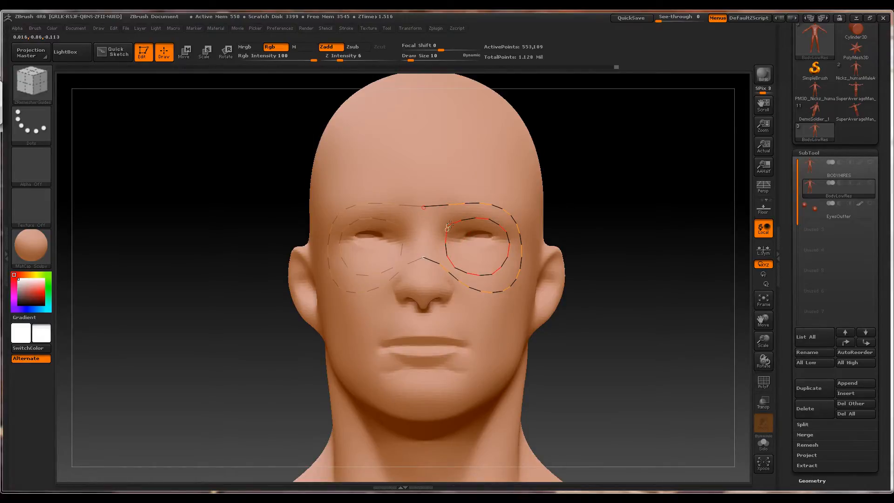
left_click_drag(449, 225, 448, 226)
Try drawing a guide curve from the nose bridge down the side of the nose, undoing the stroke
left_click_drag(637, 189, 675, 198)
left_click_drag(613, 299, 583, 285, "shift")
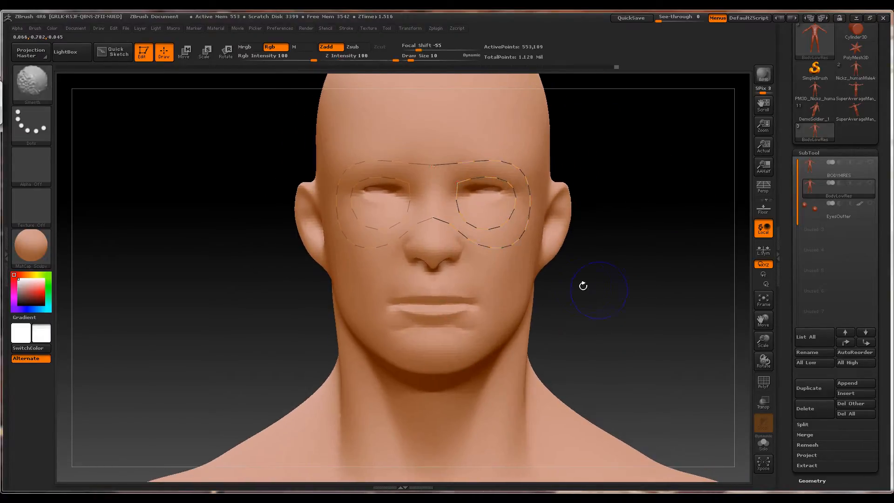
left_click_drag(433, 230, 471, 251)
key("ctrl+z")
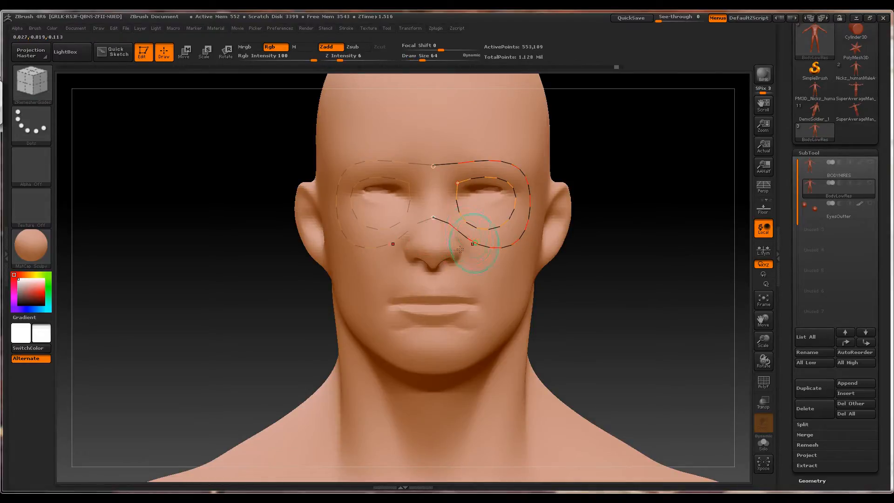
key("space")
left_click_drag(447, 228, 433, 228)
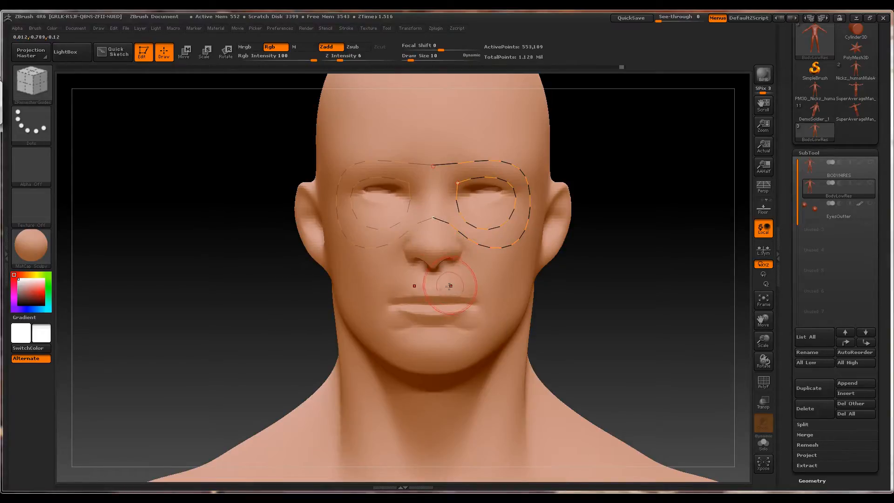
Set the draw size to 6 and draw guides around the lips, around the mouth, and from the nose bridge down to the chin
key("space")
left_click_drag(449, 287, 445, 290)
left_click_drag(445, 289, 446, 289)
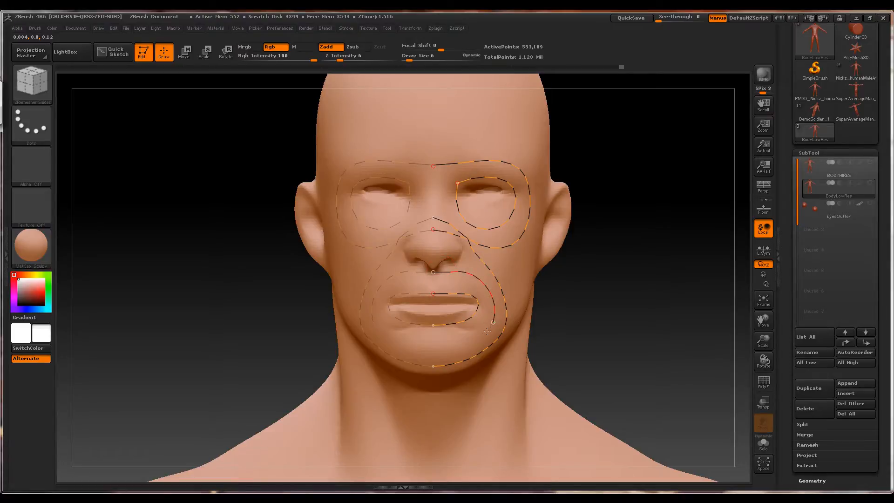
left_click_drag(598, 289, 522, 288)
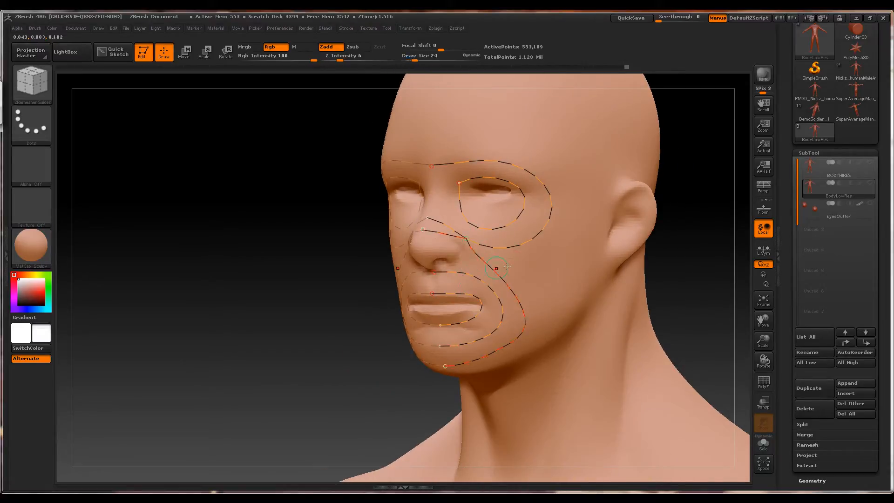
left_click_drag(719, 290, 764, 292)
left_click_drag(619, 285, 570, 282)
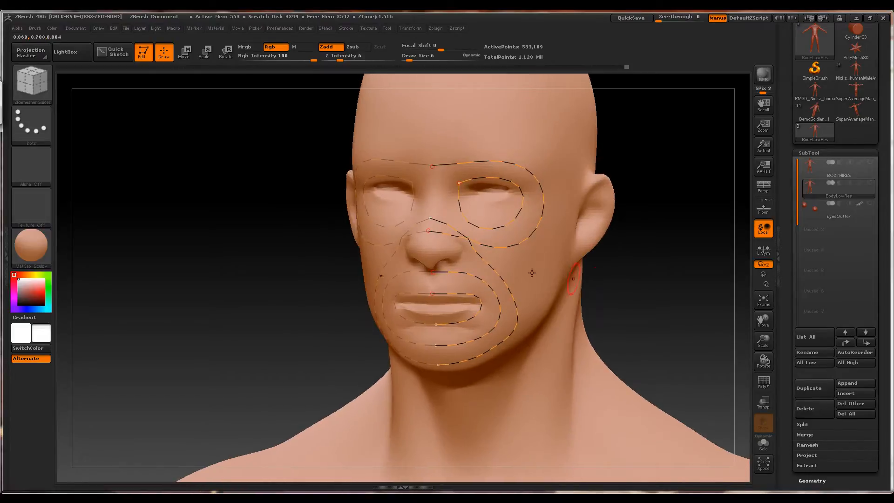
Draw a guide from the lip center past the mouth corner across the cheek, and another from the nose bridge across the eye
left_click(457, 264)
key("ctrl+z")
mouse_move(647, 291)
left_mouse_down()
mouse_move(652, 276)
mouse_move(661, 281)
left_mouse_up()
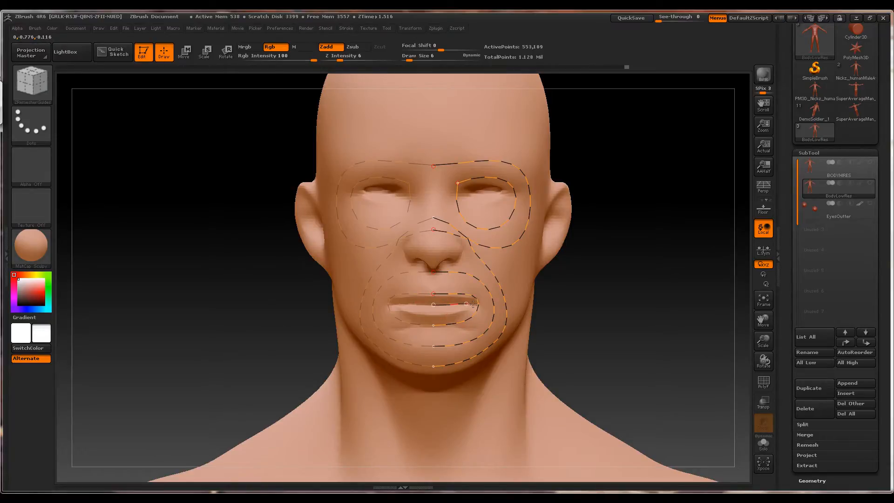
left_click_drag(643, 277, 542, 253)
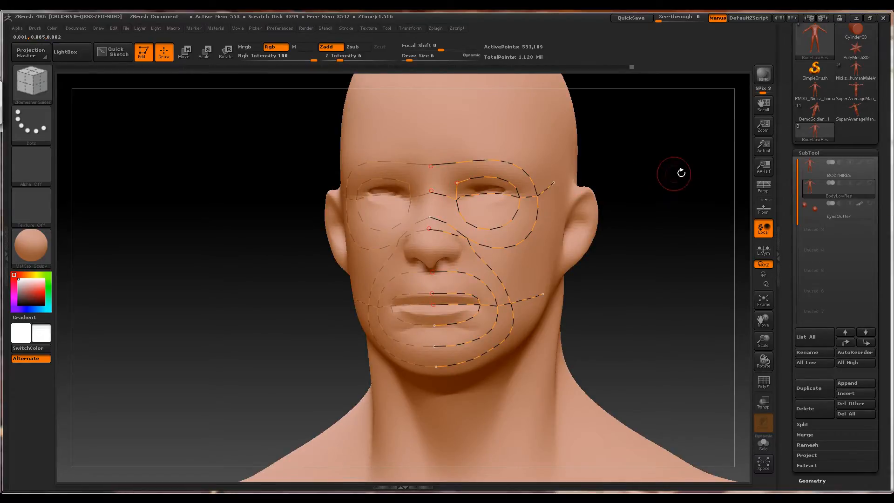
Draw a guide from the outer eye corner up the temple and over the side of the head
left_click_drag(674, 174, 677, 152)
left_click_drag(676, 193, 665, 208)
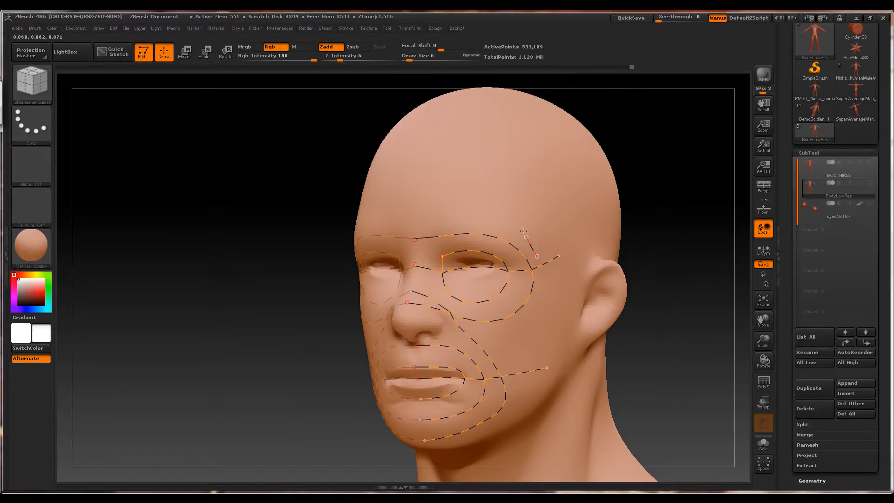
left_click_drag(699, 165, 684, 143)
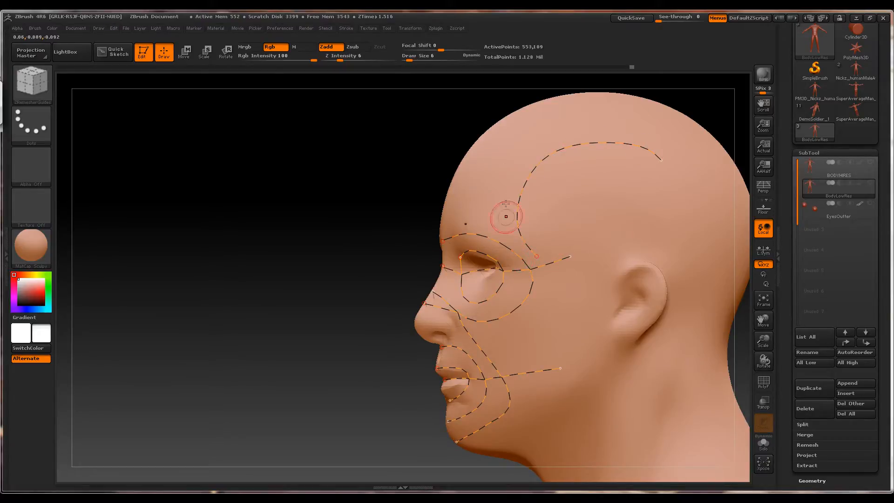
mouse_move(303, 249)
left_mouse_down()
mouse_move(319, 245)
mouse_move(298, 216)
mouse_move(299, 248)
mouse_move(317, 245)
left_mouse_up()
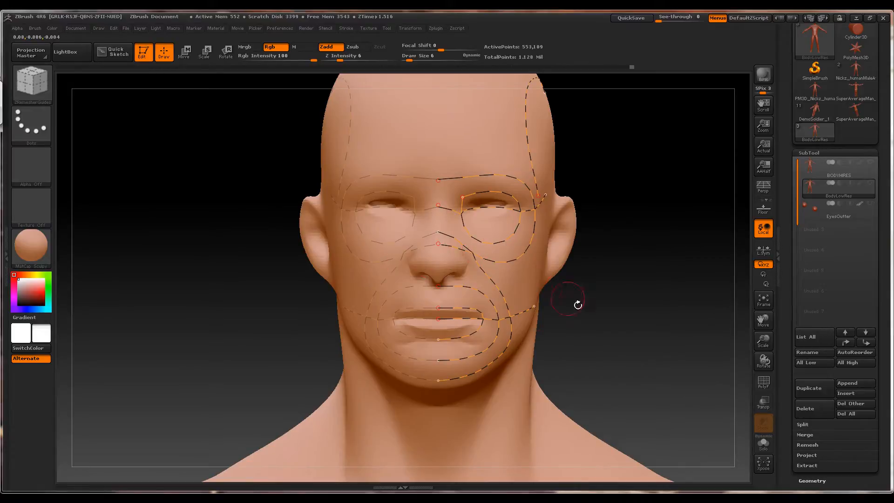
Try a guide along the jawline from under the chin to the back of the neck with draw size 6
left_click_drag(579, 304, 605, 317)
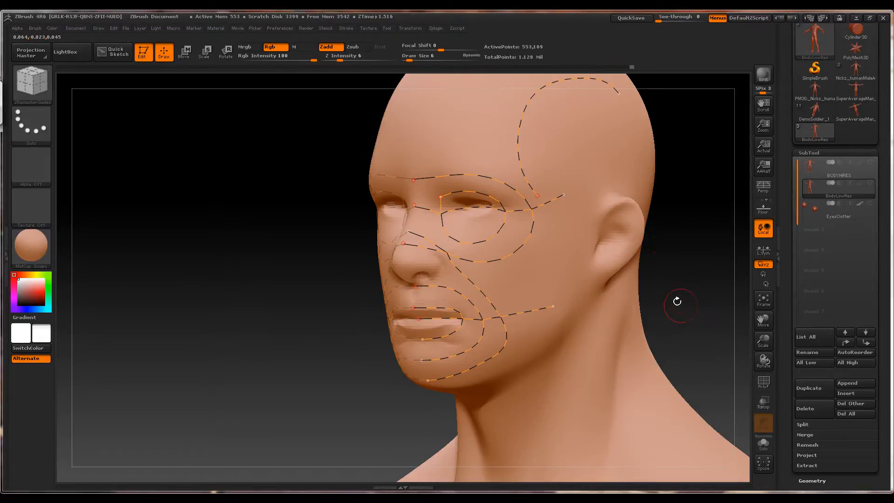
left_click_drag(676, 314, 633, 401)
left_click_drag(675, 332, 554, 339)
left_click_drag(786, 358, 714, 313)
left_click_drag(743, 359, 729, 199, "alt")
left_click_drag(442, 343, 473, 304)
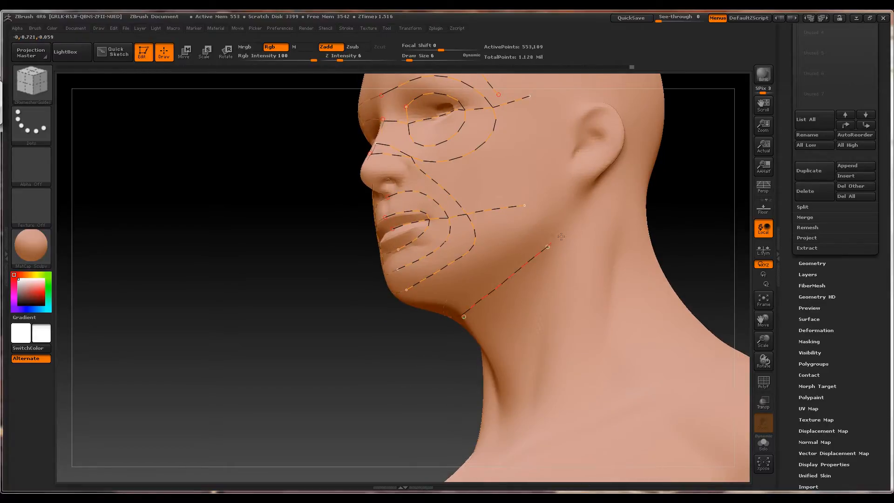
left_click_drag(617, 199, 630, 196)
left_click_drag(690, 193, 585, 208)
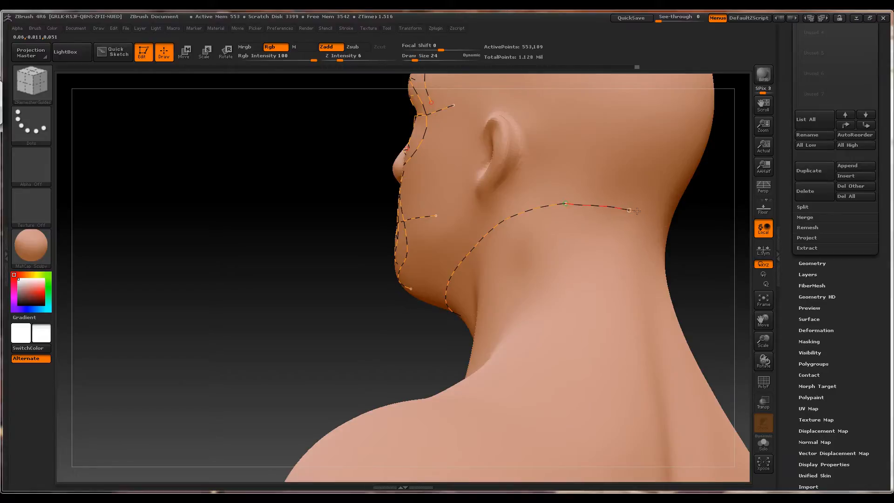
mouse_move(361, 335)
left_mouse_down()
mouse_move(326, 343)
mouse_move(350, 346)
mouse_move(406, 322)
left_mouse_up()
Set the draw size to 11 and redraw the jawline guide from under the chin around to the back of the neck
key("space")
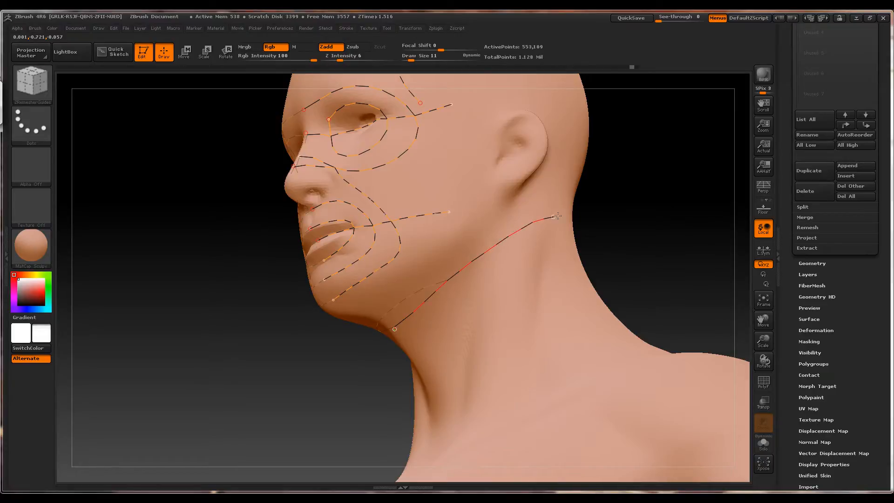
mouse_move(557, 216)
left_mouse_down()
mouse_move(622, 221)
mouse_move(594, 227)
left_mouse_up()
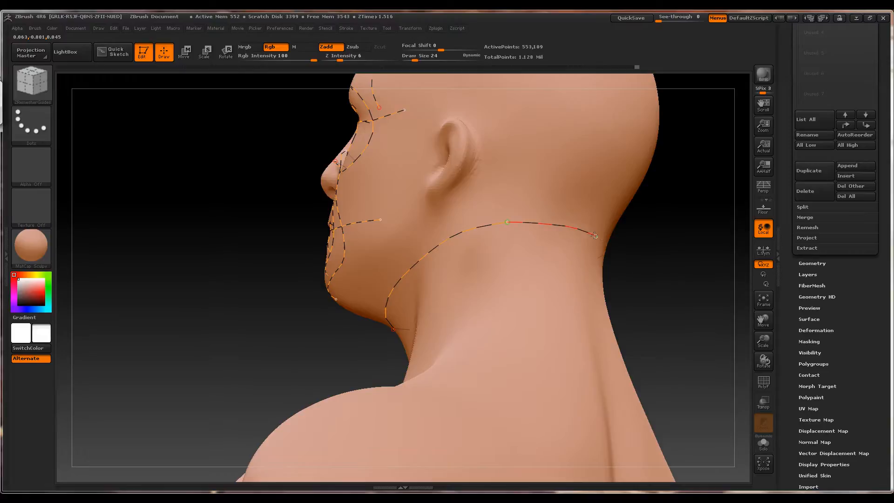
left_click_drag(649, 260, 531, 231)
left_click_drag(611, 340, 618, 202, "alt")
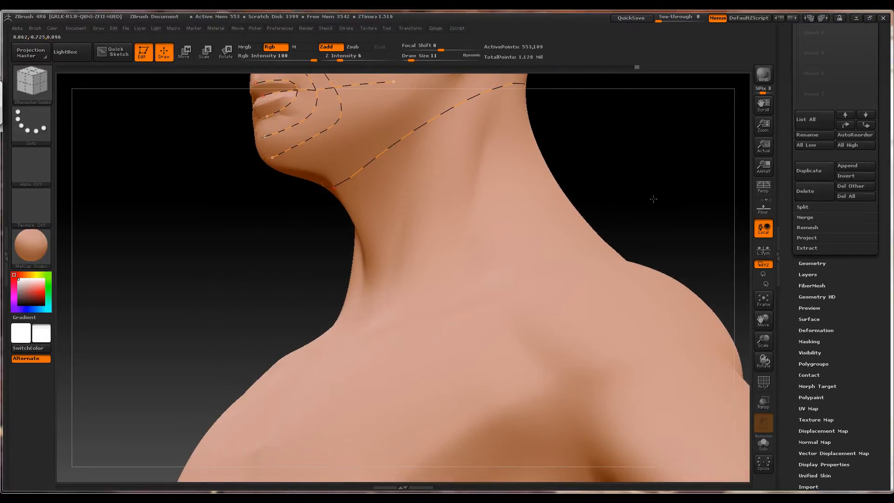
Draw two guides down the side of the neck, one from behind the ear and one from the jaw angle toward the throat
left_click_drag(678, 161, 648, 214)
left_click_drag(648, 214, 644, 348, "alt")
left_click(353, 248)
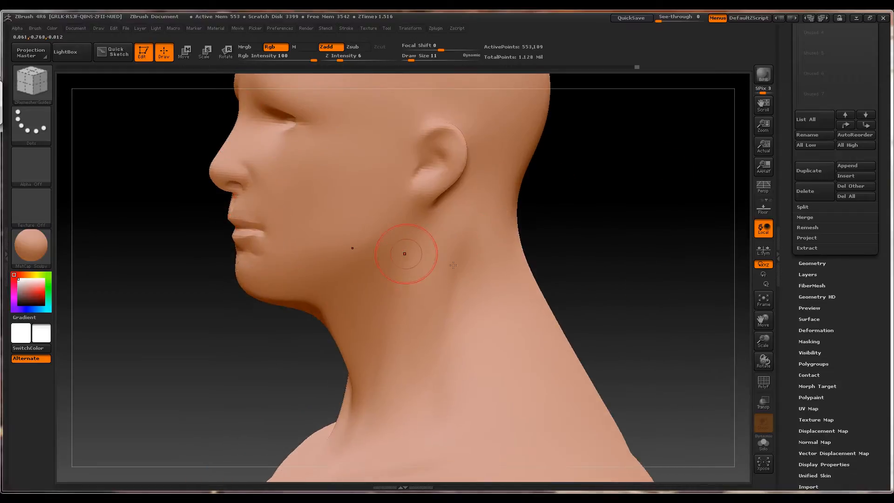
key("ctrl+z")
left_click_drag(474, 201, 418, 412)
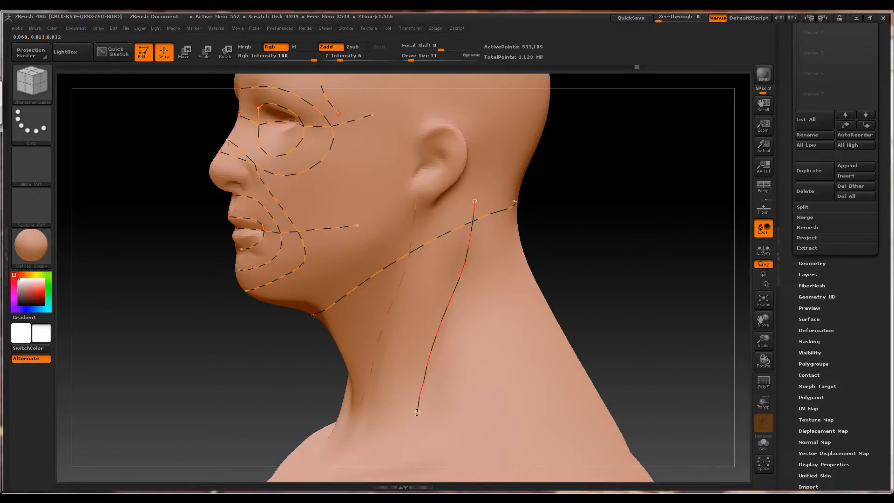
key("ctrl+z")
mouse_move(480, 181)
left_mouse_down()
mouse_move(476, 228)
mouse_move(416, 408)
left_mouse_up()
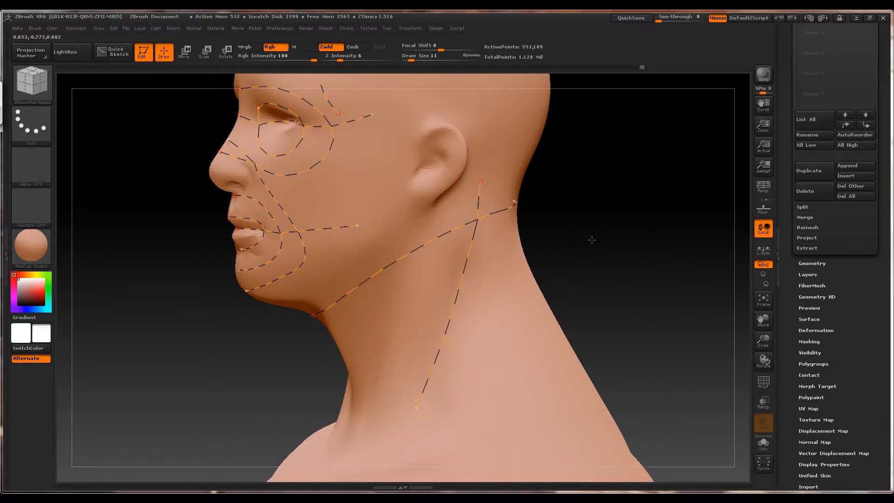
left_click_drag(591, 242, 585, 236)
left_click_drag(412, 224, 356, 394)
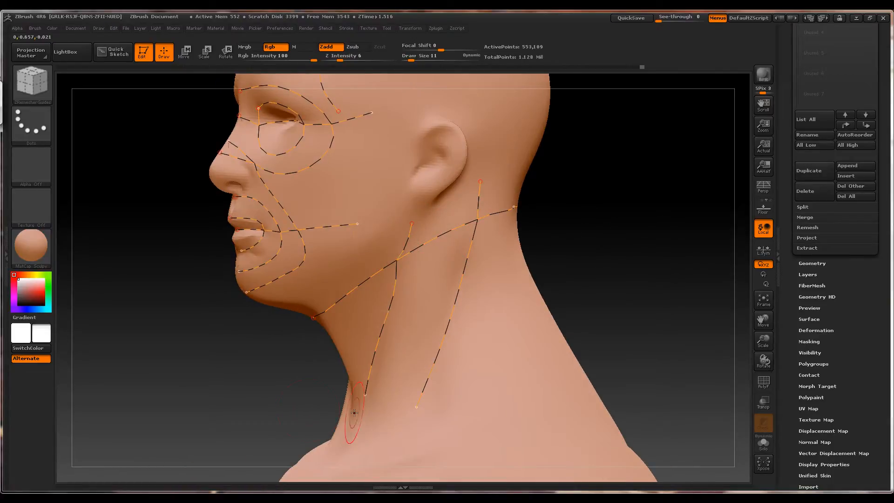
mouse_move(249, 372)
left_mouse_down()
mouse_move(345, 372)
mouse_move(272, 368)
left_mouse_up()
Try guides from the shoulder slope over the collarbone to the upper chest
mouse_move(570, 267)
left_mouse_down("alt")
mouse_move(563, 213)
mouse_move(526, 233)
mouse_move(601, 229)
left_mouse_up("alt")
left_click_drag(613, 180, 662, 90, "alt")
left_click_drag(517, 229, 426, 363)
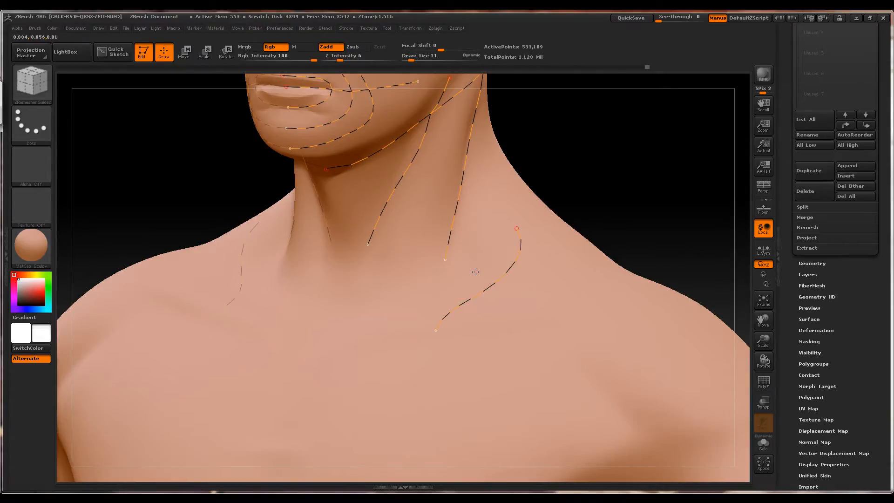
left_click(503, 295)
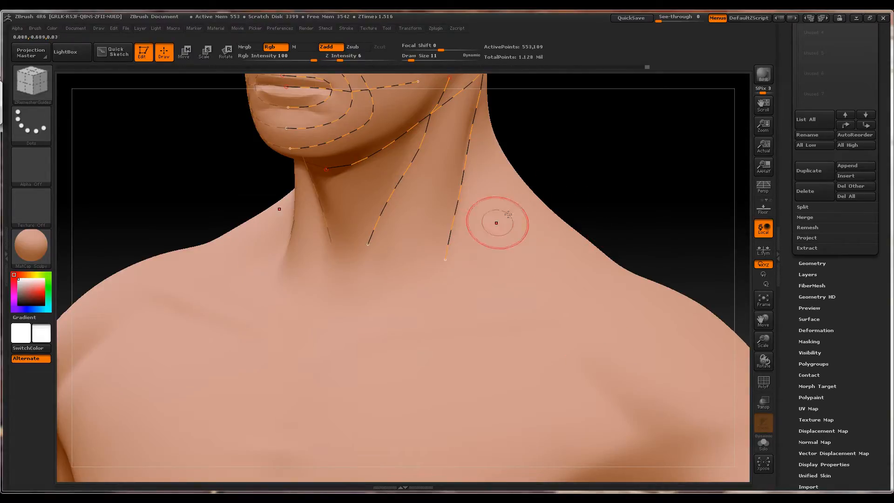
mouse_move(539, 262)
left_mouse_down()
mouse_move(368, 325)
mouse_move(299, 376)
left_mouse_up()
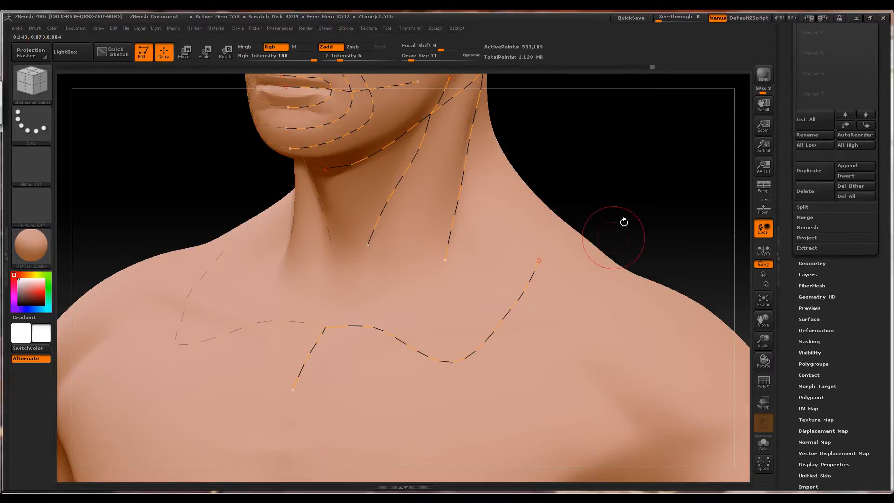
mouse_move(623, 221)
left_mouse_down()
mouse_move(669, 192)
mouse_move(626, 214)
left_mouse_up()
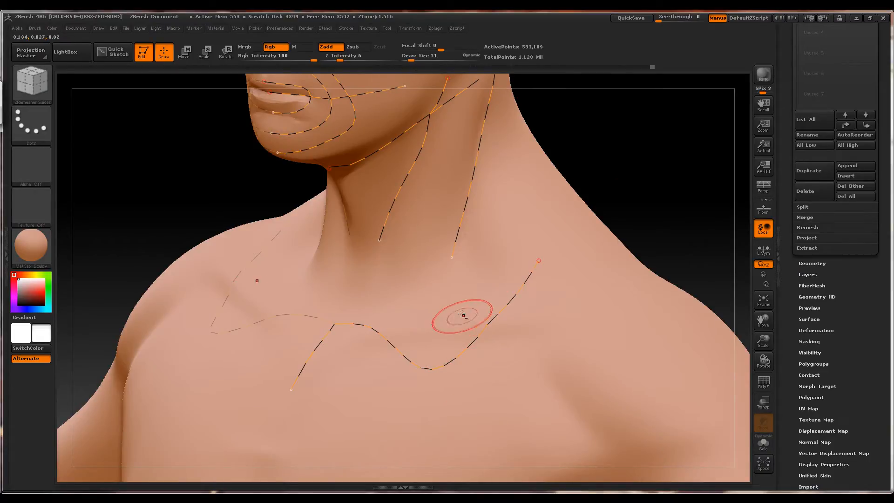
left_click_drag(460, 307, 467, 348)
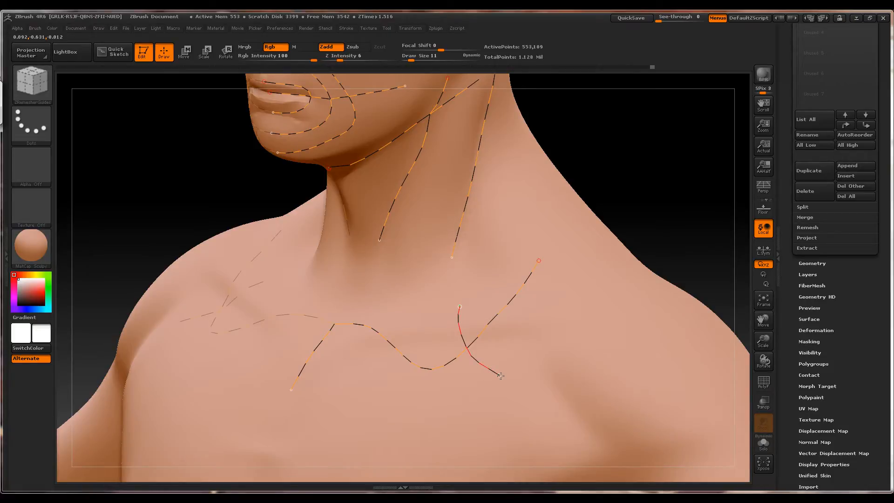
left_click_drag(500, 376, 499, 376, "alt")
left_click_drag(648, 194, 654, 193, "shift")
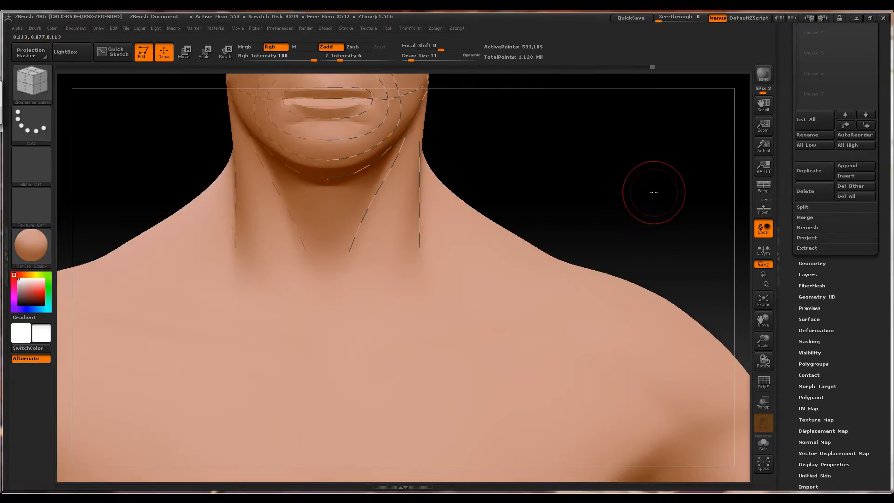
Draw a guide loop around the shoulder joint, running from the armpit over the shoulder and back down behind it
right_click_drag(653, 193, 581, 174, "ctrl")
mouse_move(581, 326)
right_mouse_down("alt")
mouse_move(602, 179)
mouse_move(544, 219)
right_mouse_up("alt")
right_click_drag(567, 142, 617, 156, "ctrl")
left_click_drag(637, 197, 620, 185)
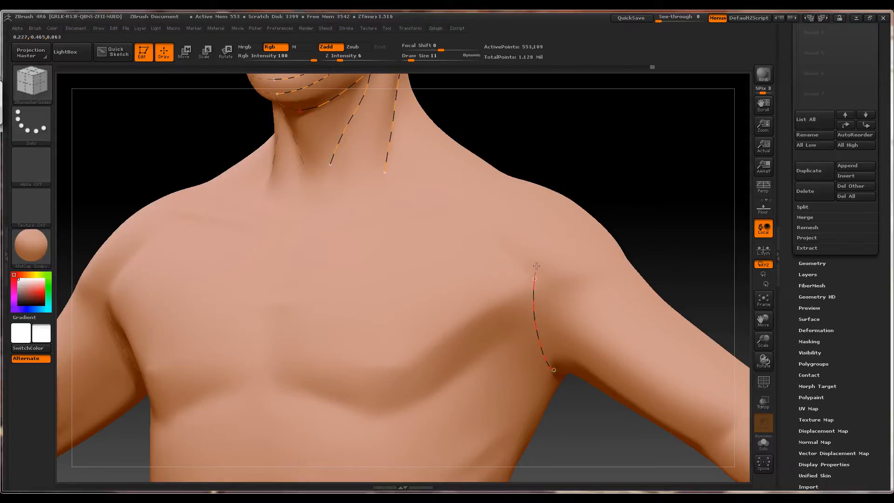
left_click_drag(565, 212, 577, 208)
left_click_drag(627, 195, 543, 208)
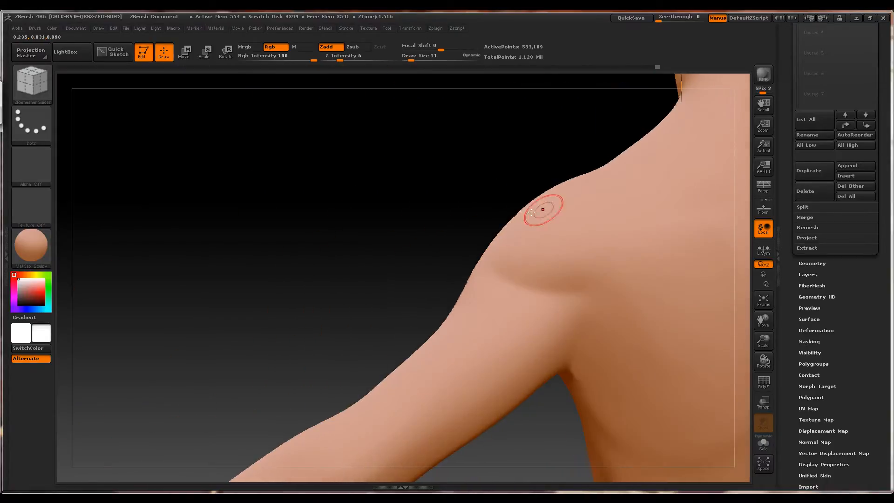
mouse_move(552, 371)
left_mouse_down()
mouse_move(520, 213)
mouse_move(535, 224)
left_mouse_up()
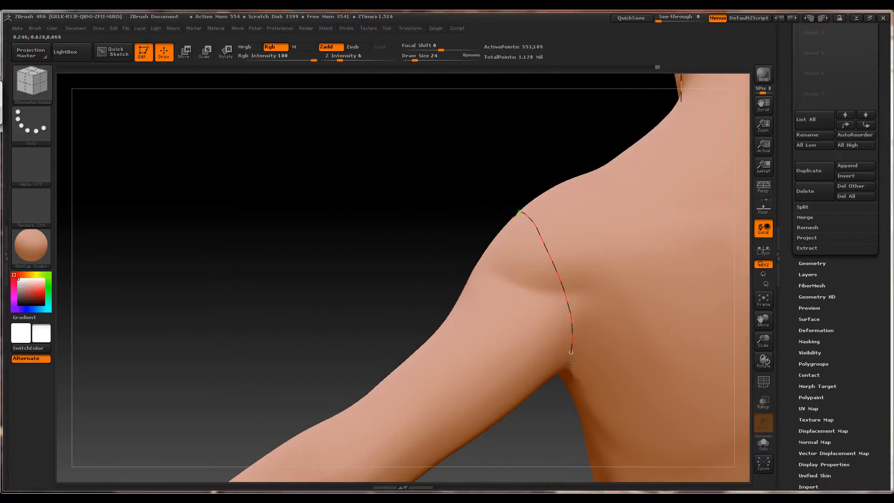
left_click_drag(570, 361, 570, 369)
left_click_drag(531, 423, 540, 359)
left_click_drag(578, 261, 577, 278)
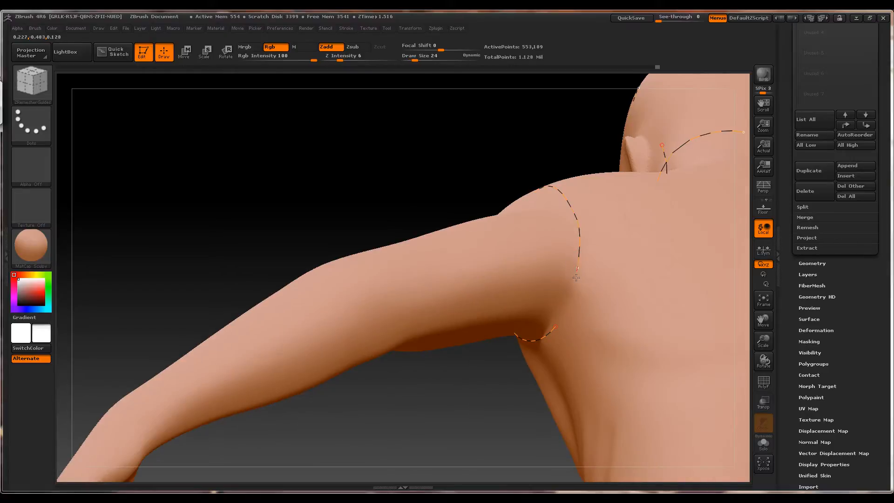
left_click_drag(556, 329, 552, 327)
Try a guide along the collarbone from the base of the throat toward the shoulder, undoing the stroke
right_click_drag(553, 327, 389, 202, "ctrl")
left_click_drag(390, 202, 420, 202)
left_click_drag(415, 248, 422, 140)
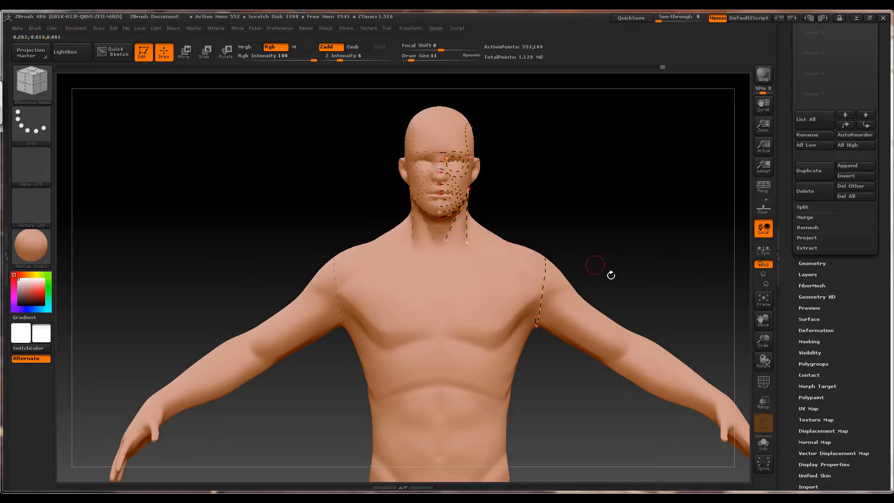
mouse_move(552, 216)
right_mouse_down("alt")
mouse_move(547, 181)
mouse_move(533, 188)
mouse_move(570, 194)
right_mouse_up("alt")
right_click_drag(570, 195, 617, 208, "alt")
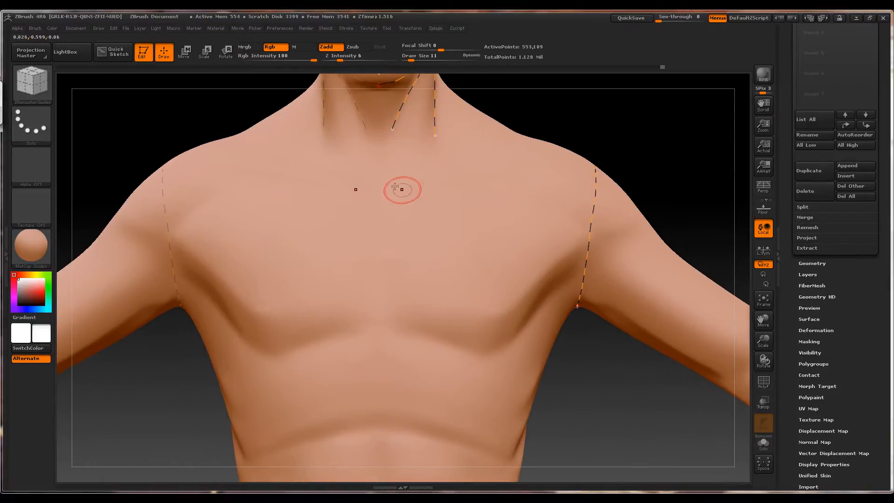
left_click_drag(380, 195, 423, 177)
left_click_drag(510, 158, 515, 158)
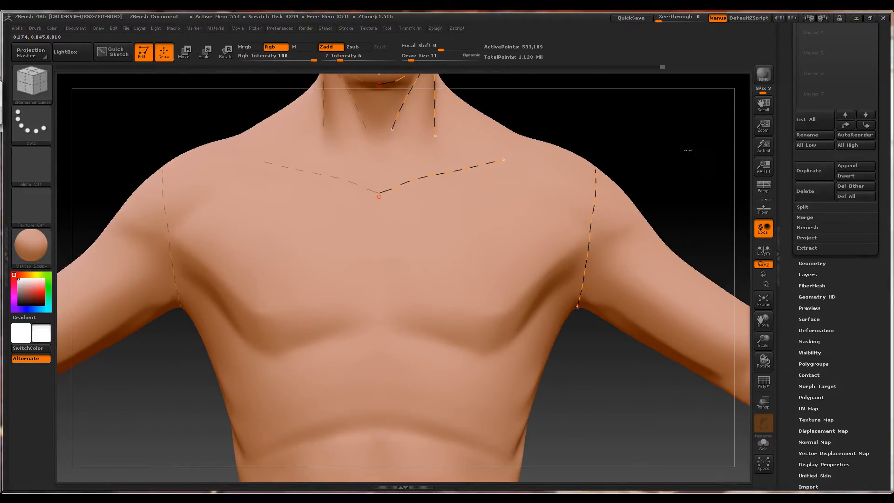
mouse_move(689, 150)
right_mouse_down()
mouse_move(693, 186)
mouse_move(694, 152)
mouse_move(659, 153)
right_mouse_up()
key("ctrl+z")
Draw a collarbone guide starting beside the midline, and another from the outer chest across the shoulder loop onto the upper arm
right_click_drag(609, 112, 605, 152)
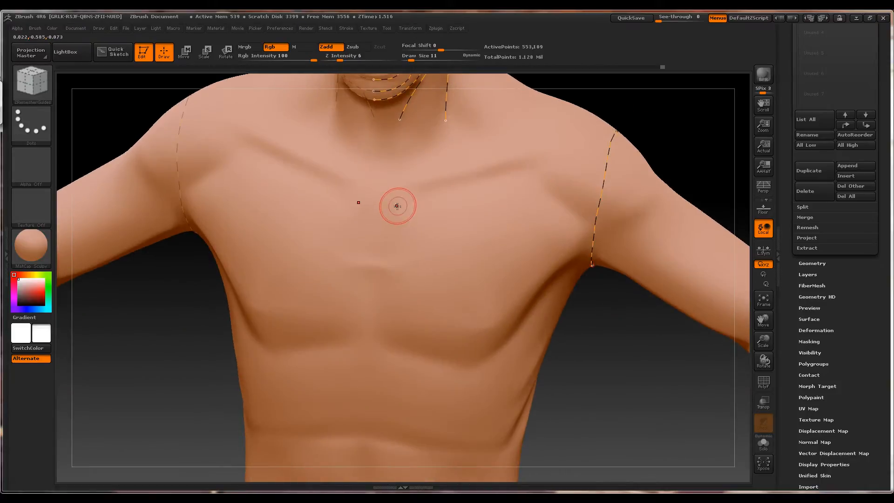
left_click_drag(390, 210, 405, 199)
left_click_drag(535, 163, 534, 164)
left_click_drag(548, 185, 569, 210)
left_click_drag(653, 197, 655, 195)
Draw two guides along the lower edge of the pectoral muscle, from the armpit side toward the sternum
left_click_drag(708, 157, 711, 64)
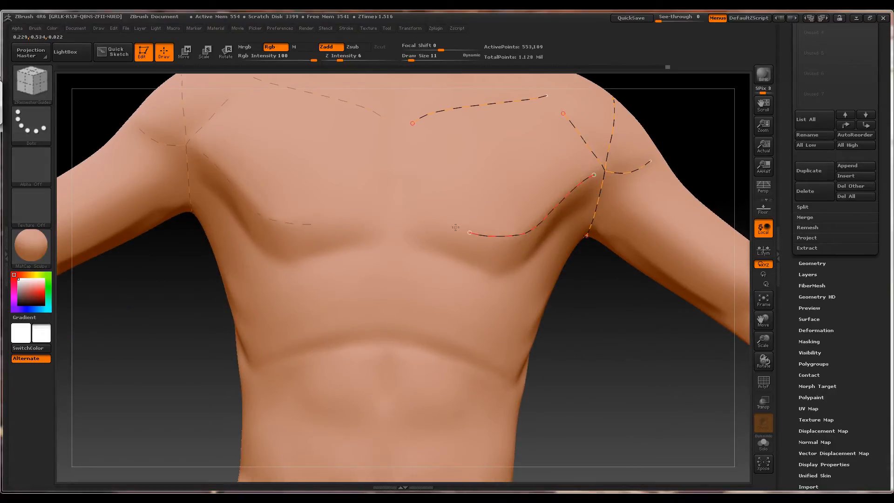
left_click_drag(455, 228, 423, 220)
left_click_drag(608, 327, 592, 308)
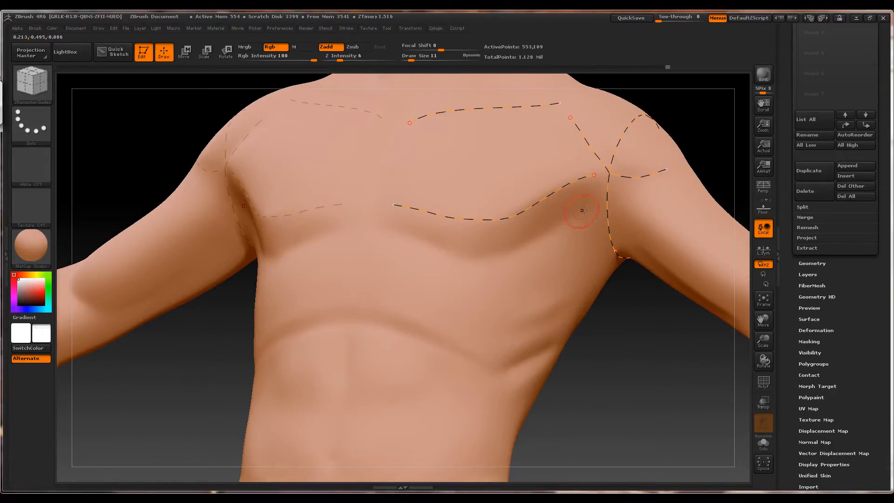
left_click_drag(398, 225, 397, 225)
Draw a guide along the lower ribcage to the midline, and one around the abdominal muscles down to the lower belly
left_click_drag(580, 365, 597, 253, "alt")
left_click_drag(651, 252, 638, 266)
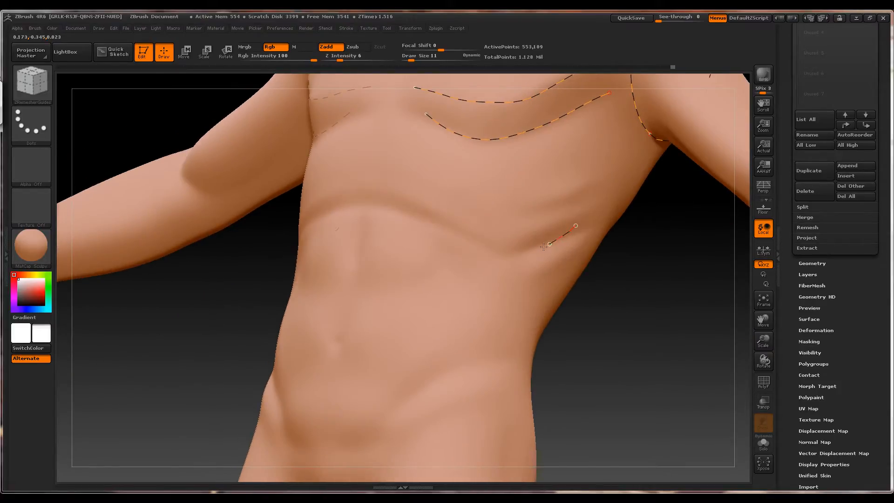
left_click_drag(375, 184, 372, 184)
left_click_drag(585, 291, 515, 295)
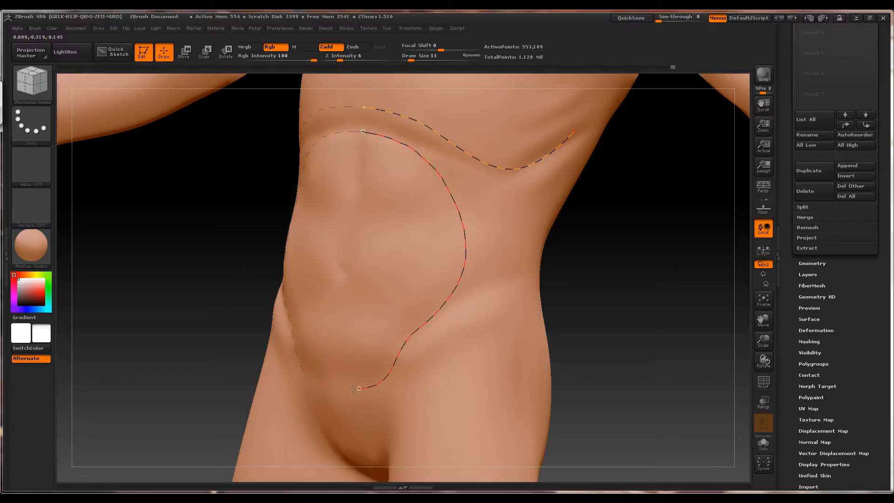
left_click_drag(330, 388, 332, 388)
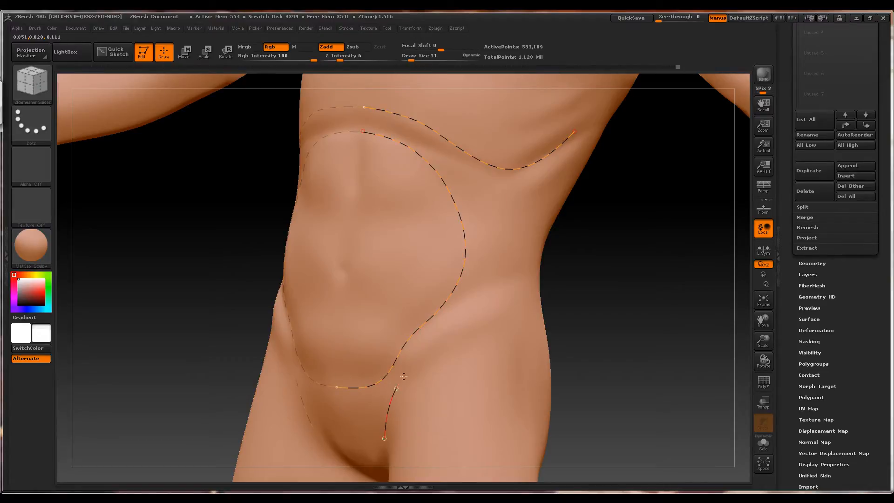
Finish the guide running up the groin crease from the crotch and around the hip
left_click_drag(494, 303, 514, 299)
left_click_drag(608, 283, 326, 277)
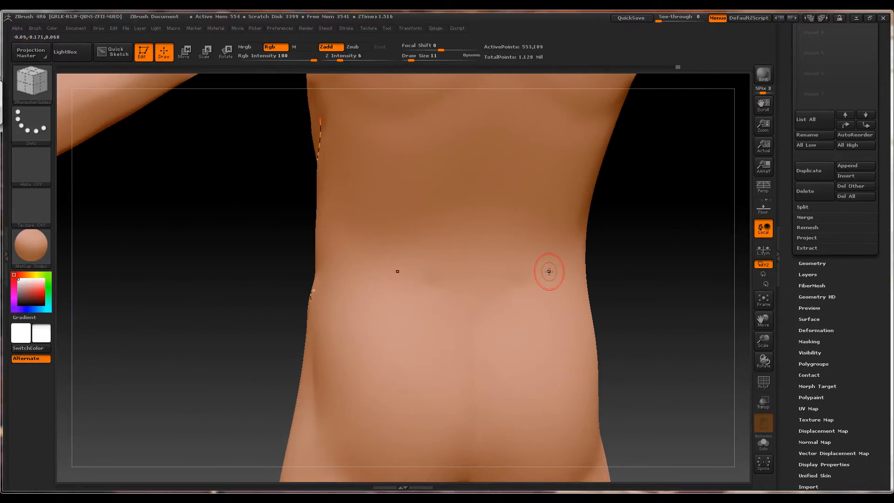
Draw a guide from the nape down beside the spine, curving outward below the shoulder blade, redoing the first stroke
right_click_drag(321, 154, 345, 415, "alt")
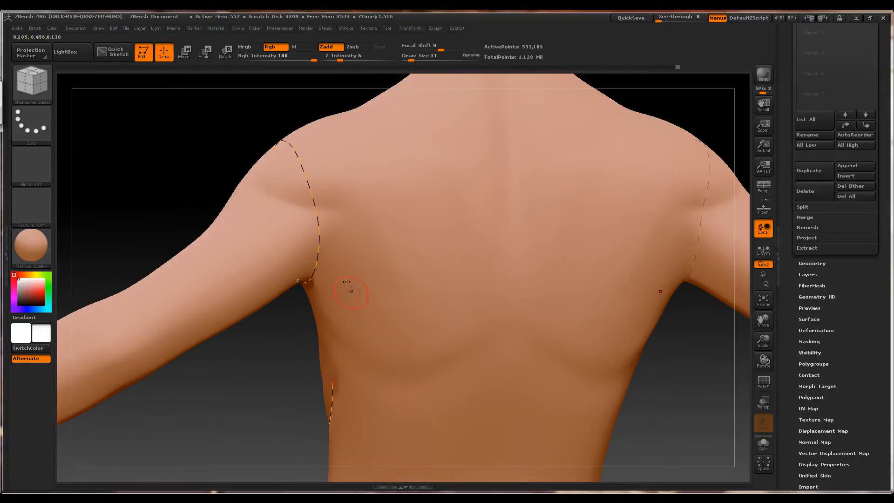
right_click_drag(351, 291, 353, 352, "alt")
right_click_drag(405, 298, 409, 286, "ctrl")
mouse_move(326, 237)
left_mouse_down()
mouse_move(333, 208)
mouse_move(409, 221)
mouse_move(324, 230)
mouse_move(281, 217)
mouse_move(286, 223)
left_mouse_up()
right_click_drag(286, 223, 307, 231, "ctrl")
left_click_drag(300, 209, 315, 230)
left_click_drag(633, 167, 627, 164)
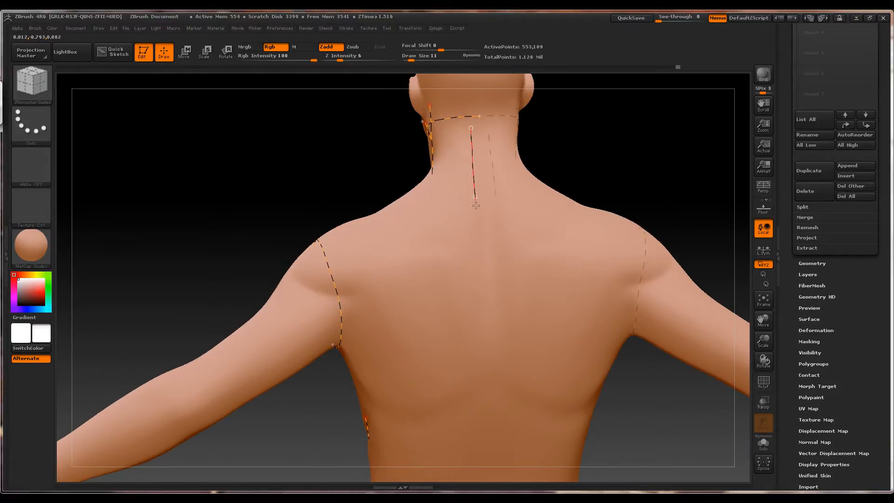
key("ctrl+z")
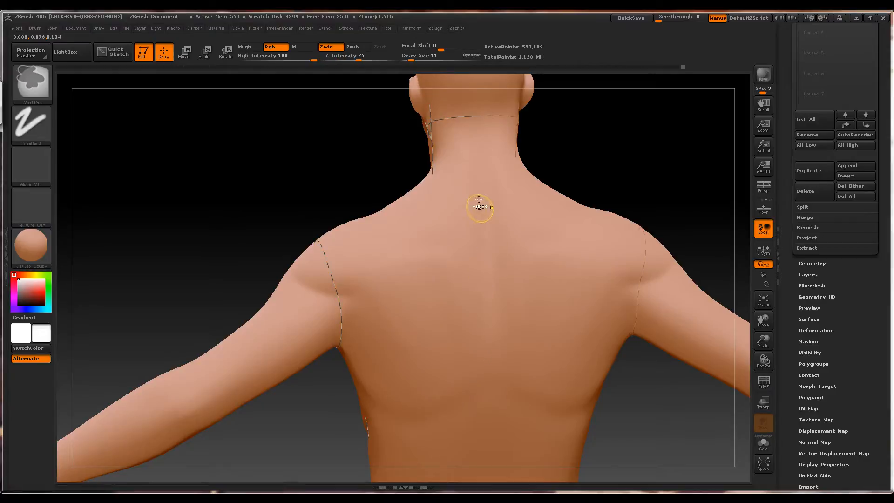
left_click_drag(467, 132, 469, 187)
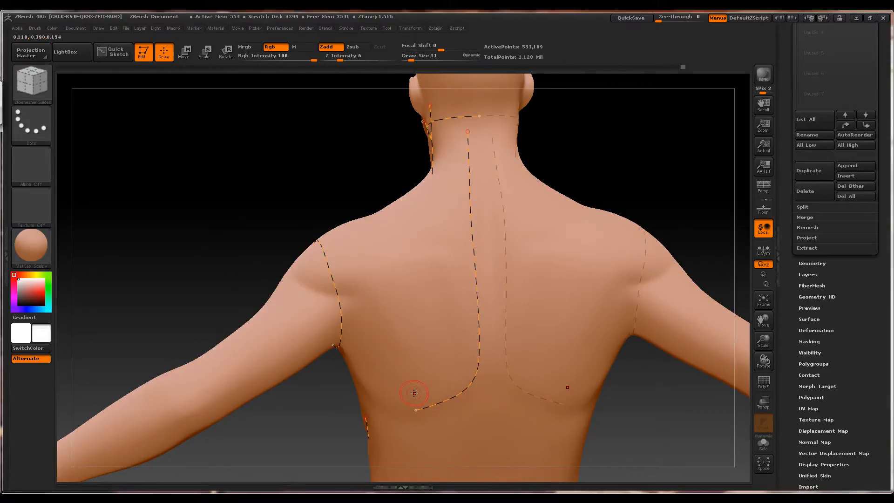
Draw a guide from the side of the hip down and around the lower edge of the buttock to the crotch
left_click_drag(224, 175, 379, 336)
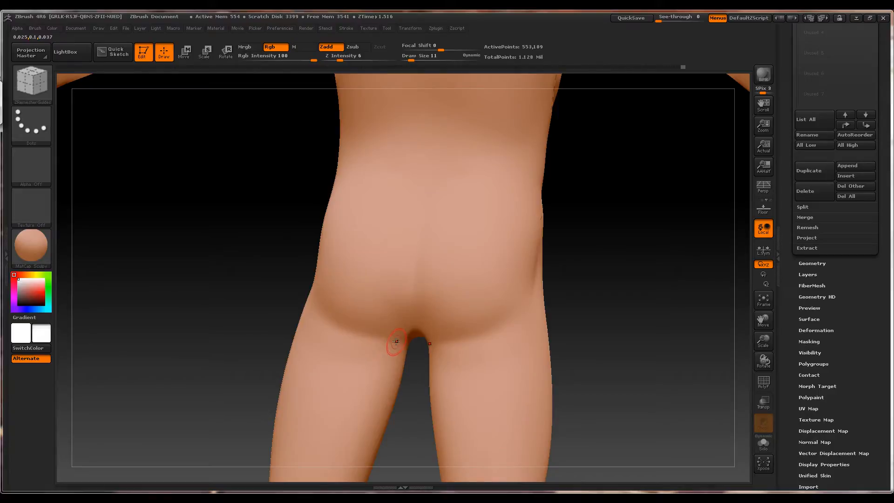
mouse_move(209, 276)
left_mouse_down()
mouse_move(303, 260)
mouse_move(295, 254)
mouse_move(313, 274)
left_mouse_up()
mouse_move(624, 373)
left_mouse_down()
mouse_move(560, 372)
mouse_move(590, 284)
mouse_move(497, 292)
left_mouse_up()
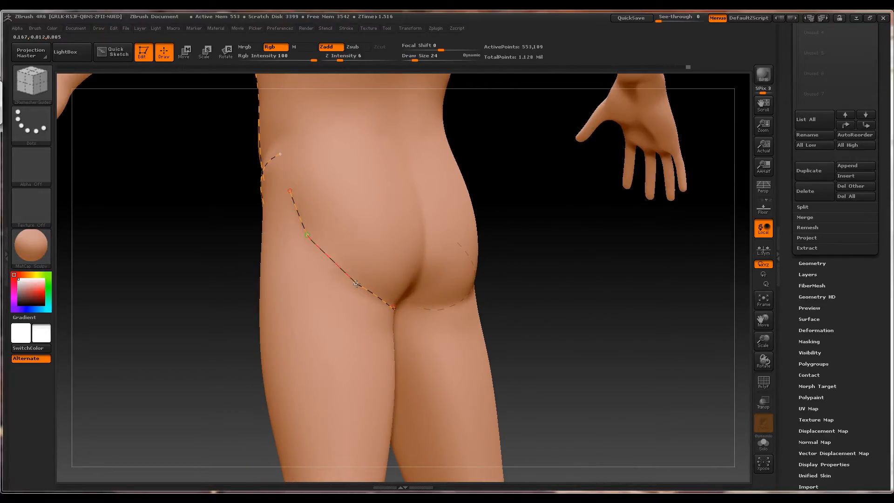
left_click_drag(592, 348, 519, 231)
Draw a guide from the crotch across the front of the upper thigh and around its outer side to the buttock guide
left_click_drag(273, 277, 284, 222)
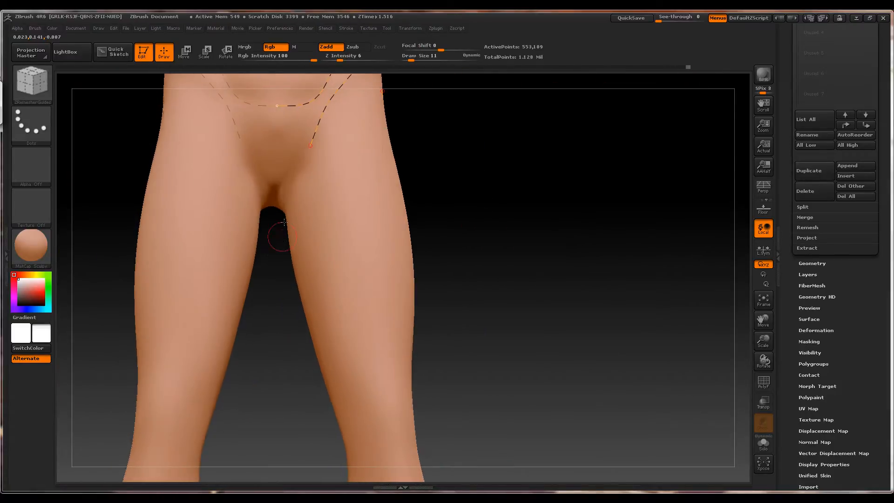
left_click_drag(357, 146, 392, 144)
left_click_drag(484, 152, 410, 164)
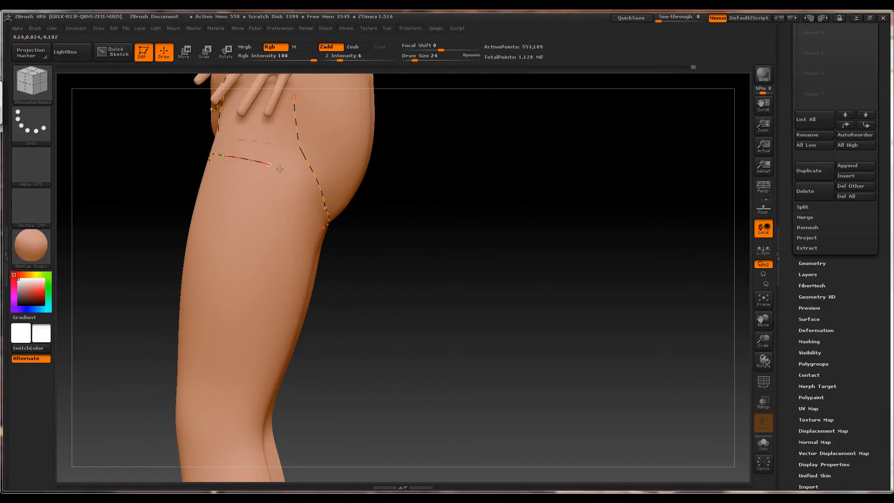
left_click_drag(356, 223, 424, 262)
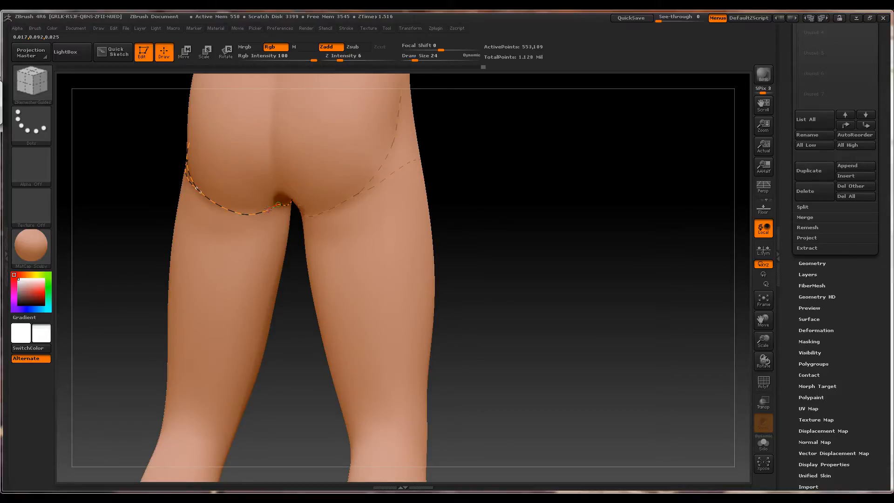
Draw a closed guide loop around the ankle, going from the front over the outer side and heel side to the inner side
mouse_move(519, 257)
right_mouse_down("ctrl")
mouse_move(499, 281)
mouse_move(587, 111)
right_mouse_up("ctrl")
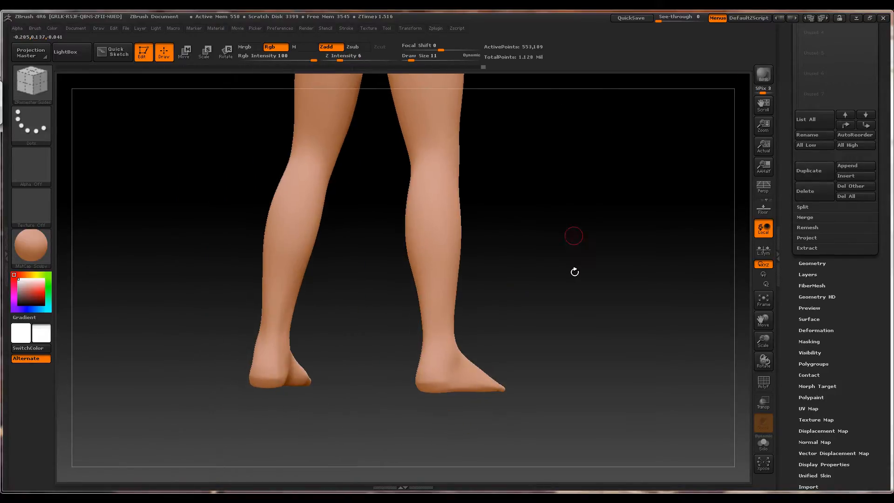
right_click_drag(572, 276, 652, 276)
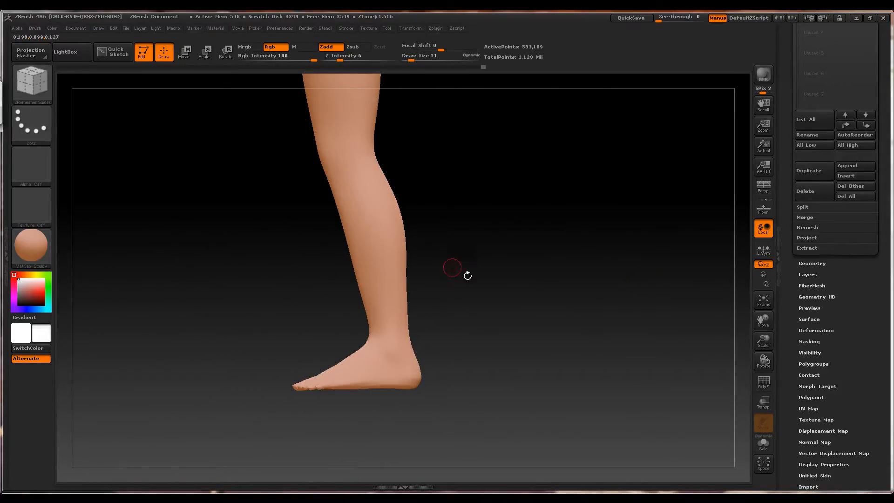
mouse_move(468, 276)
right_mouse_down()
mouse_move(495, 279)
mouse_move(512, 368)
mouse_move(521, 253)
mouse_move(509, 181)
right_mouse_up()
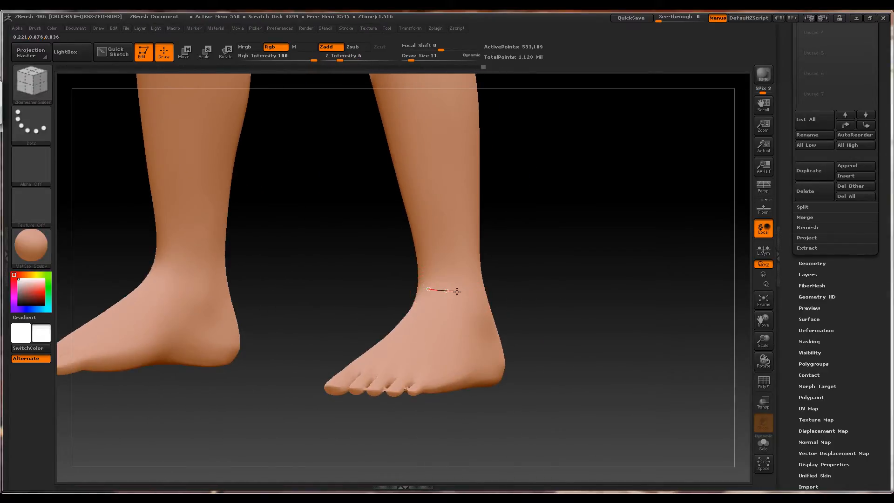
mouse_move(481, 288)
right_mouse_down()
mouse_move(565, 269)
mouse_move(485, 286)
right_mouse_up()
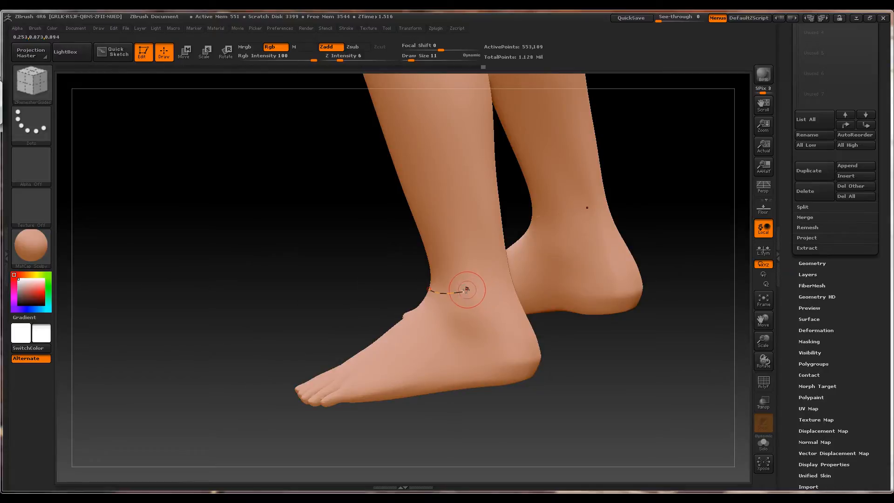
left_click_drag(507, 282, 509, 281)
left_click_drag(359, 280, 306, 297)
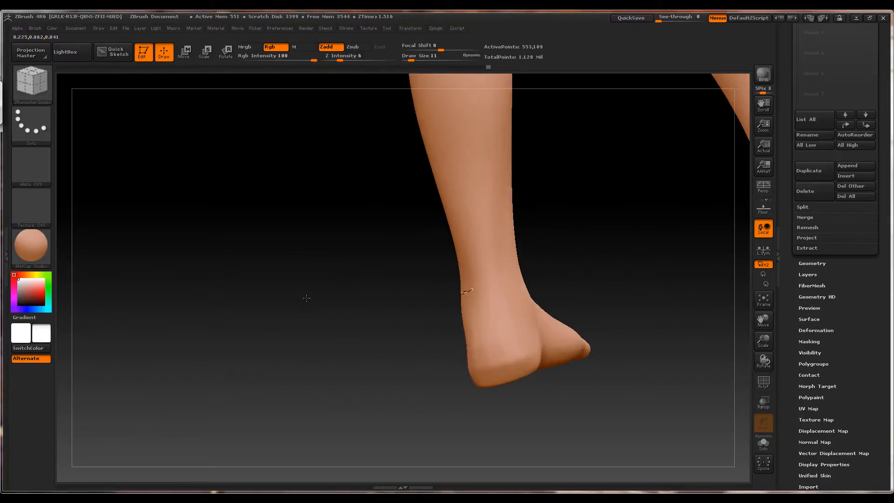
left_click_drag(471, 288, 504, 278)
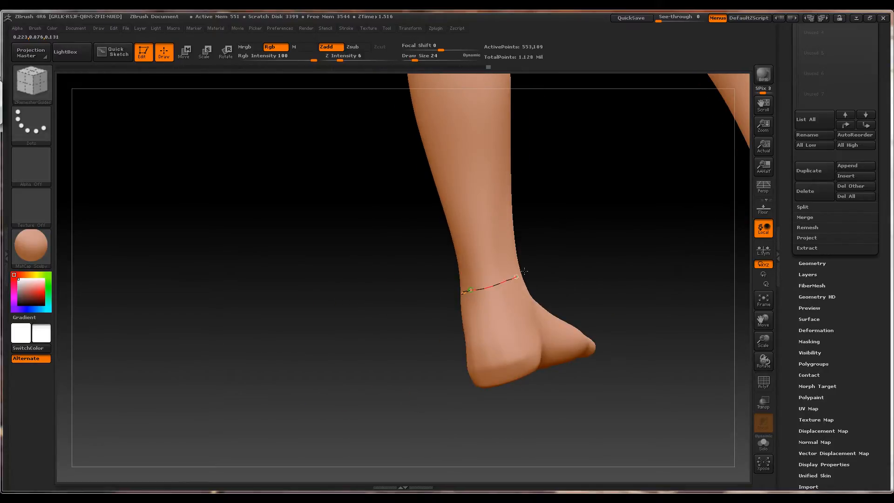
left_click_drag(564, 266, 494, 281)
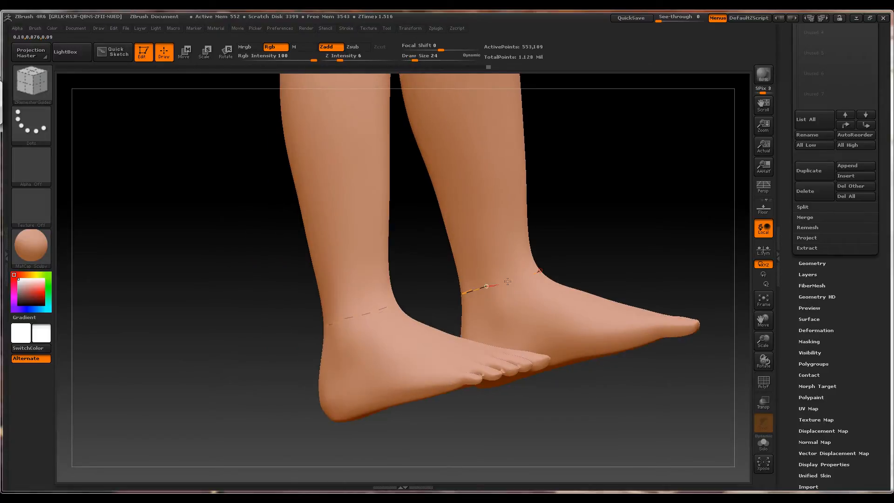
Draw a guide loop around the wrist, from the back of the hand round to the palm side
right_click_drag(585, 247, 465, 459)
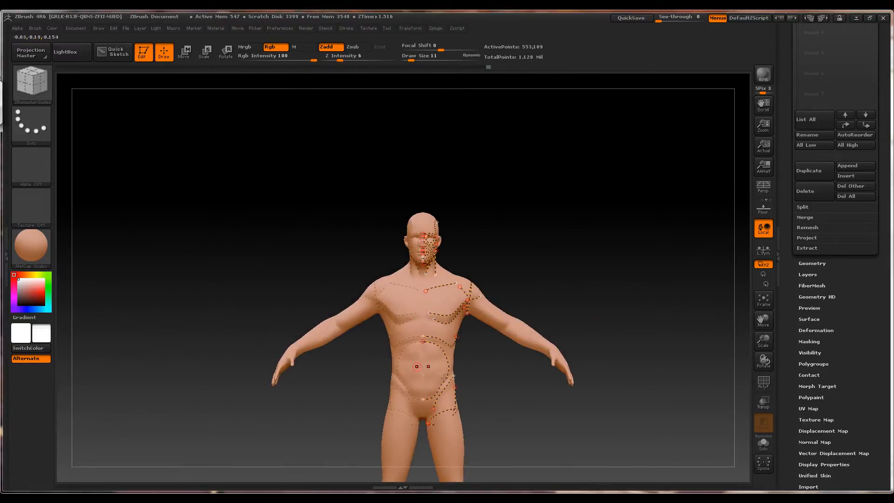
right_click_drag(439, 365, 425, 269, "alt")
right_click_drag(466, 242, 506, 317, "ctrl")
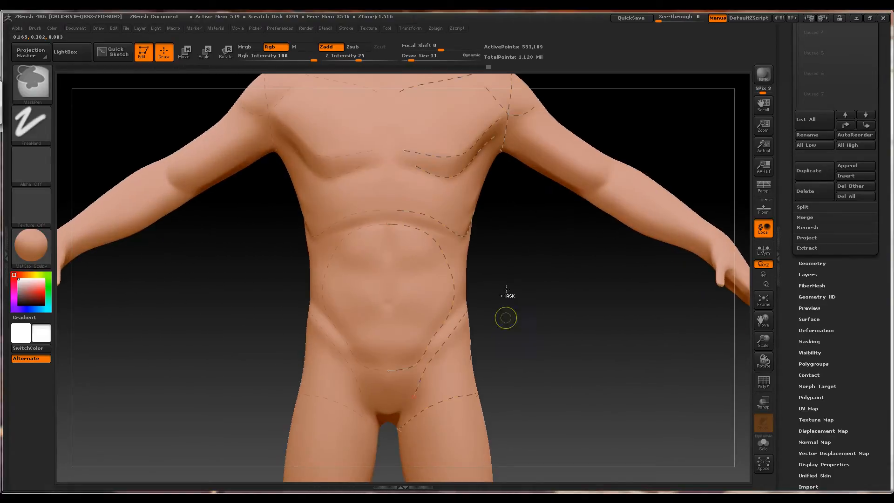
mouse_move(503, 257)
right_mouse_down("alt")
mouse_move(485, 370)
mouse_move(518, 366)
mouse_move(305, 363)
mouse_move(362, 354)
mouse_move(410, 362)
right_mouse_up("alt")
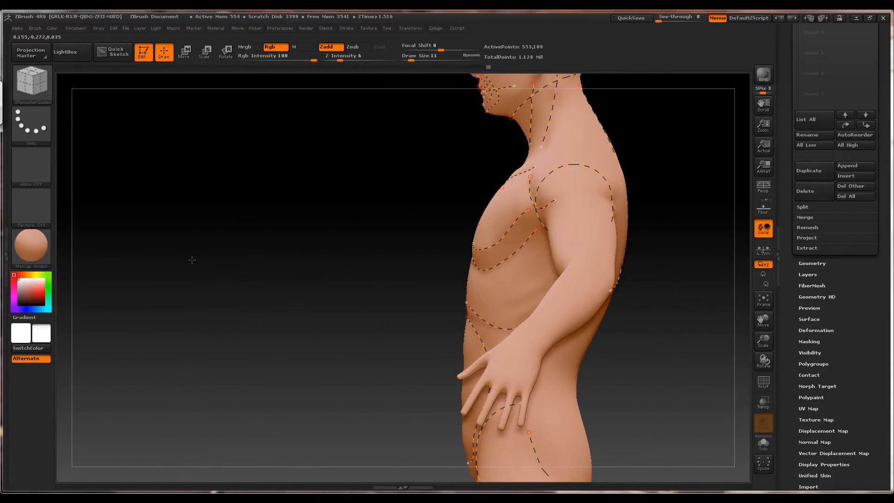
right_click_drag(192, 260, 182, 262, "alt")
right_click_drag(441, 312, 435, 379)
mouse_move(435, 379)
right_mouse_down("alt")
mouse_move(453, 320)
mouse_move(537, 201)
mouse_move(557, 247)
mouse_move(580, 185)
right_mouse_up("alt")
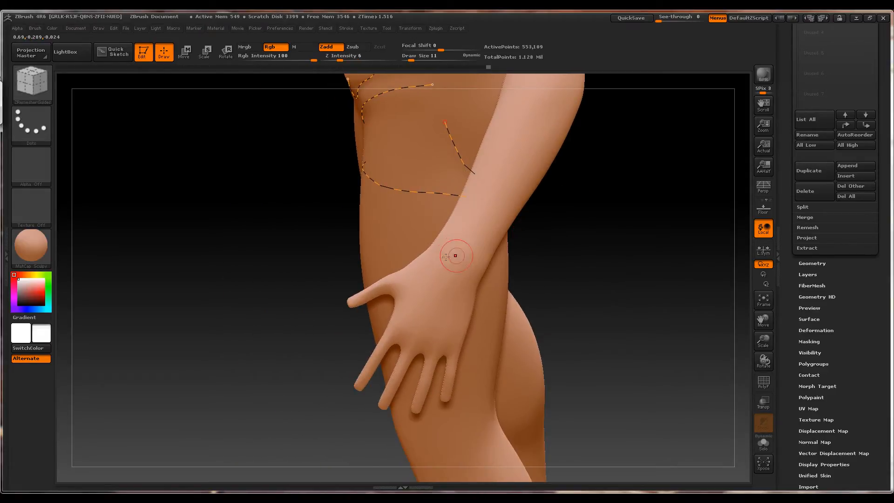
left_click_drag(478, 275, 481, 278)
mouse_move(571, 283)
right_mouse_down()
mouse_move(553, 245)
mouse_move(513, 243)
right_mouse_up()
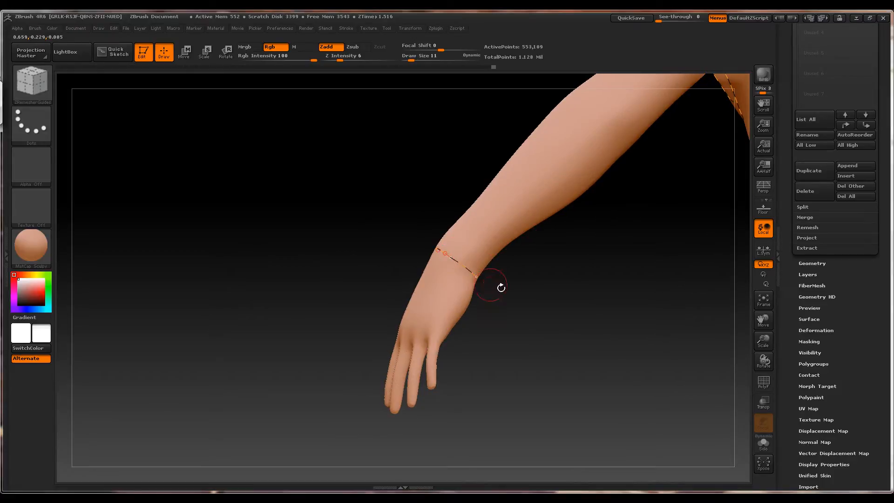
mouse_move(501, 287)
right_mouse_down()
mouse_move(457, 271)
mouse_move(490, 266)
mouse_move(487, 252)
mouse_move(545, 255)
mouse_move(515, 224)
mouse_move(620, 260)
mouse_move(489, 364)
right_mouse_up()
right_click_drag(273, 359, 349, 347)
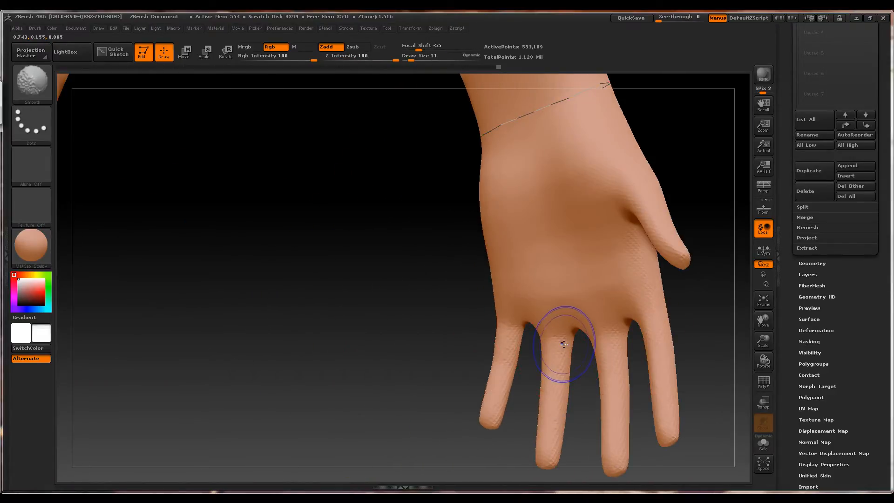
Draw a curved guide on the palm around the fleshy base of the thumb, from the index-finger side toward the wrist
right_click_drag(411, 324, 325, 320)
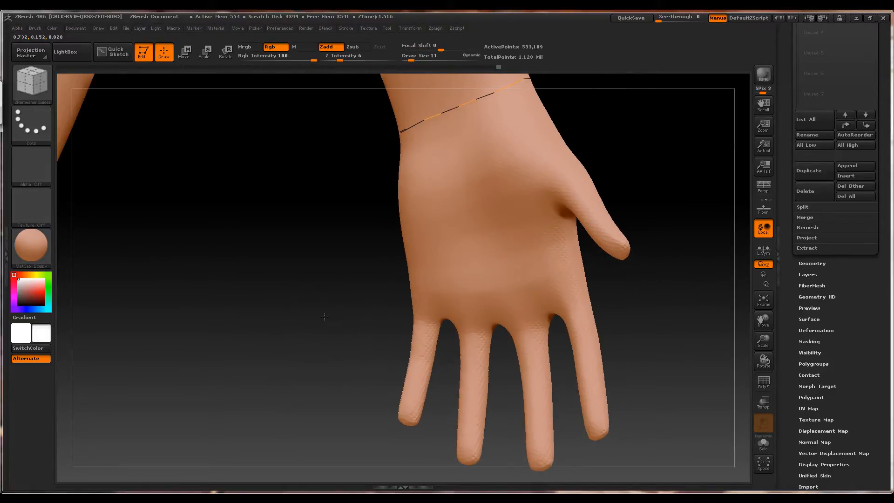
left_click_drag(314, 300, 323, 293)
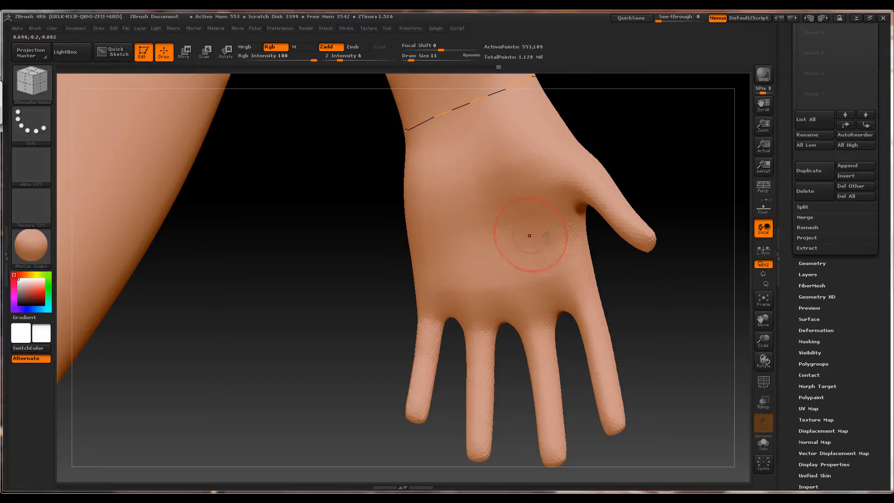
left_click_drag(563, 224, 533, 233)
left_click_drag(526, 117, 524, 116)
Undo the curved second guide on the palm and draw a straighter one across the palm above the fingers instead
left_click_drag(437, 190, 439, 178)
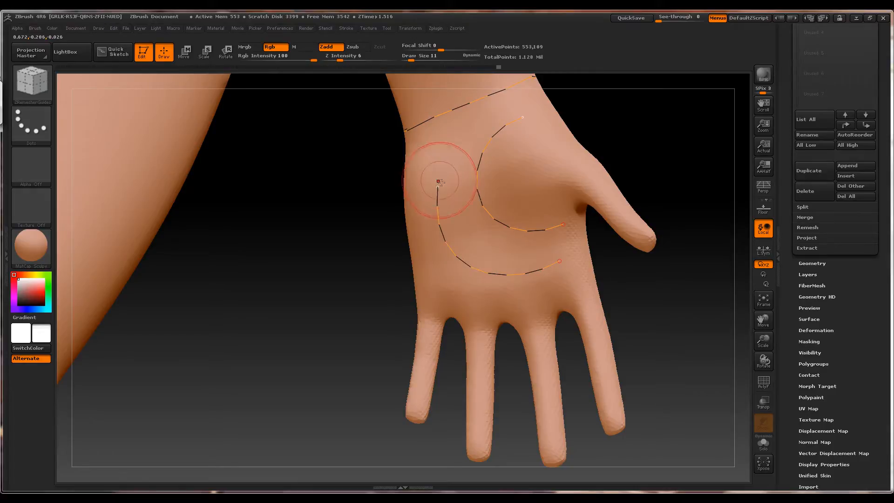
key("ctrl+z")
left_click_drag(659, 290, 559, 275)
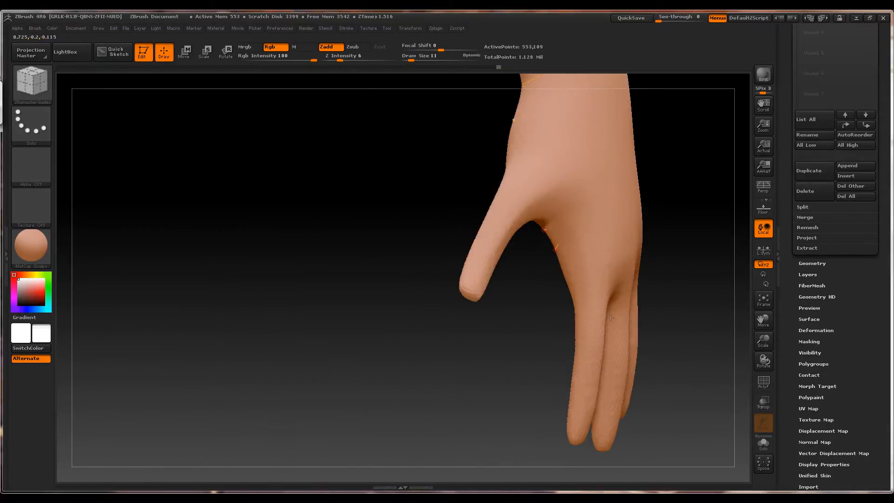
Draw a guide loop around the base of the thumb, joining the back of the hand and the palm side
left_click_drag(534, 164, 513, 163)
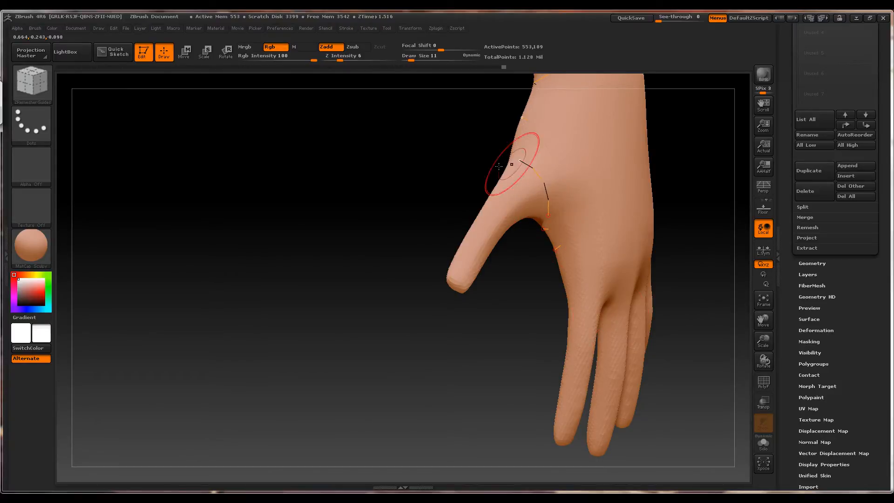
mouse_move(428, 187)
left_mouse_down()
mouse_move(514, 158)
mouse_move(501, 153)
left_mouse_up()
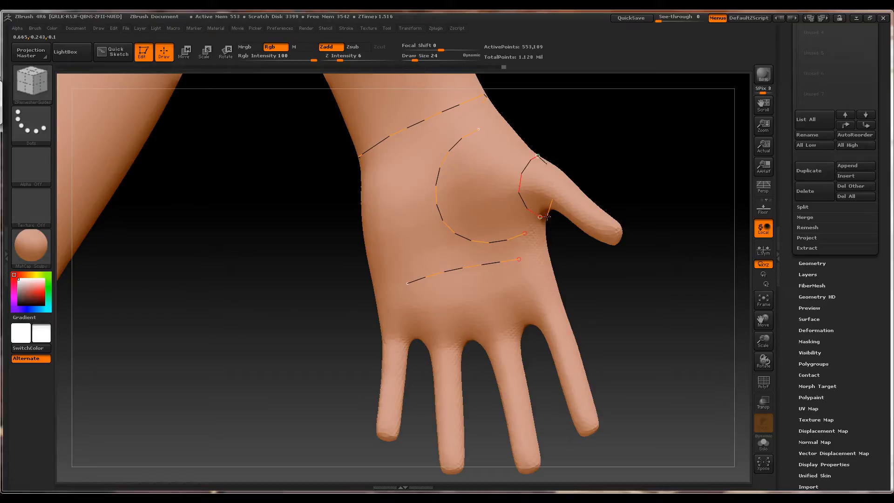
mouse_move(589, 257)
left_mouse_down()
mouse_move(610, 255)
mouse_move(648, 205)
mouse_move(639, 253)
mouse_move(549, 237)
left_mouse_up()
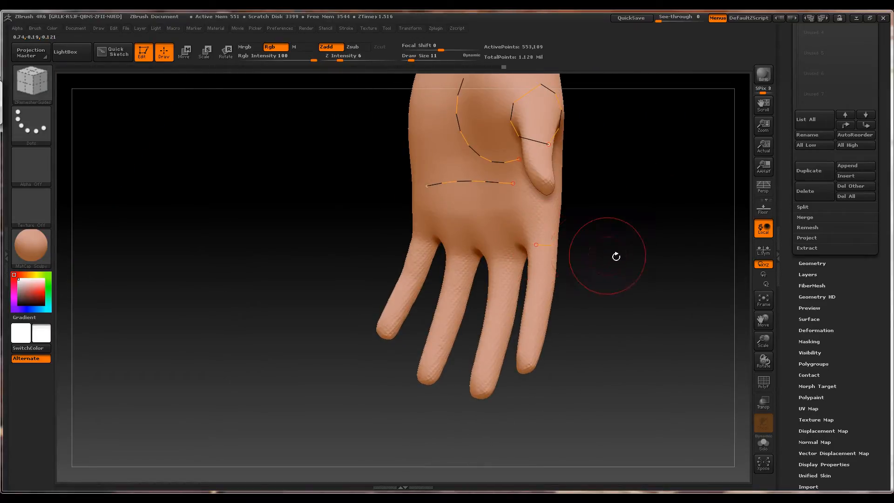
mouse_move(616, 256)
left_mouse_down()
mouse_move(537, 246)
mouse_move(561, 263)
mouse_move(538, 298)
mouse_move(488, 235)
mouse_move(502, 326)
mouse_move(504, 303)
left_mouse_up()
key("space")
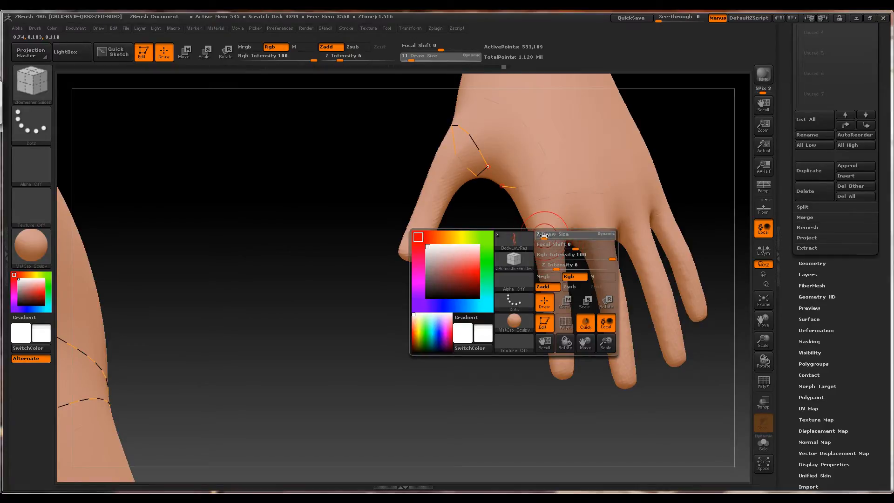
left_click_drag(490, 254, 497, 281)
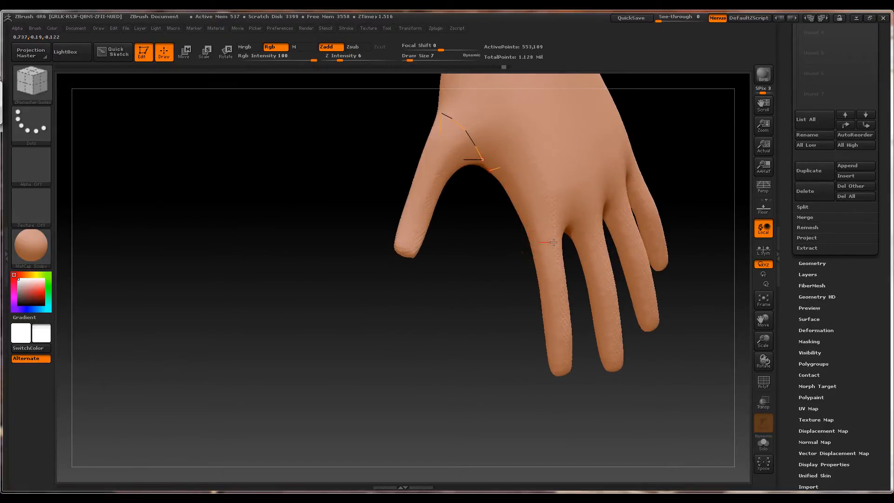
left_click_drag(447, 307, 491, 285)
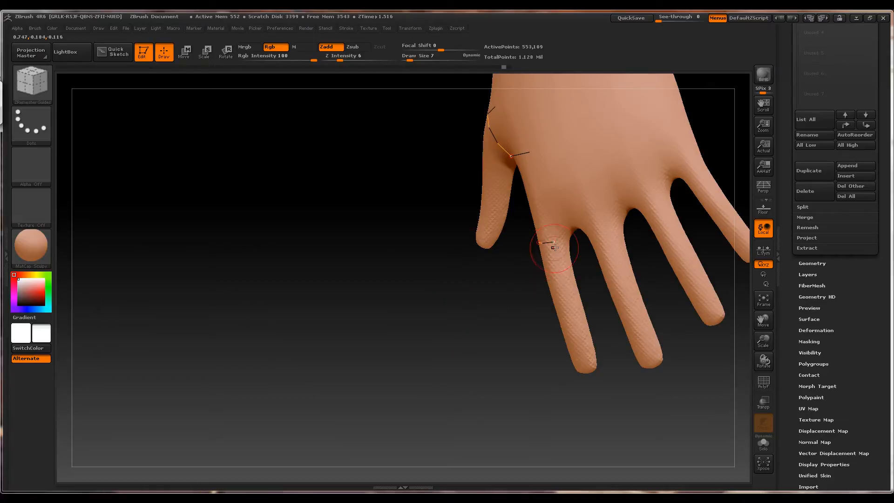
left_click_drag(589, 269, 544, 263)
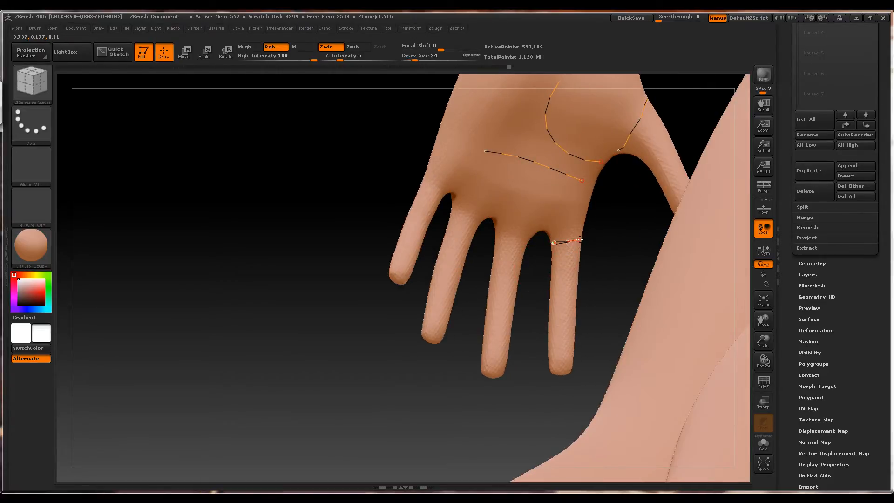
mouse_move(614, 242)
left_mouse_down()
mouse_move(551, 240)
mouse_move(567, 243)
mouse_move(551, 250)
mouse_move(569, 244)
mouse_move(561, 266)
left_mouse_up()
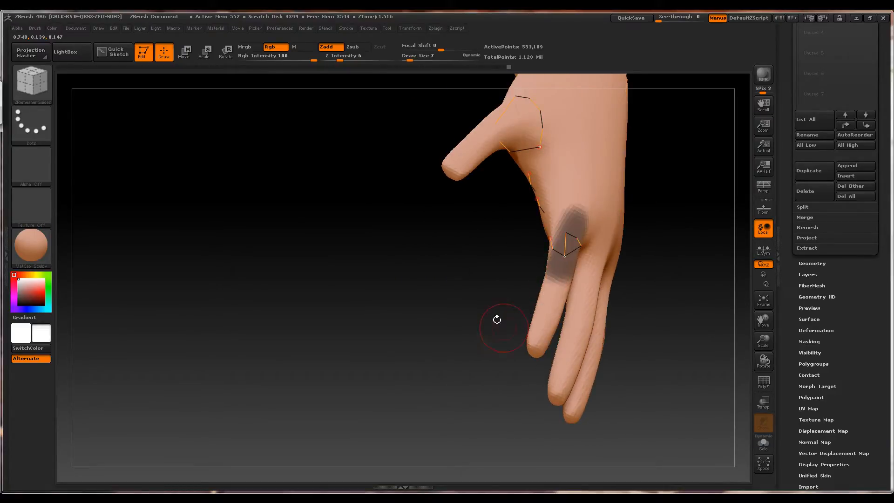
left_click_drag(486, 320, 492, 305)
key("ctrl+z")
left_click_drag(643, 248, 599, 242)
key("ctrl+z")
Reduce the draw size to 6 and draw a guide loop around the base of the index finger, joining palm and back sides
left_click_drag(493, 293, 606, 268)
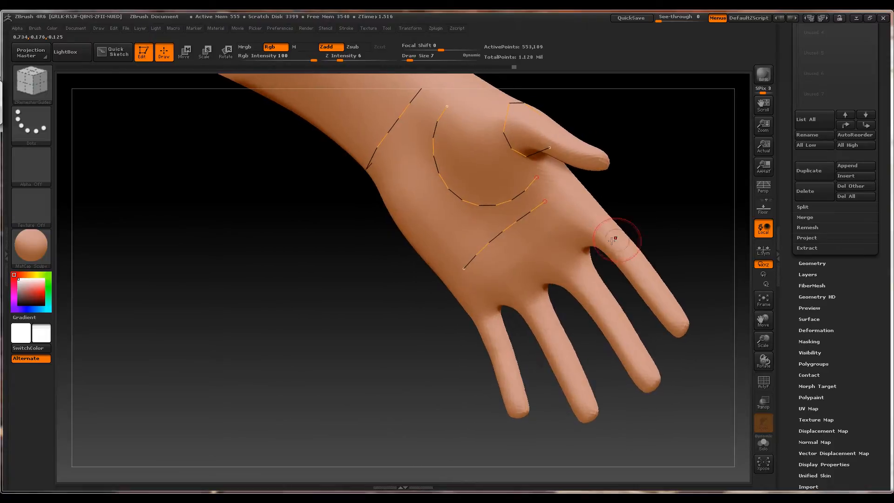
key("space")
left_click_drag(625, 219, 598, 236)
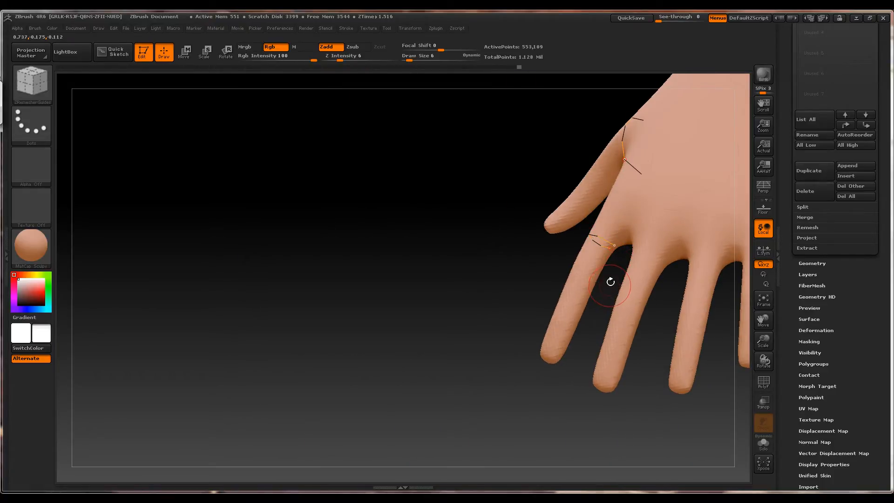
left_click_drag(610, 281, 589, 190)
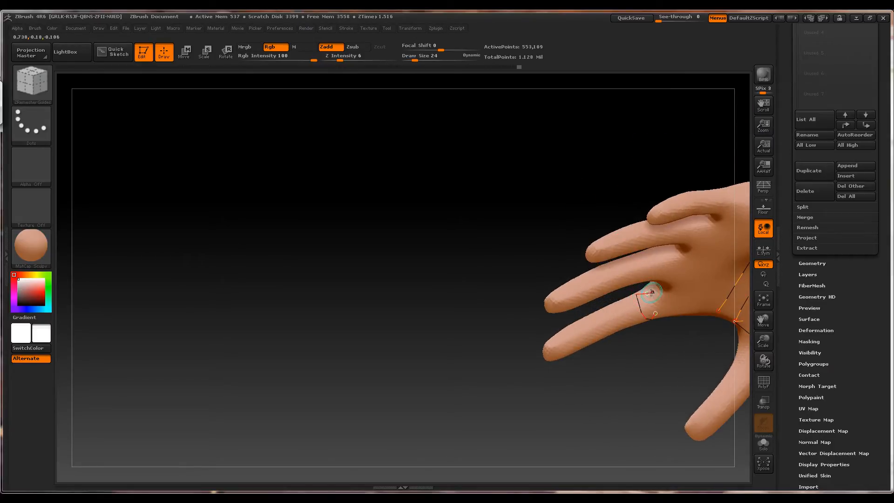
mouse_move(655, 344)
left_mouse_down()
mouse_move(544, 345)
mouse_move(565, 387)
mouse_move(553, 383)
left_mouse_up()
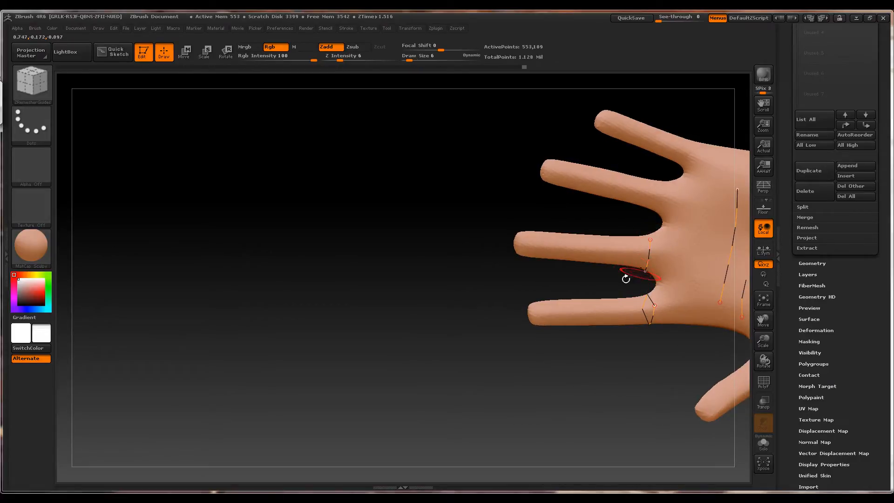
Draw a guide loop around the base of the middle finger, removing the stray line that runs off the hand and redrawing it
left_click_drag(626, 279, 699, 280)
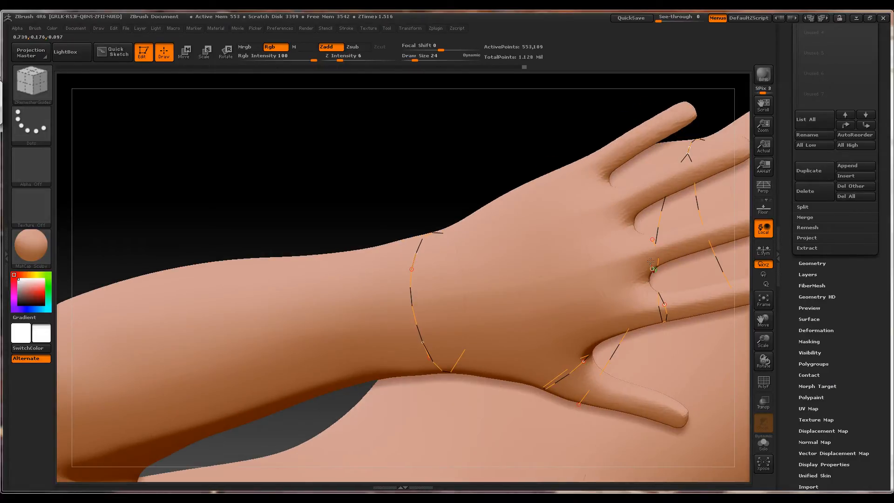
left_click_drag(479, 163, 460, 200)
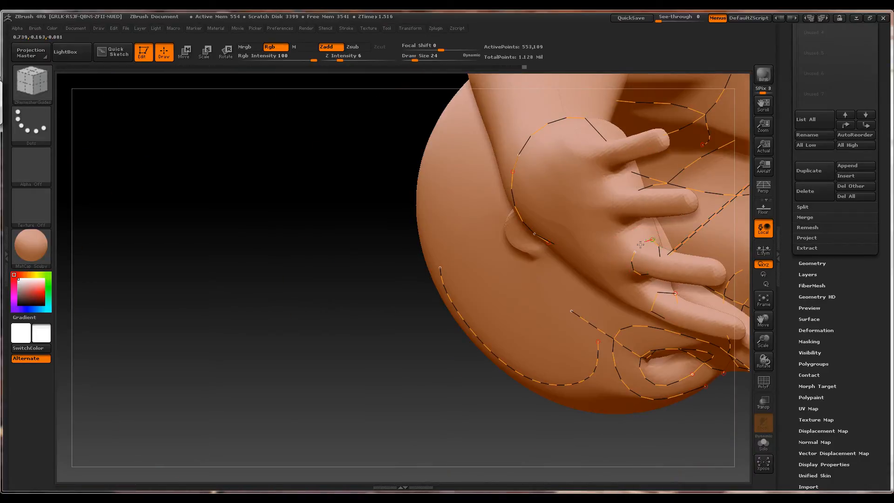
left_click_drag(441, 401, 471, 369)
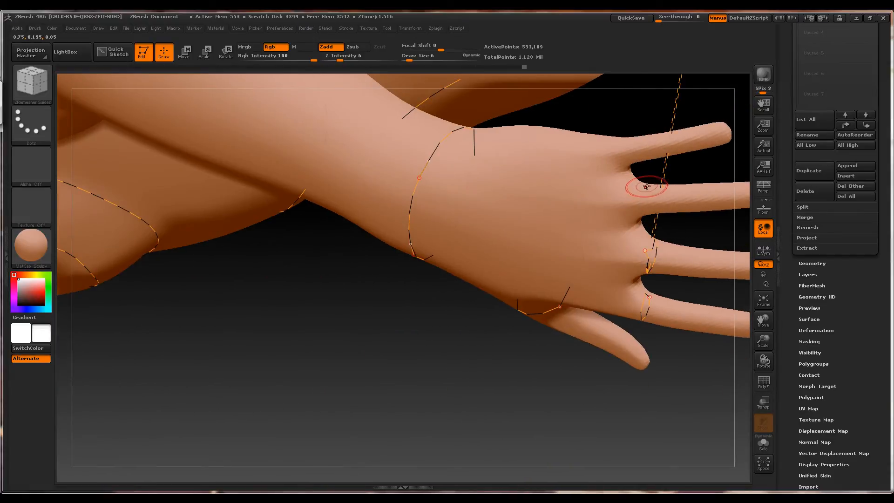
left_click_drag(572, 378, 601, 344)
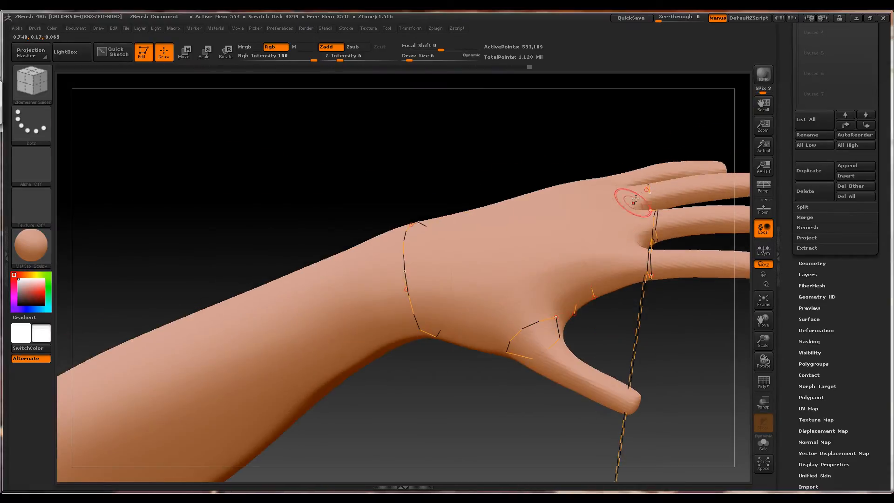
left_click_drag(589, 152, 584, 210)
key("ctrl")
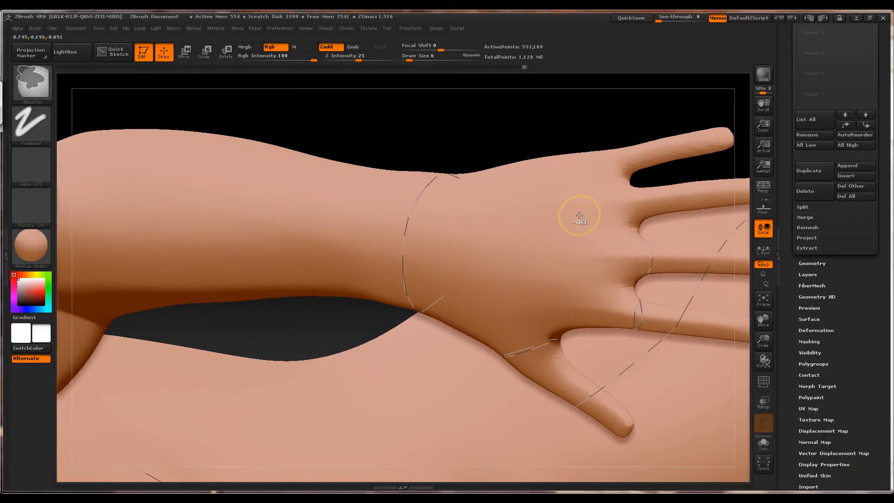
mouse_move(594, 131)
left_mouse_down()
mouse_move(535, 144)
mouse_move(574, 102)
mouse_move(529, 120)
mouse_move(573, 180)
mouse_move(572, 210)
mouse_move(525, 139)
mouse_move(579, 264)
left_mouse_up()
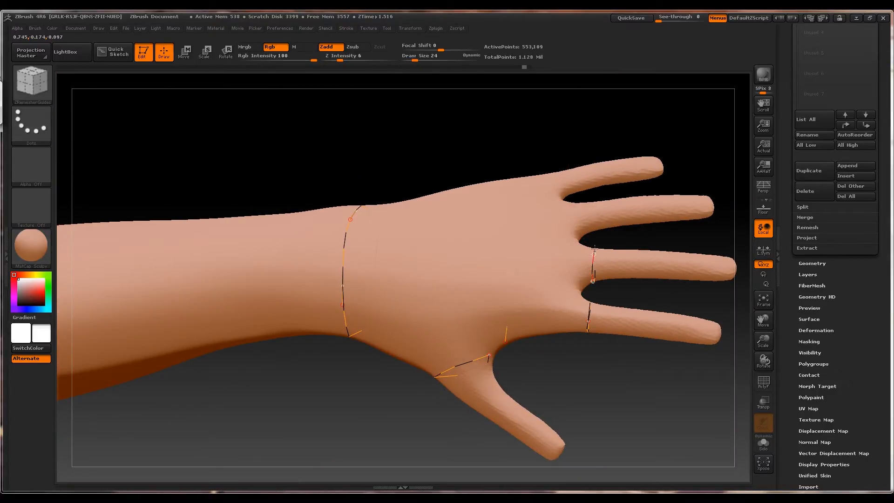
mouse_move(598, 238)
left_mouse_down()
mouse_move(591, 223)
mouse_move(618, 293)
mouse_move(606, 275)
left_mouse_up()
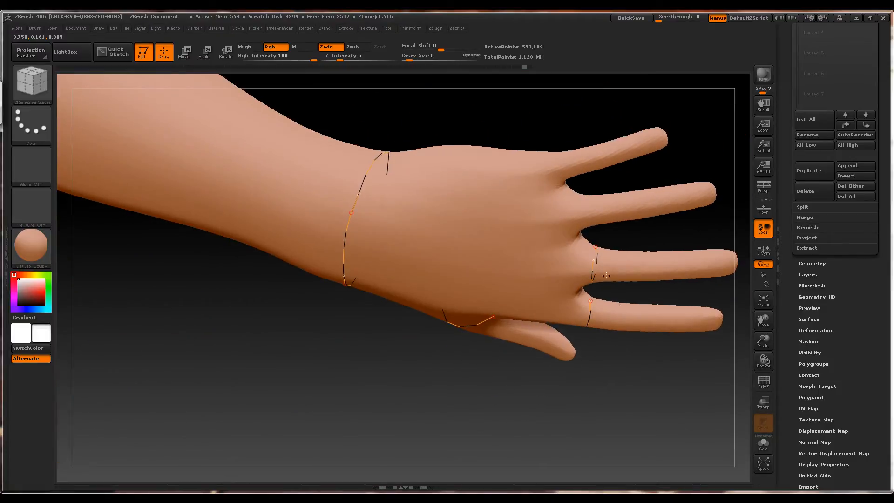
Undo the stray stroke on the ring finger, and draw guide loops around the bases of the ring and little fingers
left_click_drag(621, 236, 600, 289)
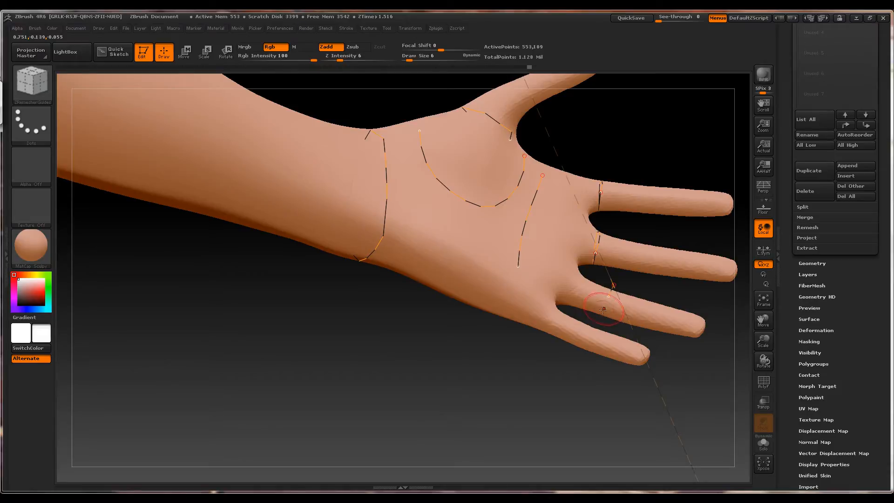
key("ctrl+z")
mouse_move(616, 280)
left_mouse_down()
mouse_move(579, 306)
mouse_move(553, 356)
left_mouse_up()
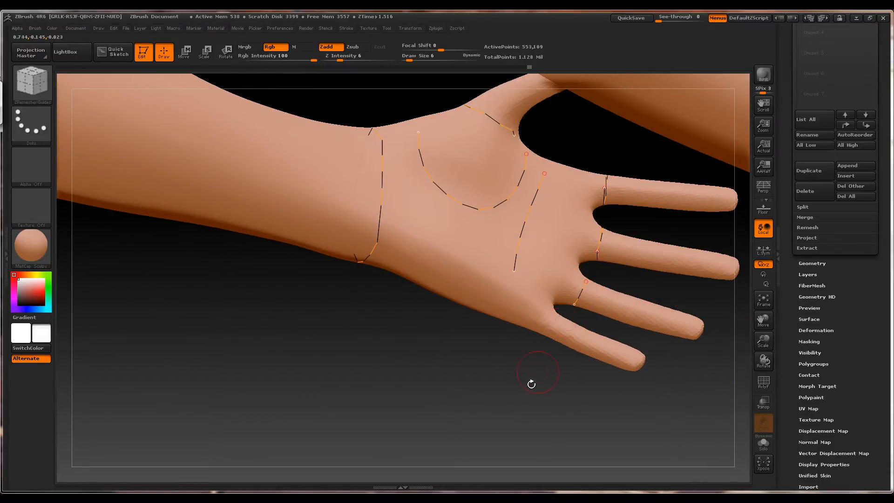
mouse_move(531, 385)
left_mouse_down()
mouse_move(545, 298)
mouse_move(557, 283)
mouse_move(590, 282)
left_mouse_up()
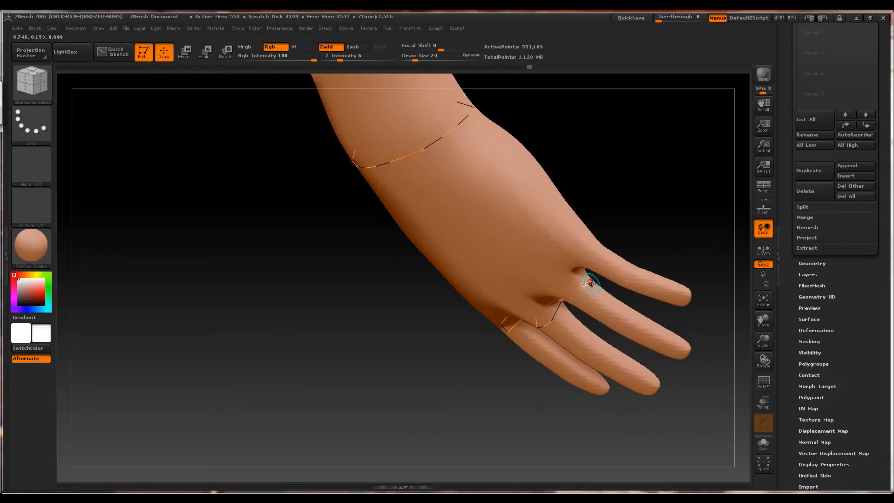
left_click_drag(499, 387, 527, 349)
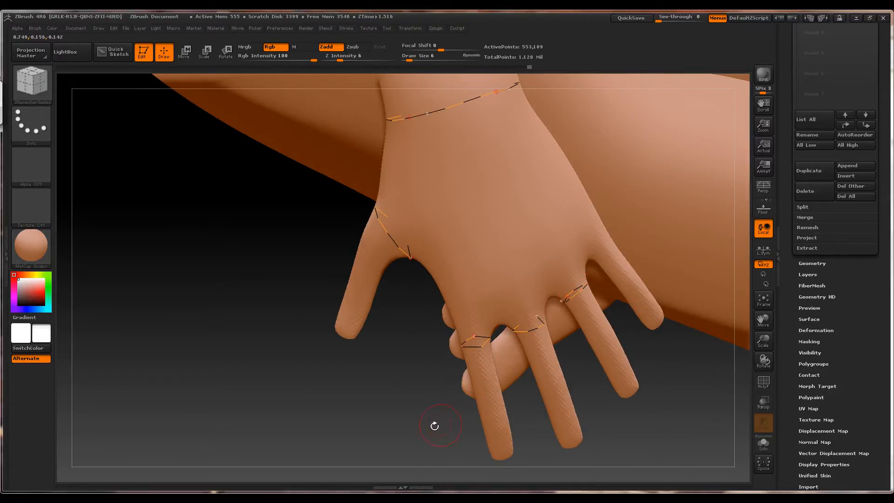
mouse_move(433, 423)
left_mouse_down()
mouse_move(489, 354)
mouse_move(411, 443)
mouse_move(479, 308)
mouse_move(453, 356)
left_mouse_up()
key("ctrl")
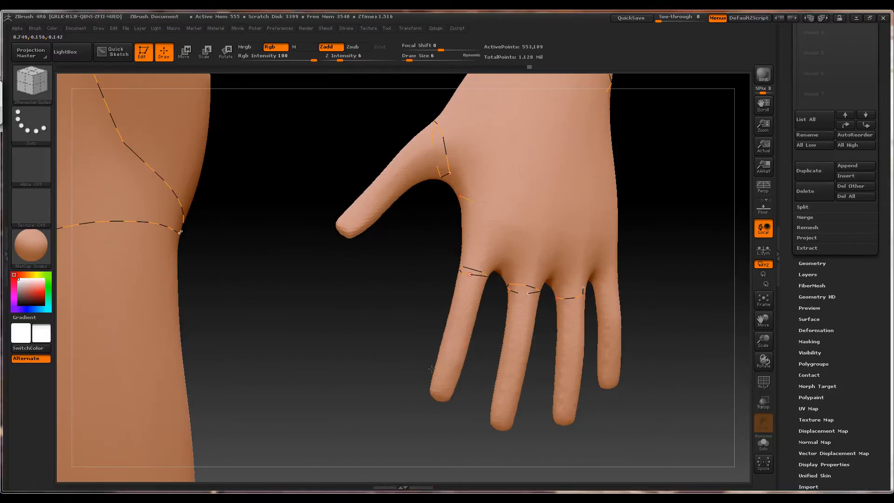
left_click_drag(670, 261, 636, 272)
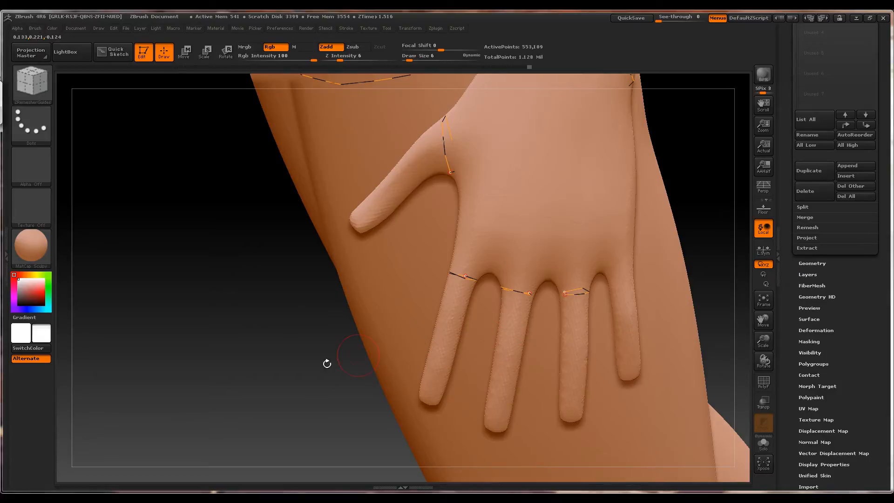
mouse_move(265, 392)
left_mouse_down()
mouse_move(288, 381)
mouse_move(299, 323)
mouse_move(326, 302)
left_mouse_up()
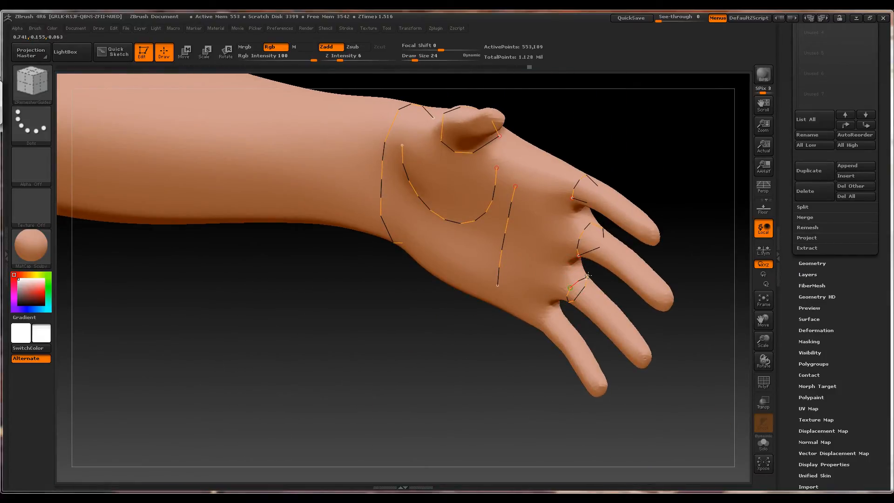
mouse_move(507, 361)
left_mouse_down()
mouse_move(393, 392)
mouse_move(419, 382)
left_mouse_up()
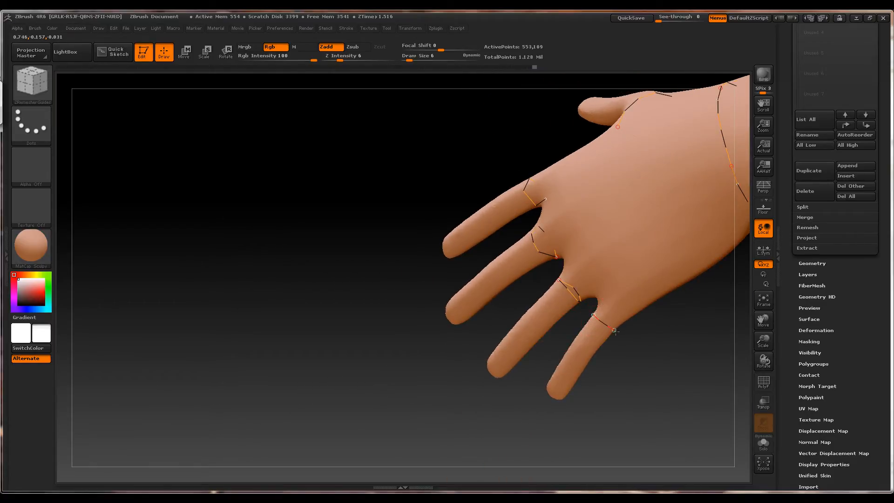
mouse_move(614, 330)
left_mouse_down()
mouse_move(576, 316)
mouse_move(554, 346)
mouse_move(475, 357)
mouse_move(467, 325)
mouse_move(485, 295)
mouse_move(471, 325)
mouse_move(548, 330)
mouse_move(478, 350)
mouse_move(428, 244)
left_mouse_up()
Draw a short curved guide across the front of the elbow, between the upper arm and the forearm
mouse_move(427, 243)
right_mouse_down("ctrl")
mouse_move(390, 212)
mouse_move(385, 233)
right_mouse_up("ctrl")
mouse_move(386, 233)
left_mouse_down()
mouse_move(454, 235)
mouse_move(379, 323)
mouse_move(422, 321)
left_mouse_up()
right_click_drag(423, 321, 469, 343, "ctrl")
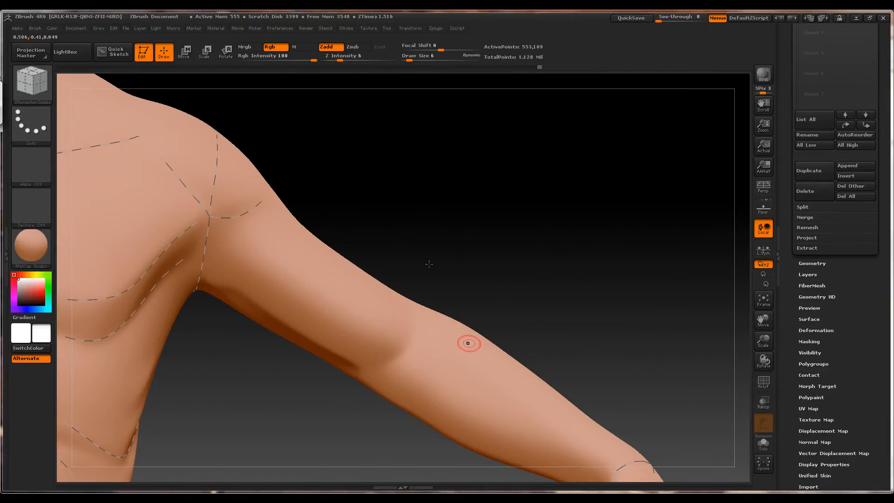
left_click_drag(405, 314, 405, 311)
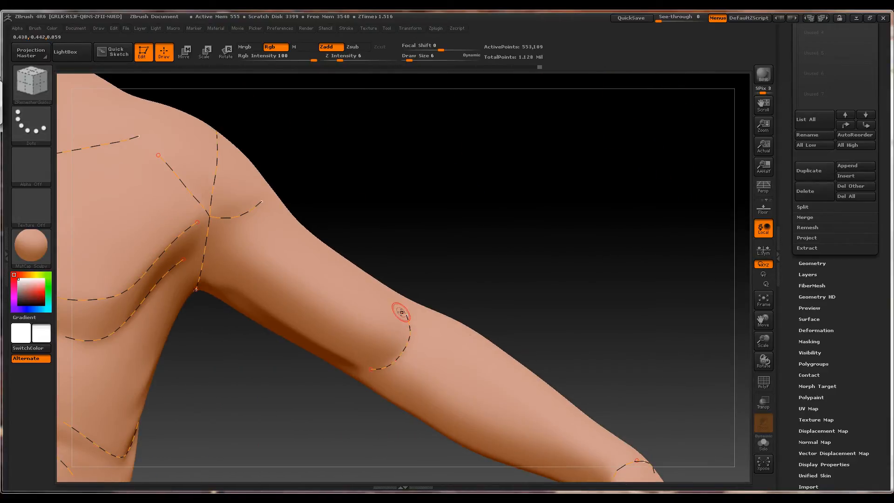
mouse_move(400, 309)
right_mouse_down("ctrl")
mouse_move(349, 203)
mouse_move(555, 204)
mouse_move(162, 216)
mouse_move(582, 223)
right_mouse_up("ctrl")
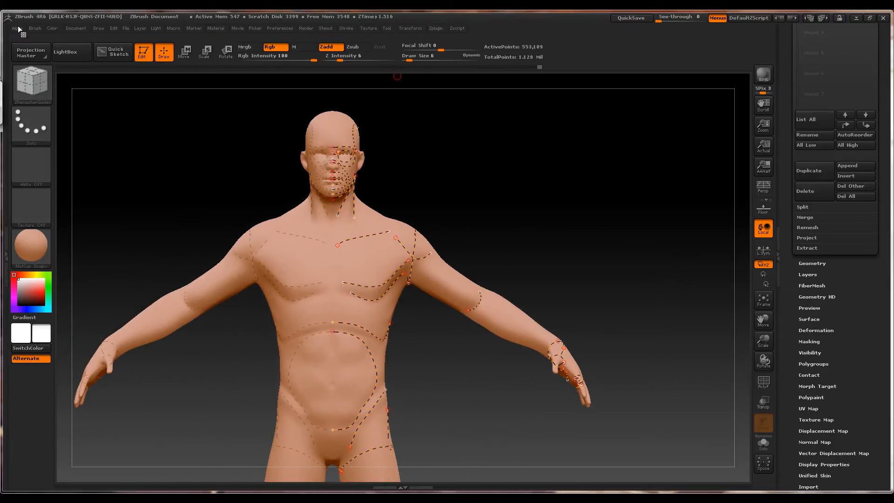
Save the project to the Desktop under the file name "safe"
left_click(127, 28)
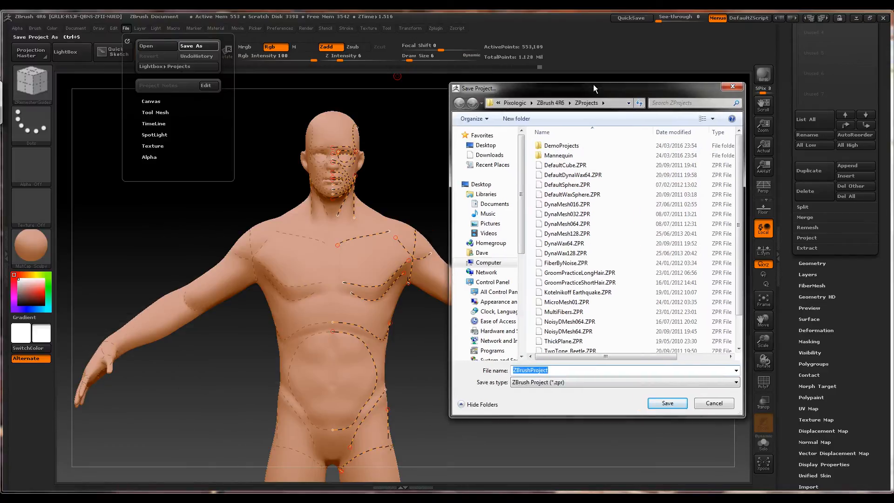
left_click_drag(149, 15, 593, 84)
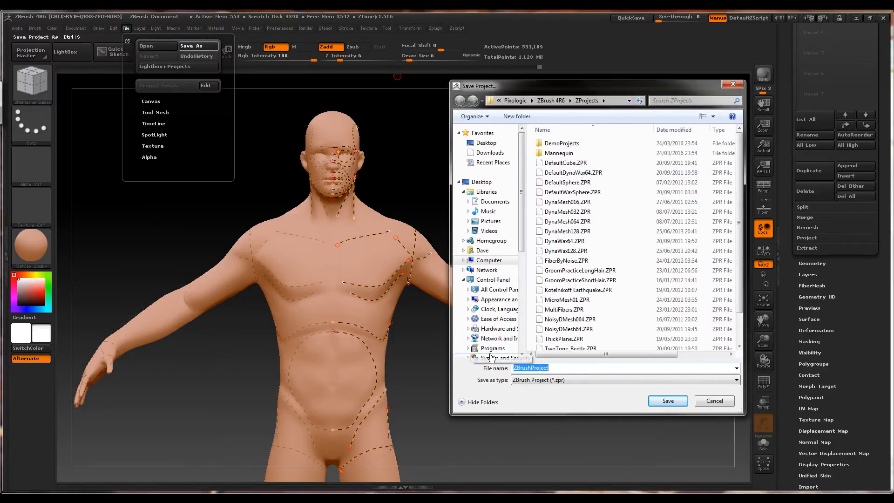
type("safe")
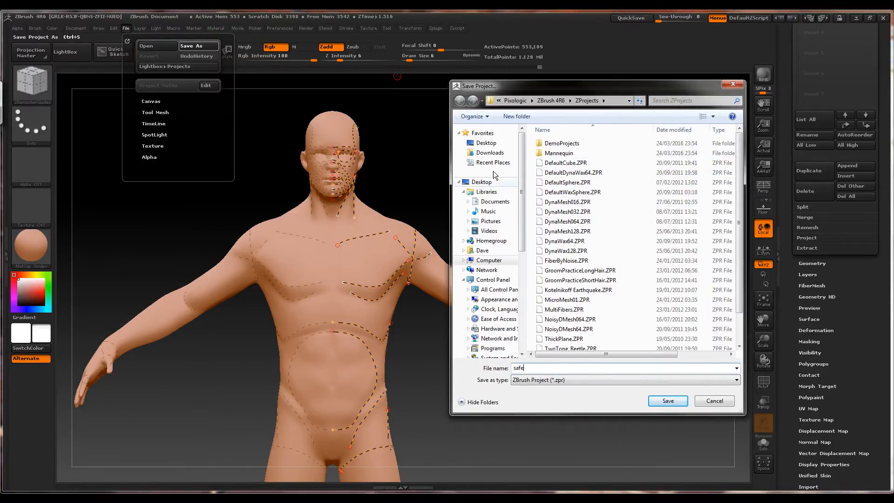
left_click(486, 143)
left_click(683, 400)
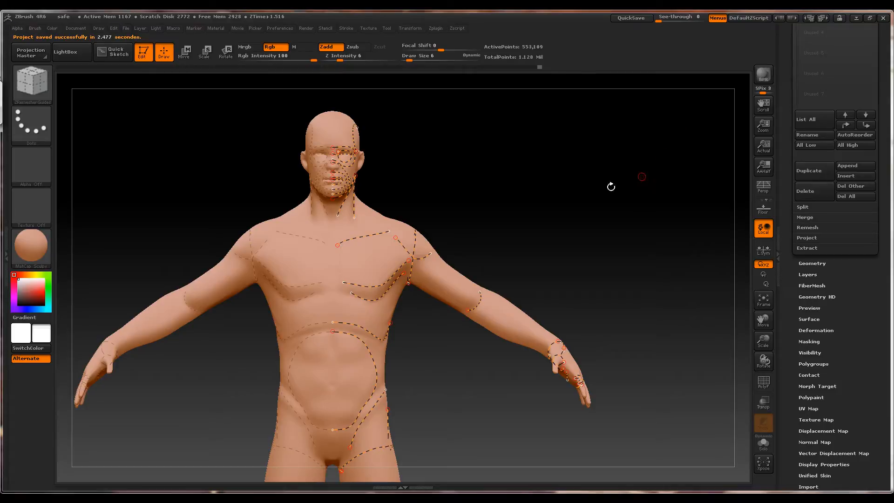
Examine the finished guide curves on the arm, shoulder, chest, neck and head from the front and the side
right_click_drag(518, 203, 581, 270, "alt")
right_click_drag(560, 210, 535, 206)
right_click_drag(484, 174, 476, 228, "ctrl")
right_click_drag(467, 159, 646, 329)
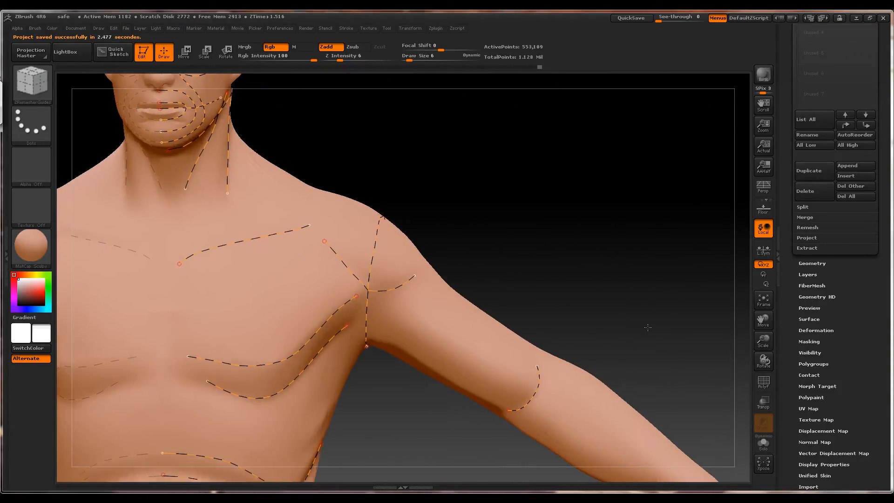
left_click_drag(414, 137, 567, 285, "alt")
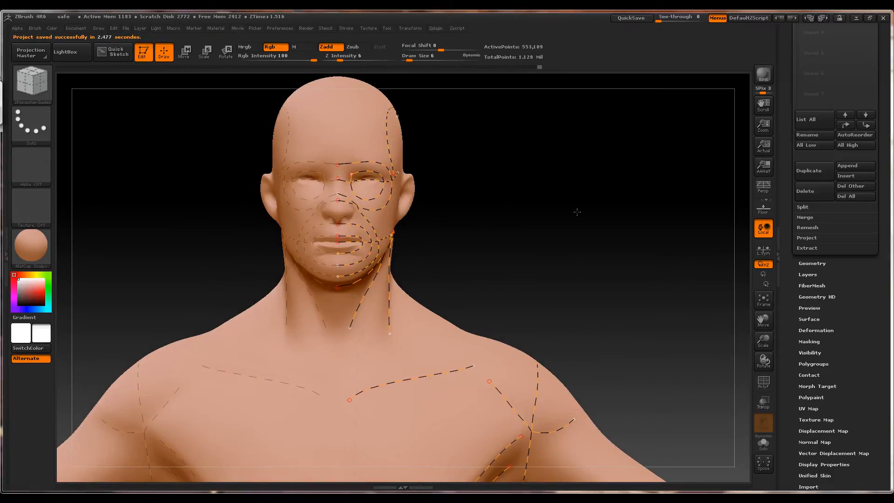
left_click_drag(576, 211, 484, 192)
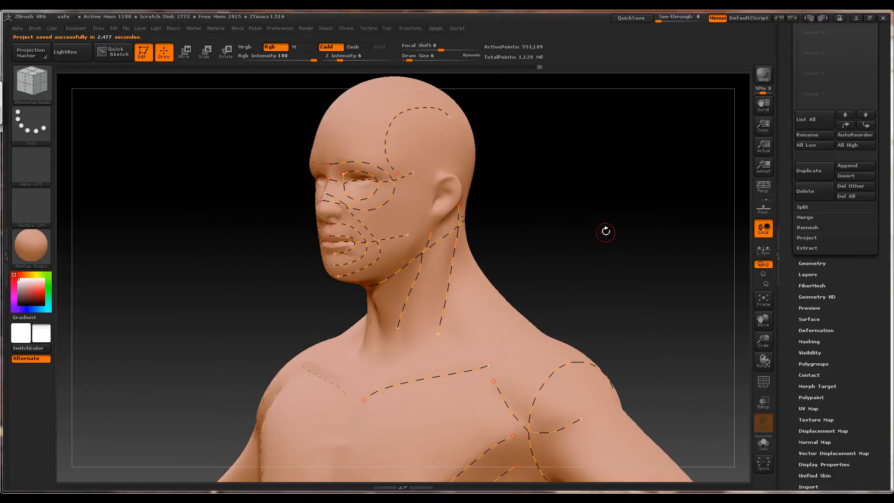
right_click_drag(637, 268, 614, 233, "alt")
right_click_drag(664, 253, 634, 214, "ctrl")
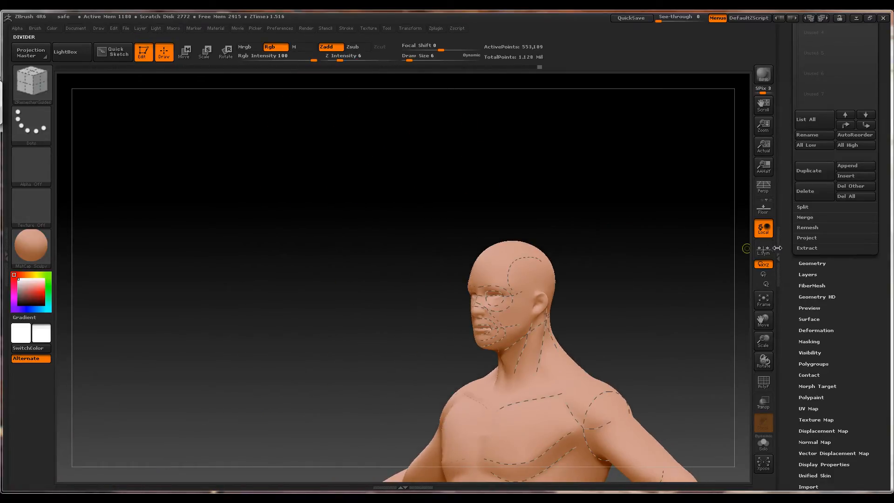
Turn on the polygon wireframe display and remesh the low-resolution body with ZRemesher at a target polygon count of 5
left_click_drag(790, 261, 801, 139)
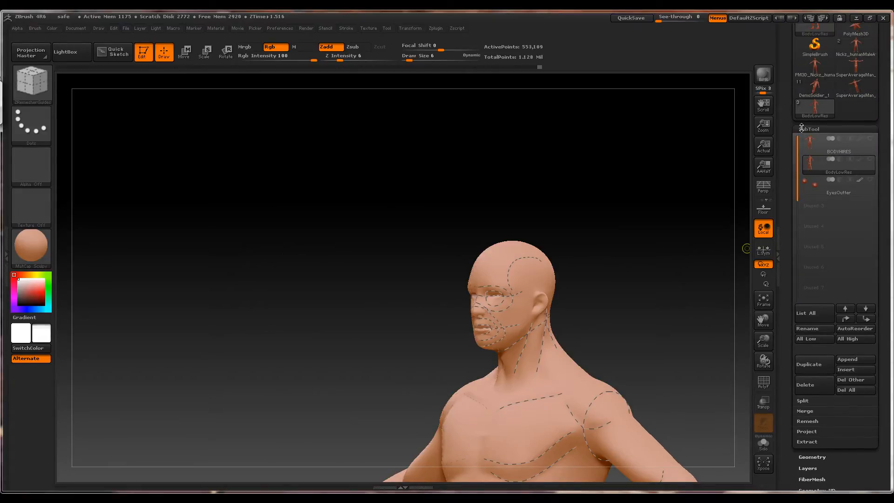
left_click(808, 128)
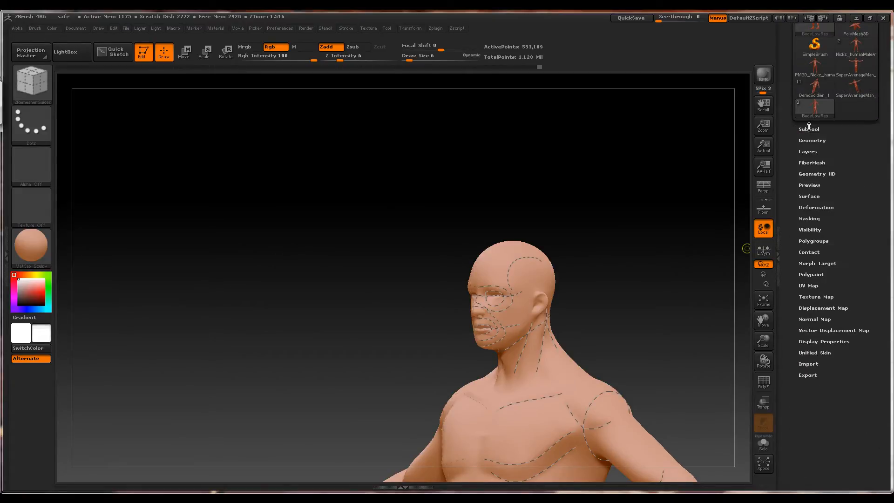
left_click(810, 140)
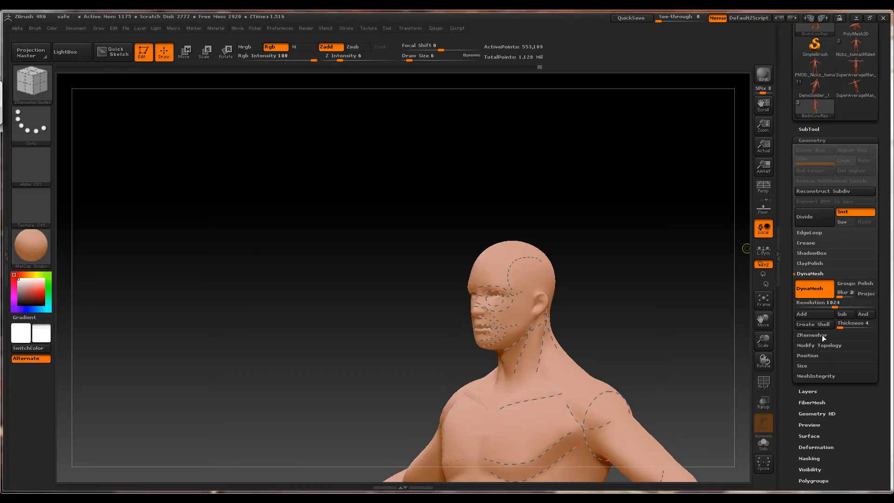
left_click(809, 273)
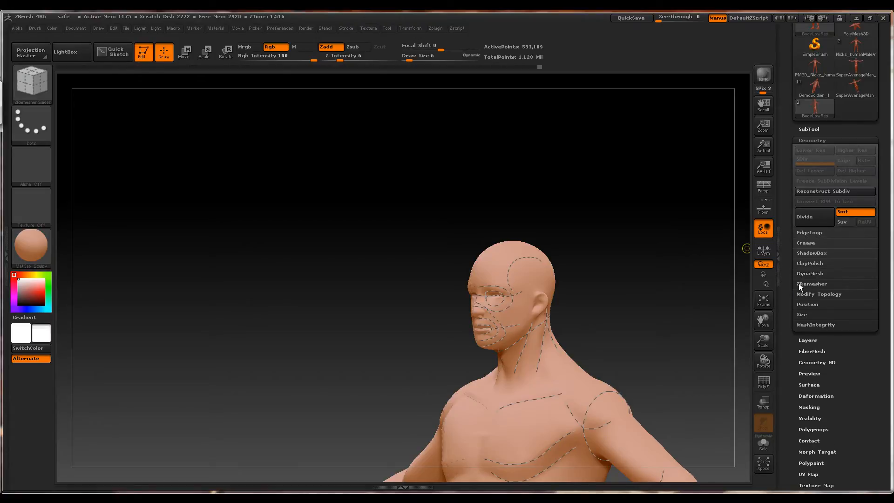
left_click(811, 286)
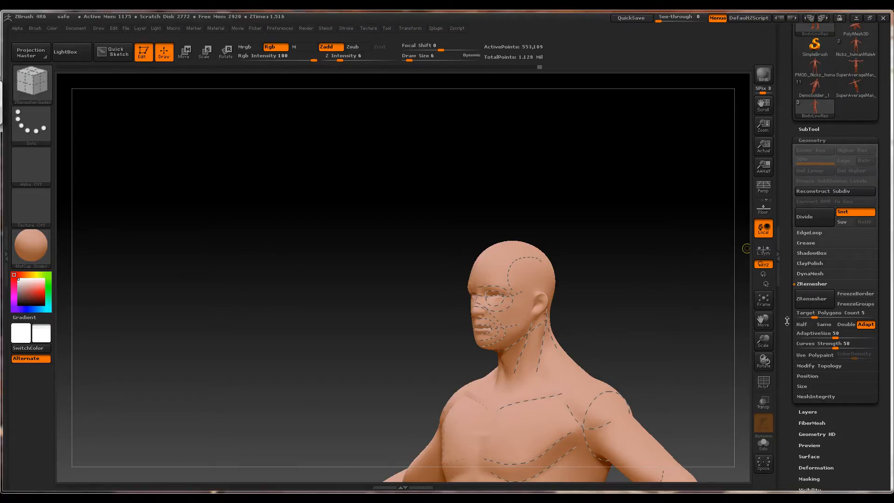
left_click_drag(787, 333, 789, 311)
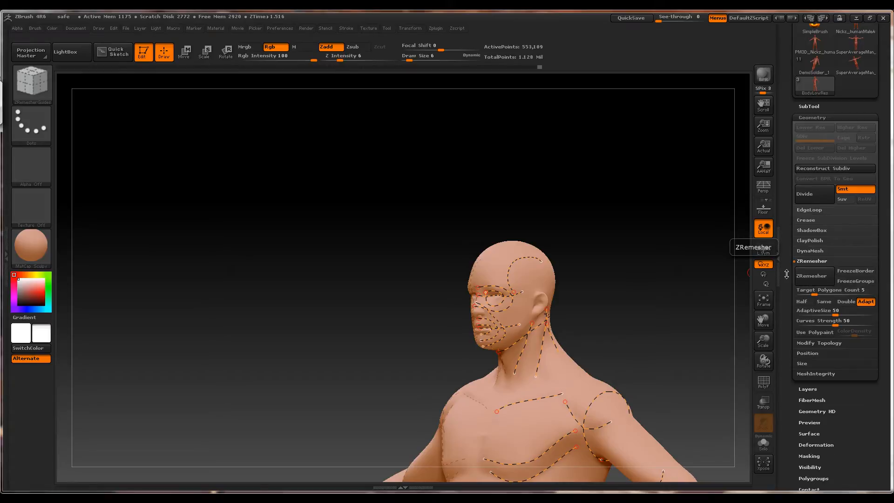
left_click(808, 291)
left_click_drag(578, 278, 362, 183)
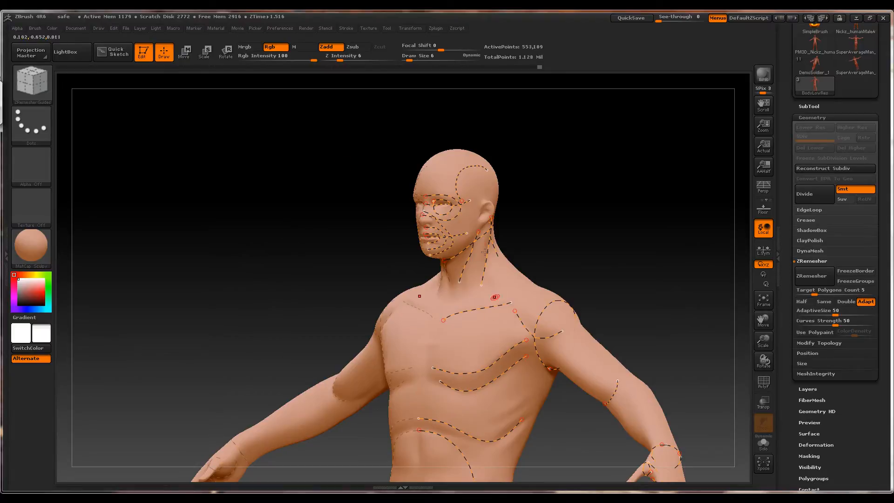
left_click(808, 107)
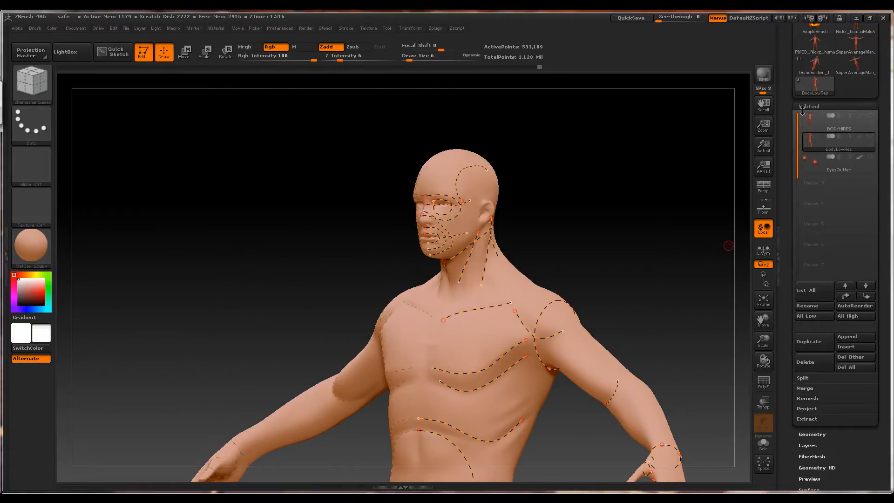
left_click(802, 110)
left_click_drag(618, 163, 621, 164)
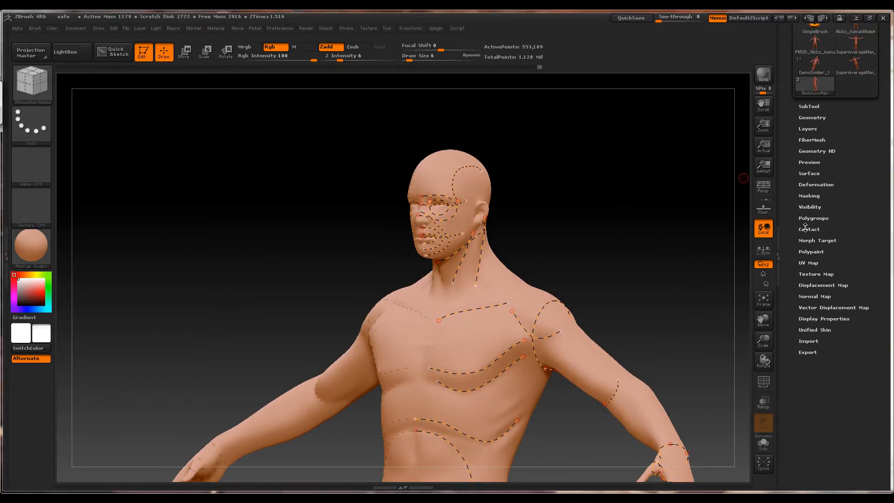
left_click(806, 118)
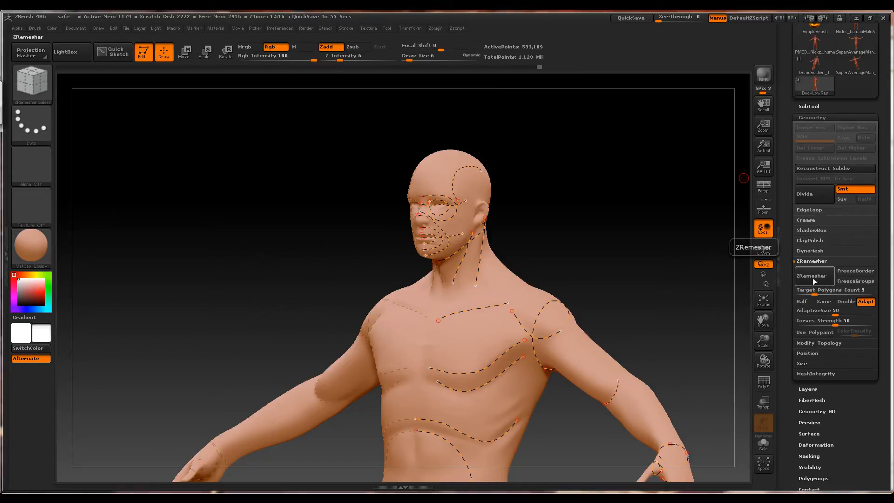
left_click(763, 383)
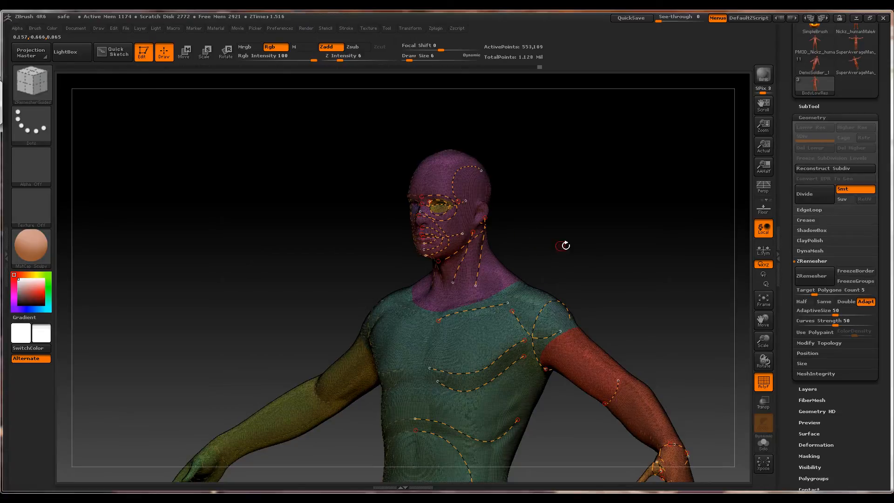
left_click_drag(565, 245, 567, 197)
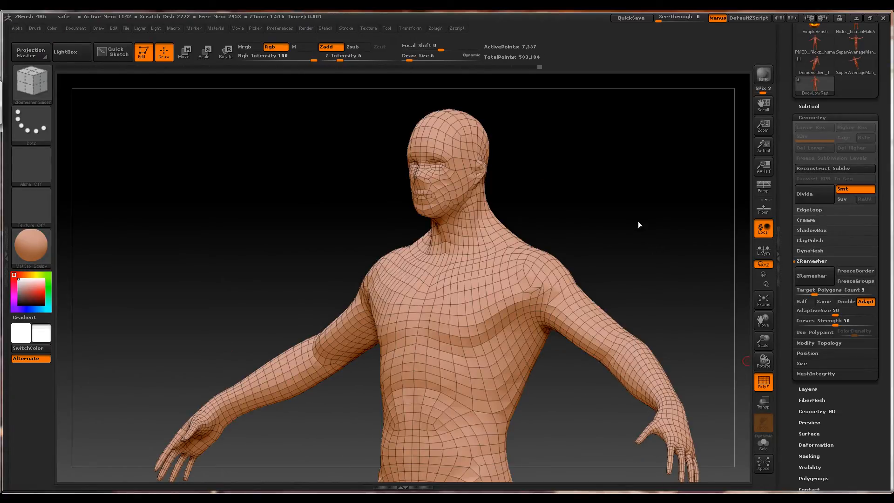
Examine the remeshed polygon flow around the eyes, nose, mouth and ears from the front and both sides
left_click_drag(638, 225, 628, 105)
mouse_move(554, 356)
left_mouse_down("alt")
mouse_move(571, 176)
mouse_move(565, 457)
mouse_move(578, 482)
left_mouse_up("alt")
right_click_drag(513, 181, 553, 222, "ctrl")
left_click_drag(519, 195, 640, 379, "alt")
mouse_move(619, 312)
left_mouse_down()
mouse_move(563, 287)
mouse_move(470, 284)
left_mouse_up()
right_click_drag(426, 268, 461, 337, "ctrl")
left_click_drag(304, 174, 491, 449, "alt")
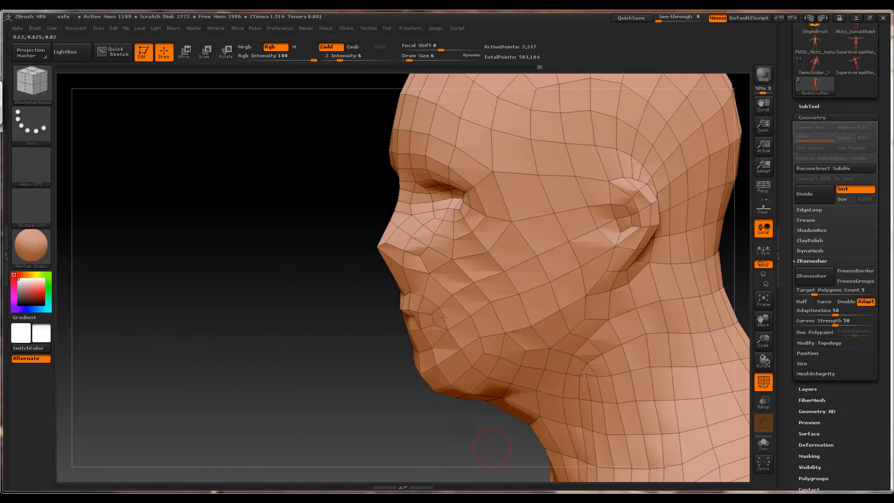
left_click_drag(259, 291, 619, 292)
left_click_drag(629, 327, 363, 321)
right_click_drag(567, 239, 475, 231, "alt")
right_click_drag(384, 344, 362, 322, "ctrl")
Examine the remeshed topology of the hand, forearm, elbow and shoulder
left_click_drag(321, 241, 652, 252)
right_click_drag(560, 309, 546, 275, "ctrl")
right_click_drag(605, 271, 592, 181, "alt")
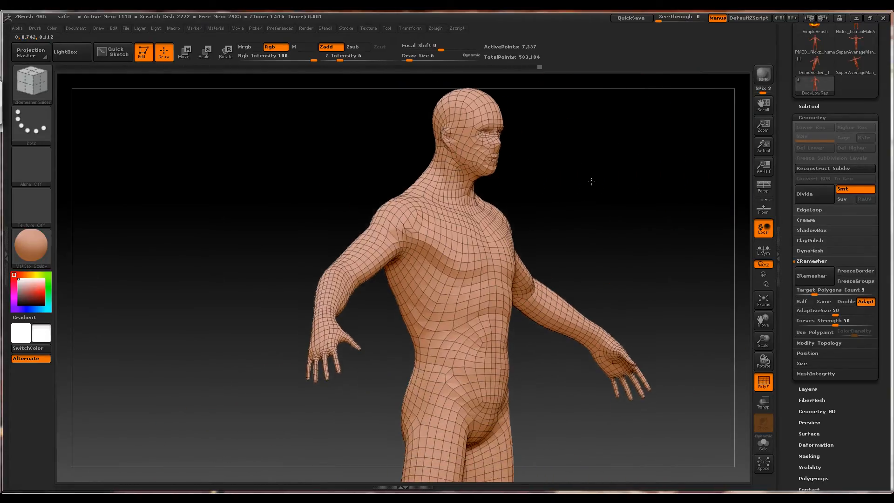
left_click_drag(591, 182, 459, 219)
right_click_drag(577, 219, 613, 266, "ctrl")
right_click_drag(613, 266, 433, 201, "alt")
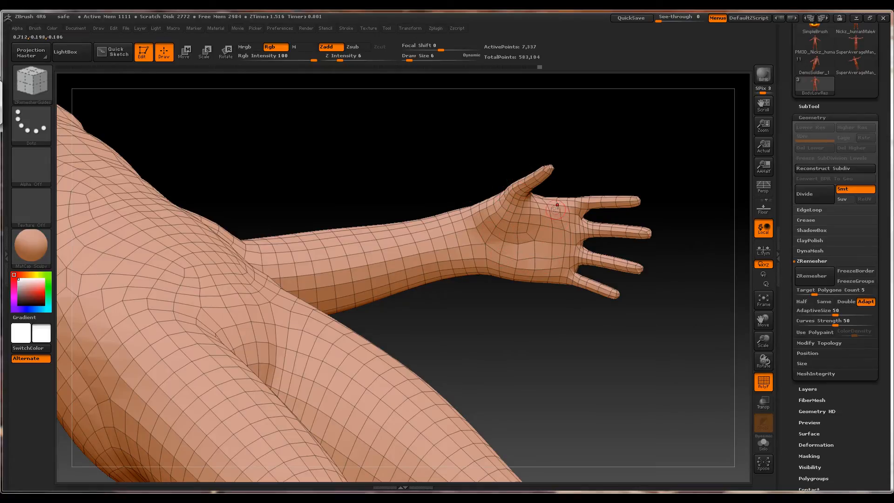
left_click_drag(415, 126, 401, 212)
left_click_drag(303, 258, 605, 176, "alt")
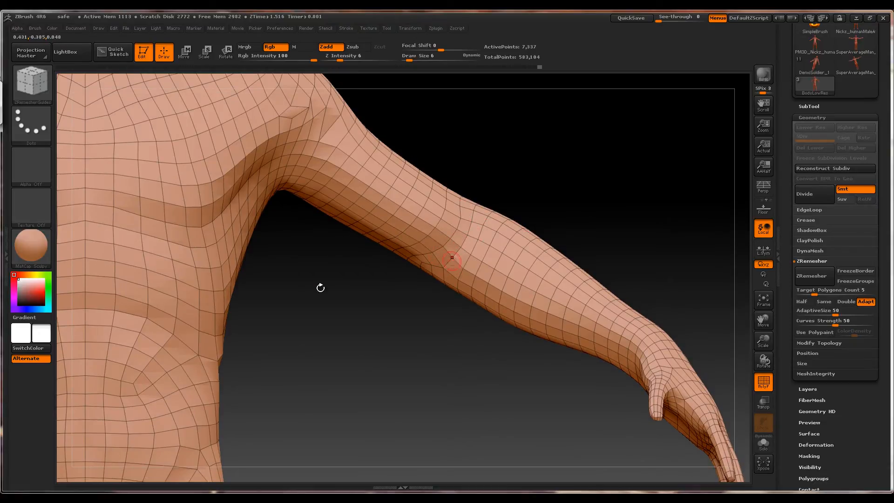
left_click_drag(321, 296, 390, 393, "alt")
left_click_drag(391, 393, 324, 373)
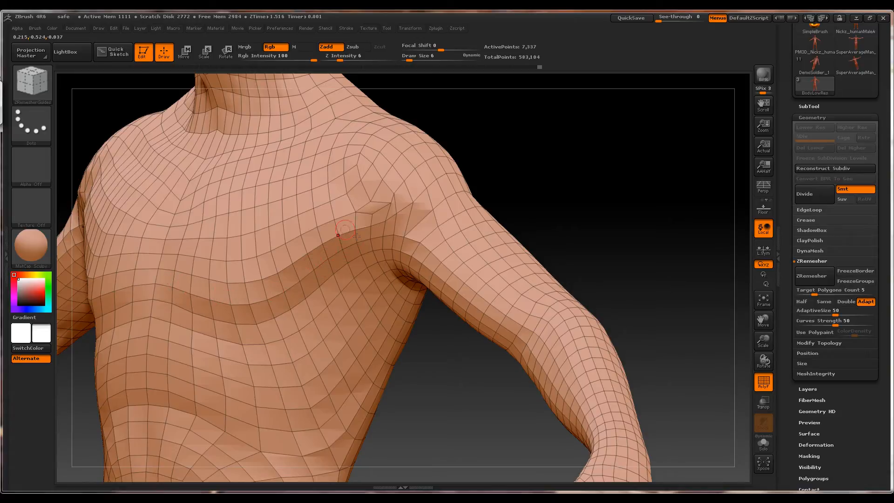
Examine the remeshed topology of the abdomen, hips, buttocks, legs and feet
left_click_drag(409, 431, 583, 218, "alt")
left_click_drag(615, 275, 615, 238, "alt")
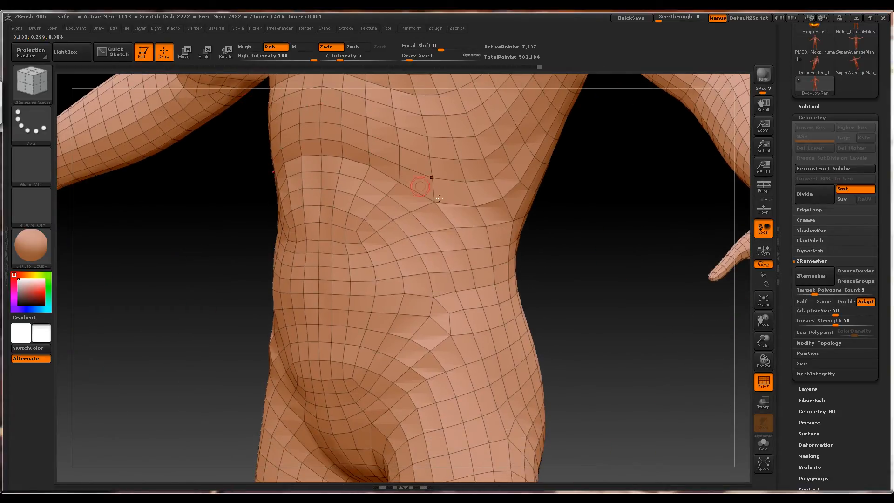
right_click_drag(515, 260, 601, 228, "ctrl")
mouse_move(603, 228)
left_mouse_down()
mouse_move(420, 233)
mouse_move(433, 258)
mouse_move(481, 288)
left_mouse_up()
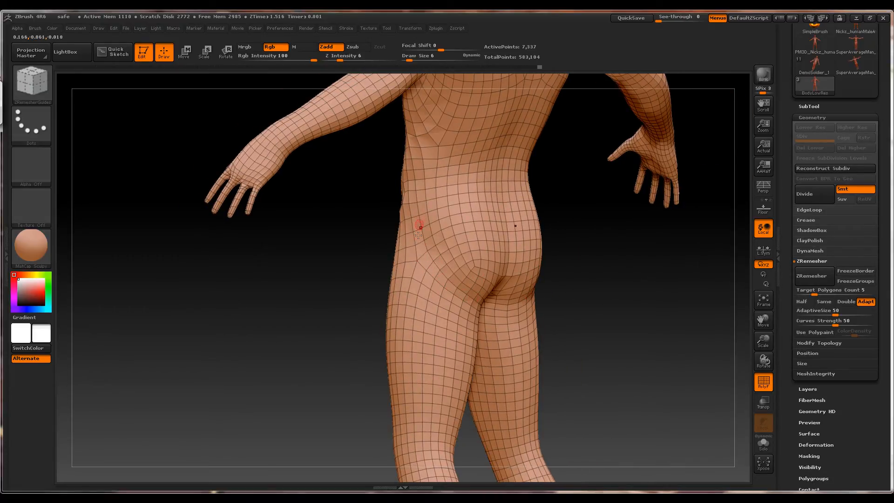
left_click_drag(639, 310, 539, 333, "alt")
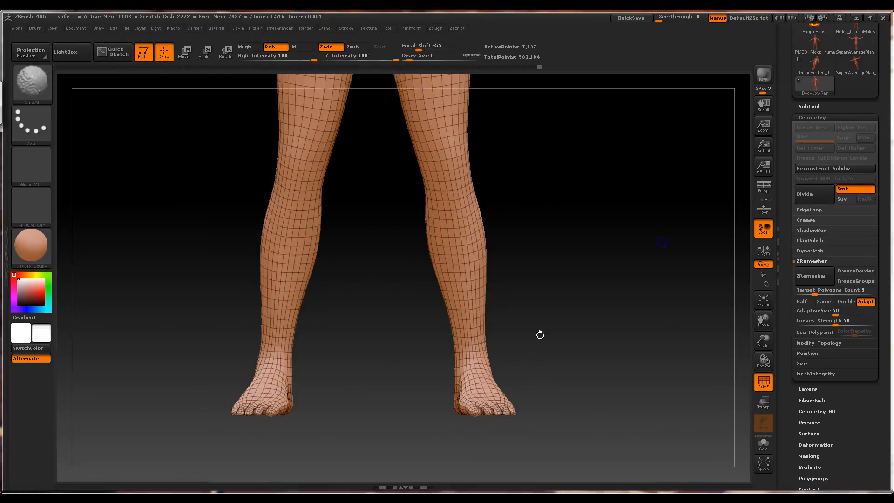
mouse_move(562, 238)
left_mouse_down("alt")
mouse_move(590, 379)
mouse_move(593, 461)
left_mouse_up("alt")
left_click_drag(540, 224, 557, 417, "alt")
left_click_drag(577, 367, 581, 461, "alt")
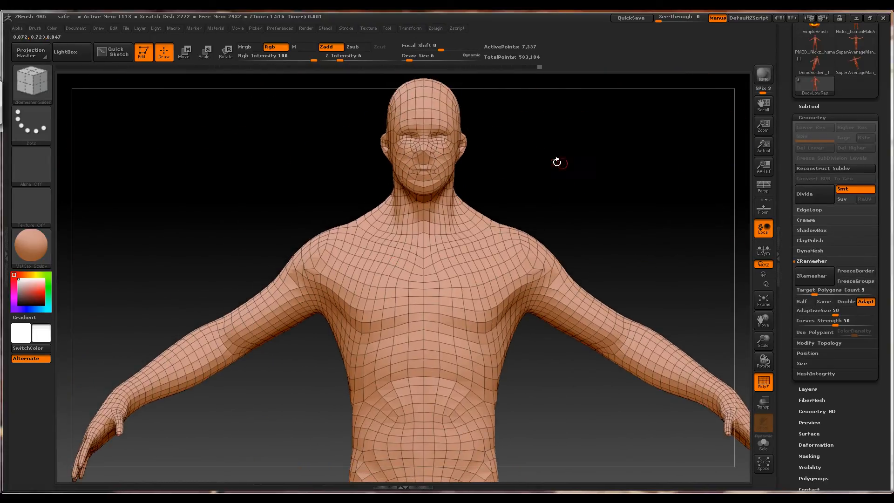
Examine the edge flow across the shoulders, chest, neck and head from the front and the side
left_click_drag(557, 162, 500, 167, "shift")
left_click_drag(318, 179, 330, 198, "alt")
right_click_drag(330, 198, 308, 224, "ctrl")
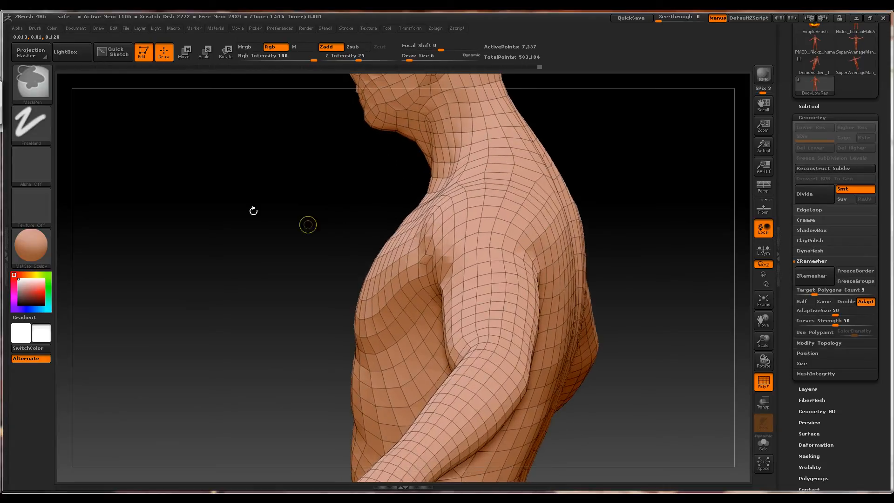
mouse_move(308, 224)
left_mouse_down()
mouse_move(271, 206)
mouse_move(306, 237)
left_mouse_up()
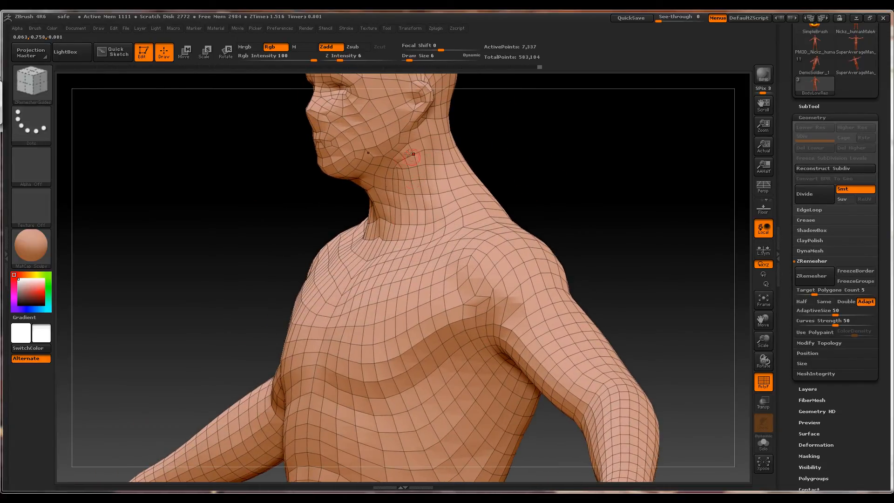
left_click_drag(518, 136, 540, 132)
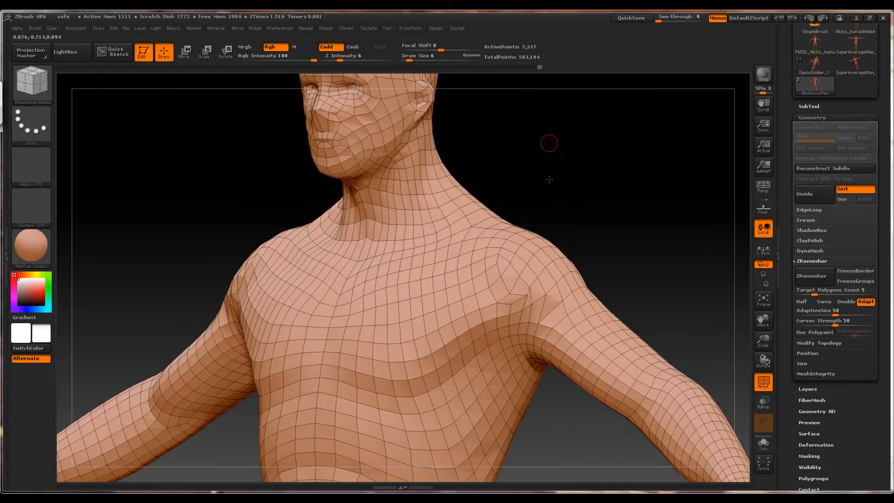
mouse_move(549, 180)
left_mouse_down("alt")
mouse_move(554, 193)
mouse_move(510, 197)
mouse_move(543, 193)
left_mouse_up("alt")
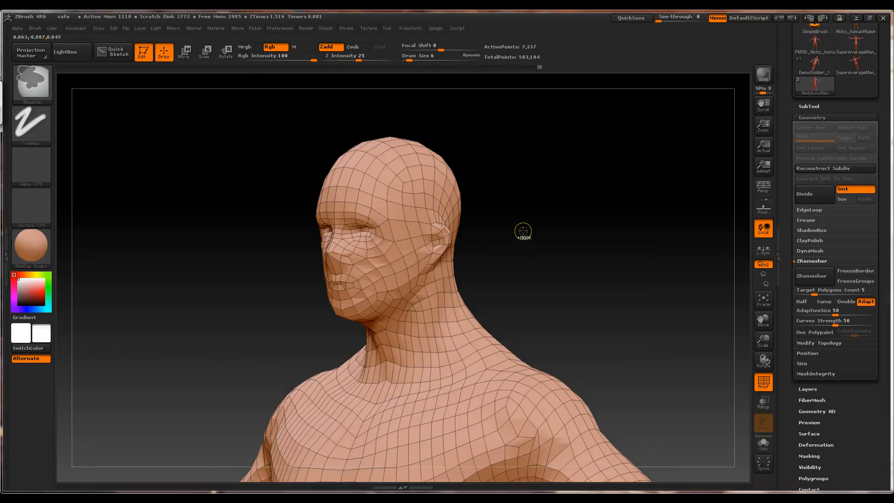
Undo the remesh to return to the dense body mesh with its guide curves
key("ctrl+z")
key("ctrl+z")
key("ctrl+z")
key("ctrl+z")
key("ctrl+z")
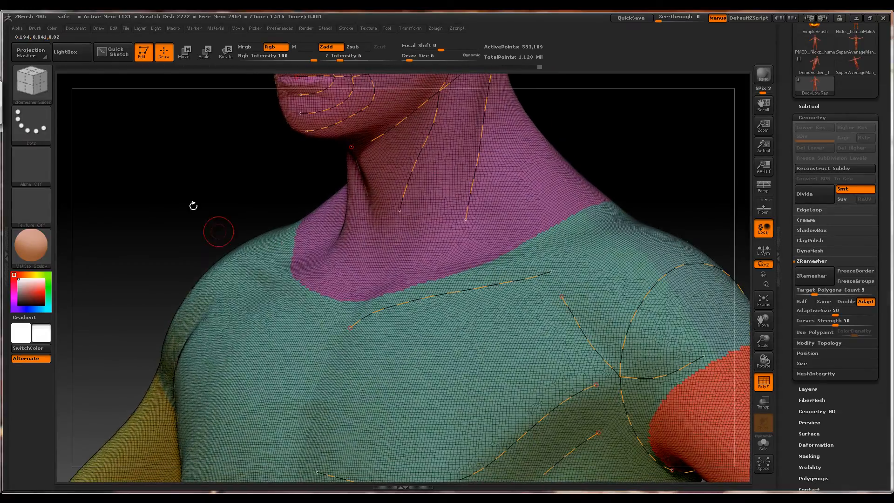
Set the brush draw size to 2 and draw guides along the side of the nose bridge and around the nostril wing
left_click_drag(292, 356, 196, 158, "alt")
left_click_drag(140, 121, 165, 261, "alt")
left_click_drag(166, 186, 219, 316, "alt")
left_click_drag(442, 226, 652, 317)
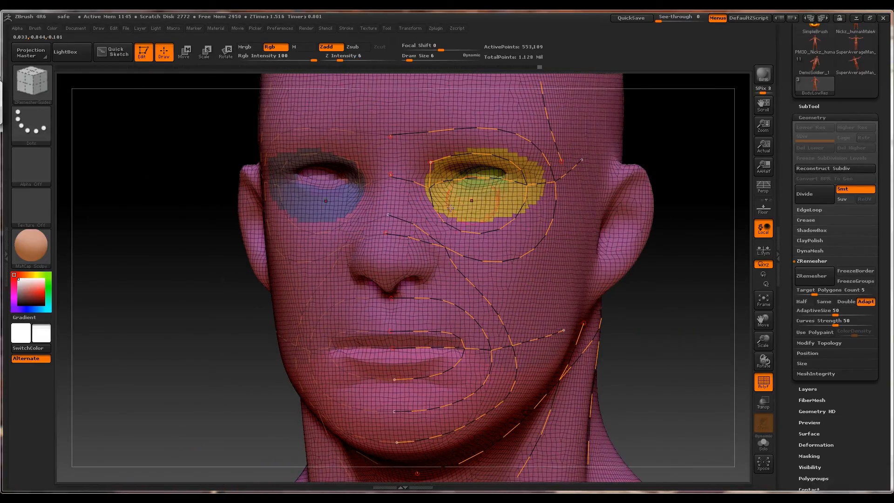
key("space")
left_click_drag(395, 256, 385, 257)
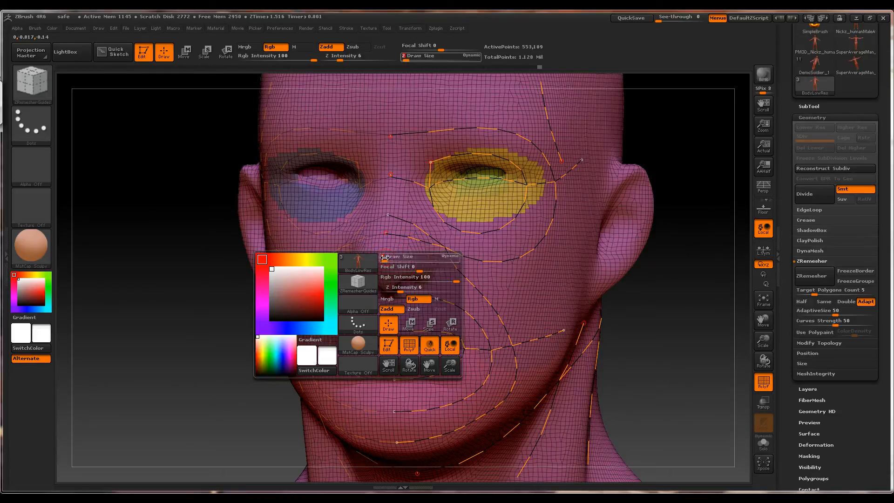
left_click_drag(654, 284, 294, 254)
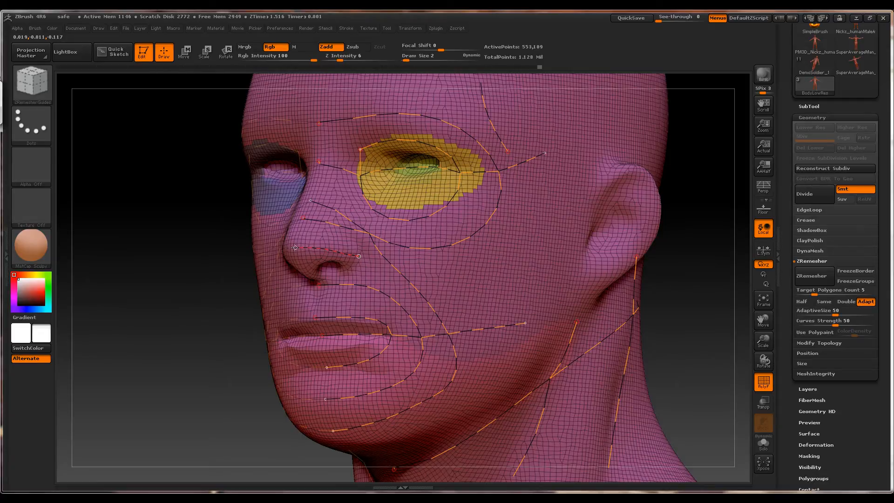
mouse_move(212, 337)
left_mouse_down()
mouse_move(300, 337)
mouse_move(212, 338)
left_mouse_up()
left_click_drag(320, 282, 336, 278)
left_click_drag(342, 151, 341, 152)
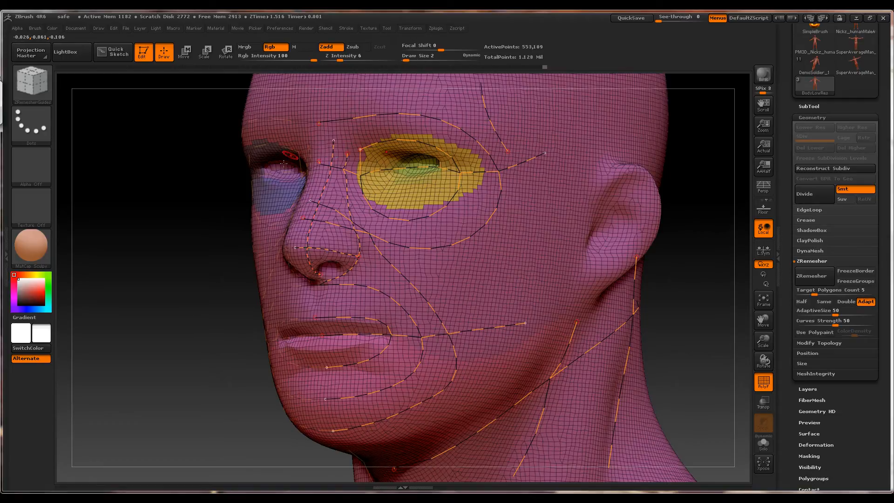
Draw a small guide loop around the nostril opening on the underside of the nose
left_click_drag(212, 192, 208, 166)
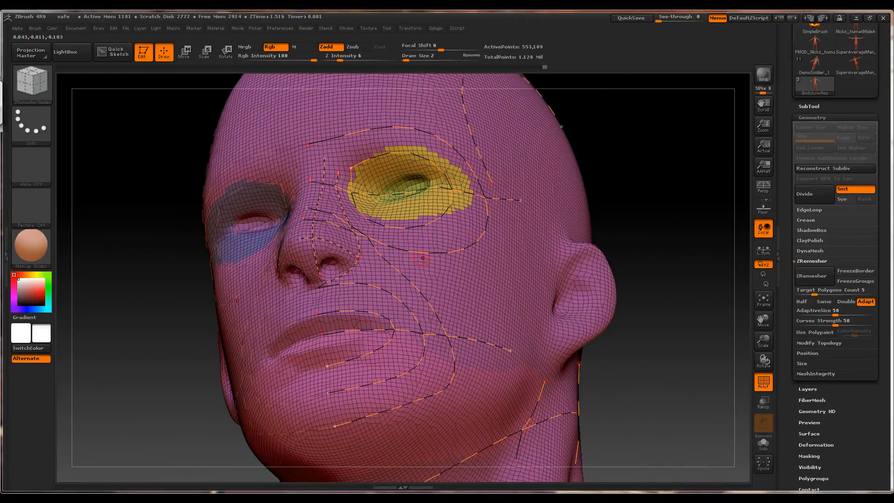
left_click_drag(345, 274, 344, 260)
right_click_drag(325, 273, 189, 292, "ctrl")
left_click_drag(446, 286, 340, 298)
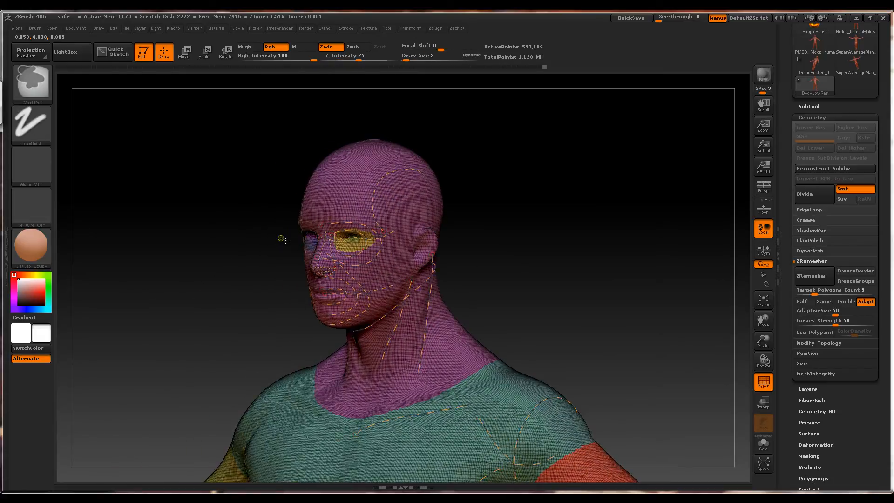
mouse_move(281, 239)
right_mouse_down("ctrl")
mouse_move(328, 237)
mouse_move(359, 265)
right_mouse_up("ctrl")
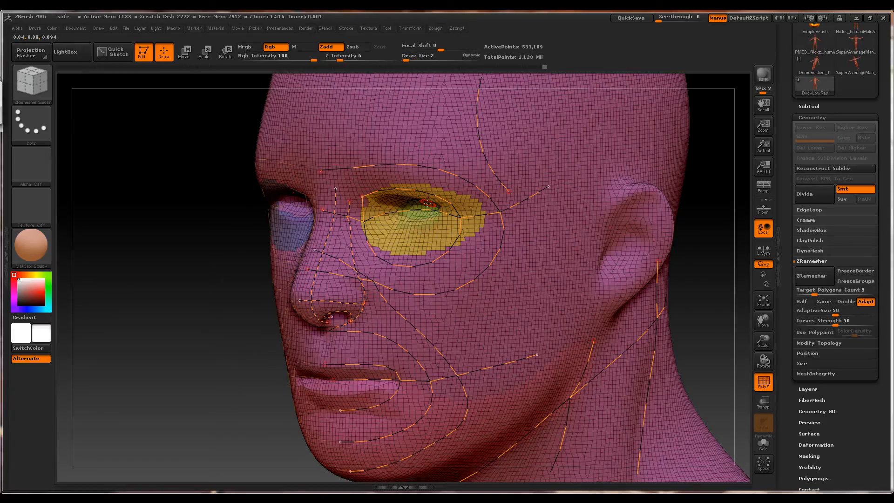
Draw a guide loop closely around the eyelid opening inside the eye socket region
left_click_drag(199, 373, 256, 356)
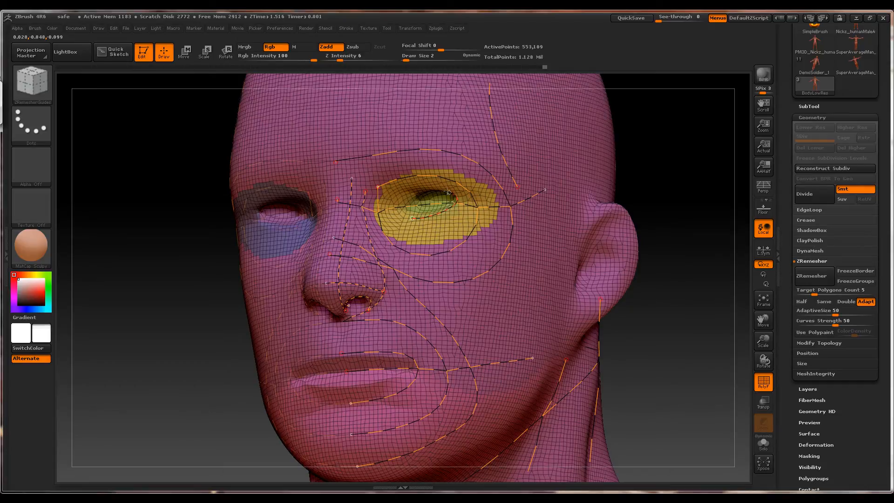
left_click_drag(412, 218, 413, 214)
Draw guides along the inner fold of the ear and around its outer rim down to the lobe
left_click_drag(738, 305, 629, 290)
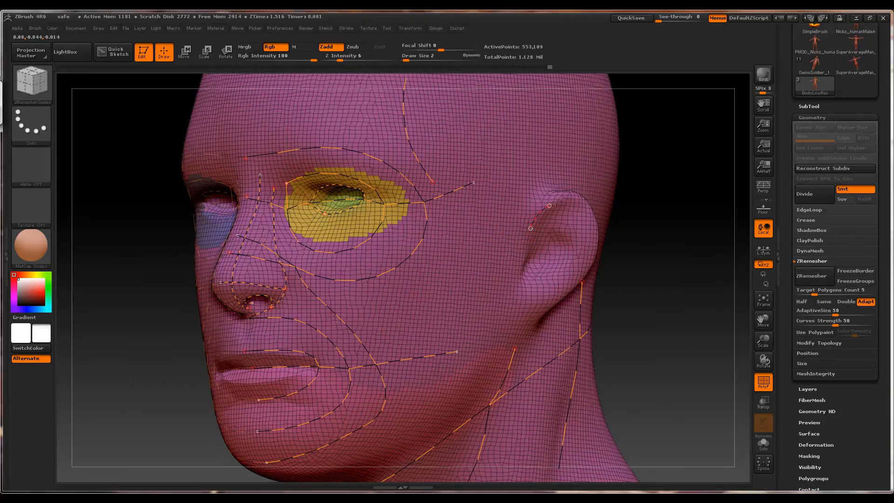
left_click_drag(692, 261, 650, 284)
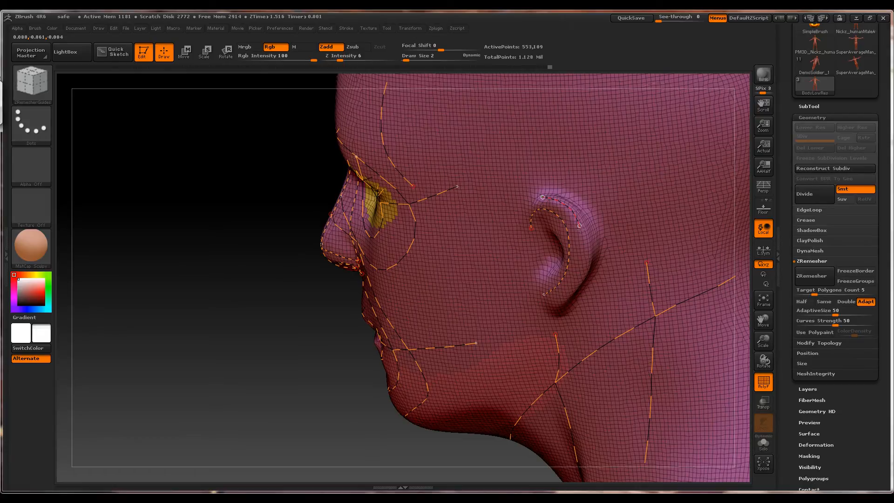
key("space")
left_click_drag(555, 307, 567, 281)
left_click_drag(385, 428, 353, 421)
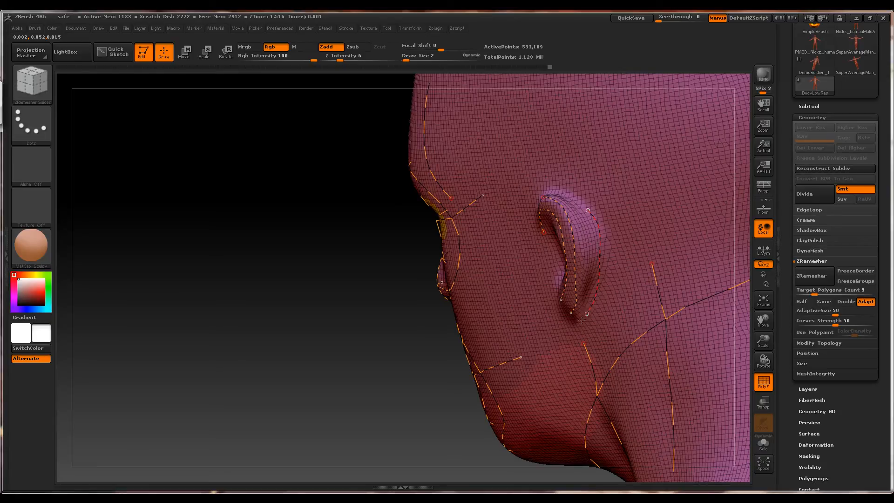
left_click_drag(345, 350, 419, 350)
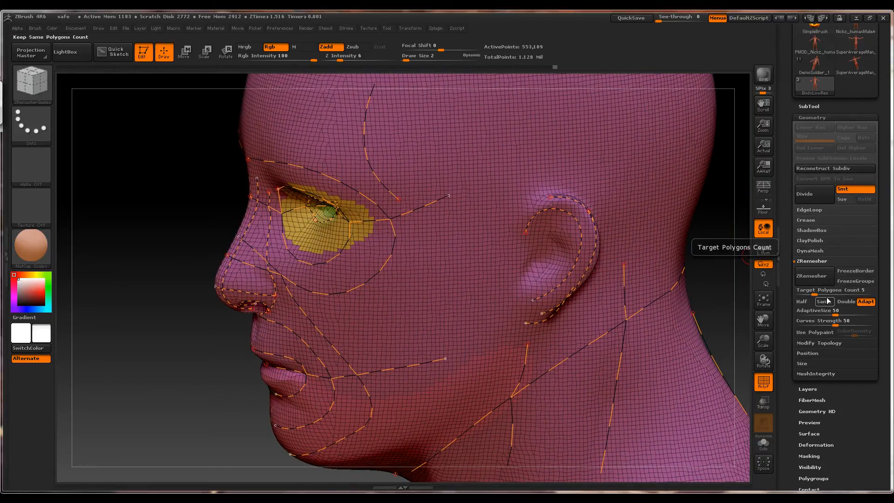
Draw a guide down the front edge of the ear to the lobe, closing the ring of ear guides
left_click_drag(705, 254, 719, 282)
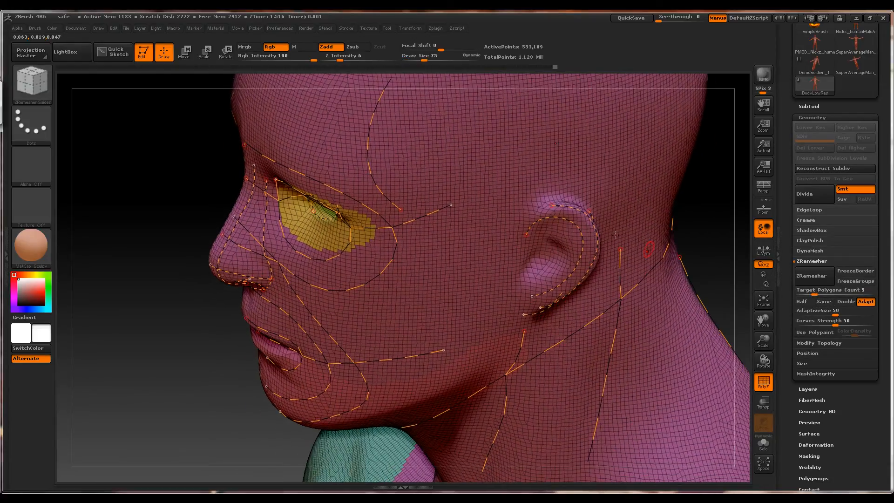
left_click_drag(714, 226, 704, 272)
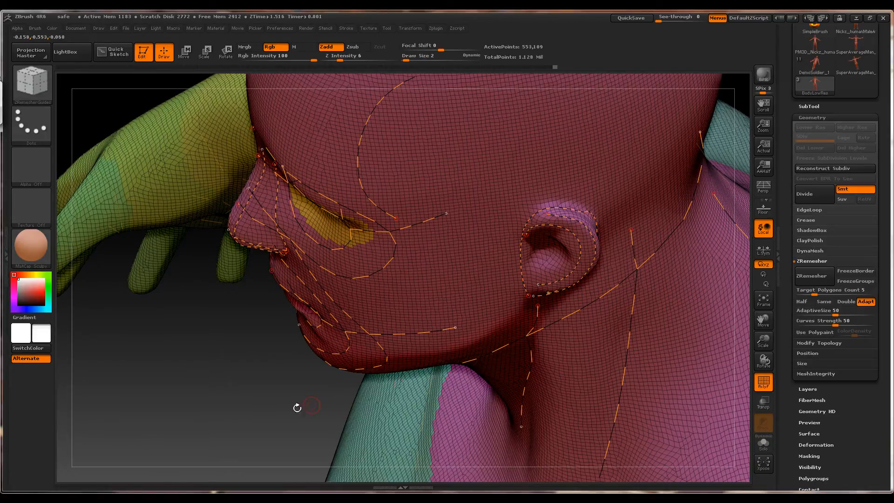
left_click_drag(297, 407, 277, 369)
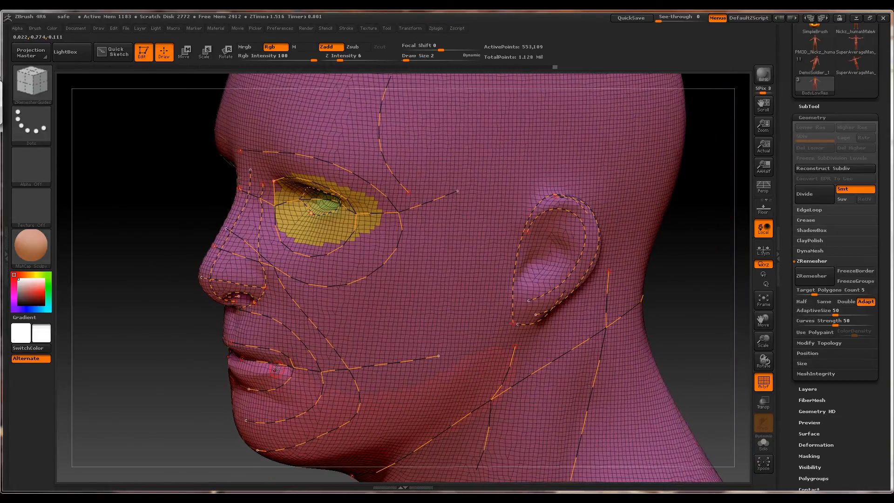
Set the target polygon count to 15 and remesh the body with ZRemesher using the new guides
right_click_drag(277, 369, 243, 295, "ctrl")
right_click_drag(157, 322, 216, 247, "alt")
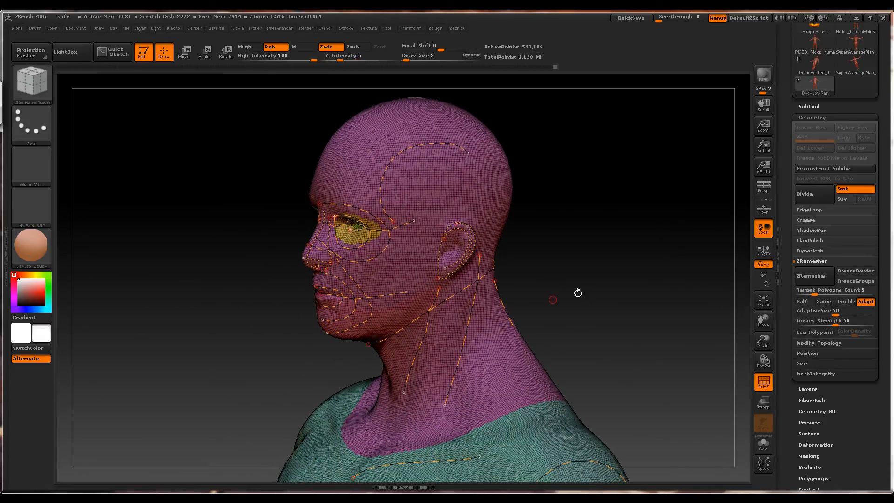
left_click_drag(578, 293, 606, 344)
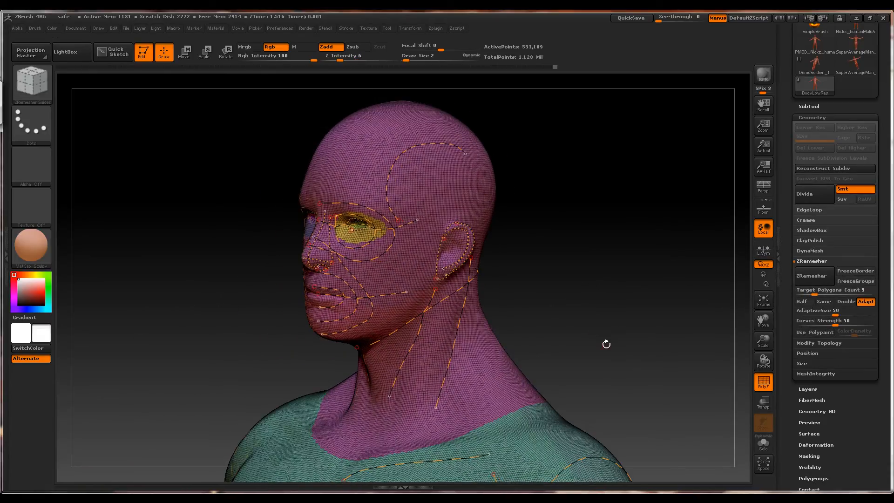
mouse_move(607, 343)
right_mouse_down("alt")
mouse_move(625, 285)
mouse_move(512, 189)
mouse_move(597, 311)
mouse_move(623, 317)
right_mouse_up("alt")
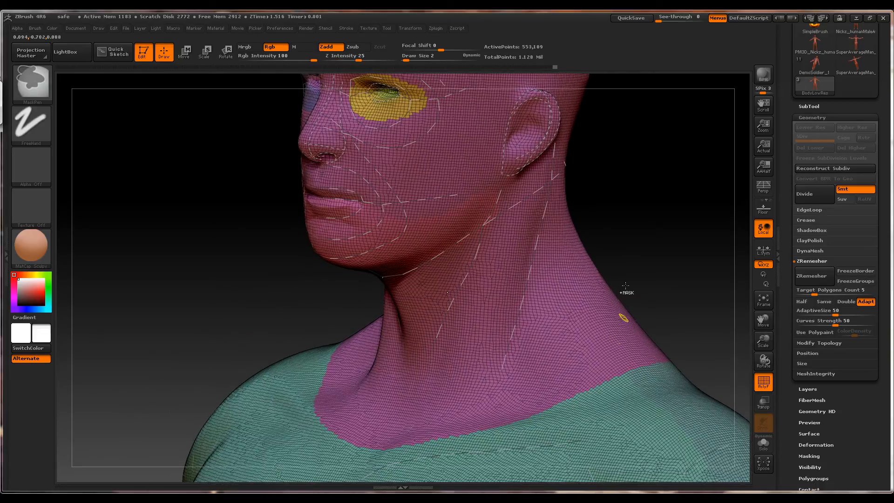
right_click_drag(624, 254, 582, 223)
mouse_move(818, 291)
left_mouse_down()
mouse_move(841, 294)
mouse_move(820, 296)
left_mouse_up()
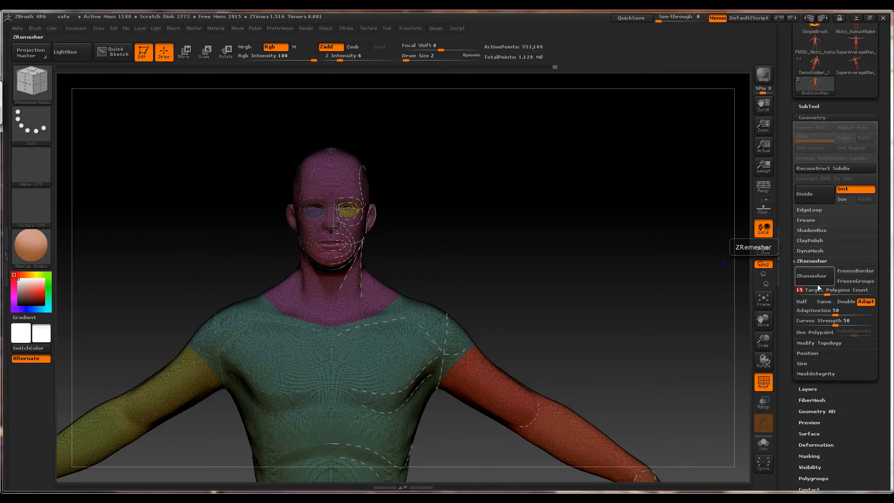
right_click_drag(489, 273, 433, 249)
mouse_move(433, 249)
right_mouse_down("ctrl")
mouse_move(511, 269)
mouse_move(609, 260)
mouse_move(653, 195)
right_mouse_up("ctrl")
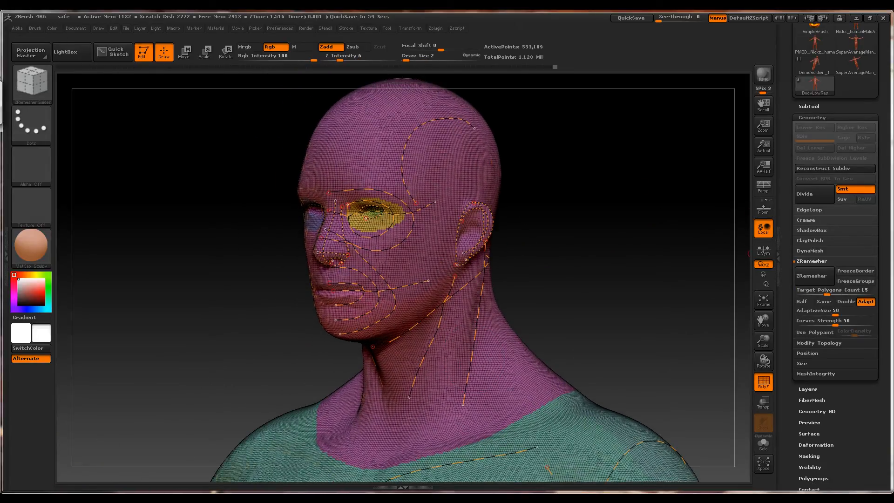
right_click_drag(665, 303, 535, 241, "ctrl")
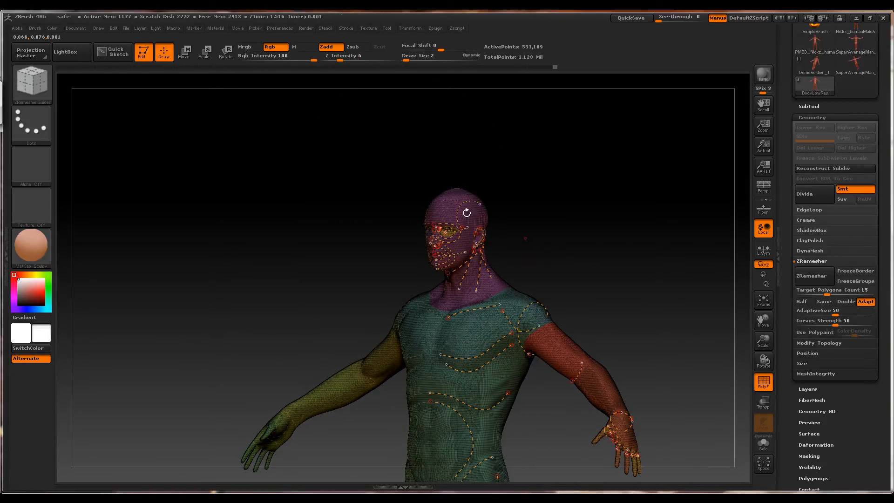
left_click(768, 380)
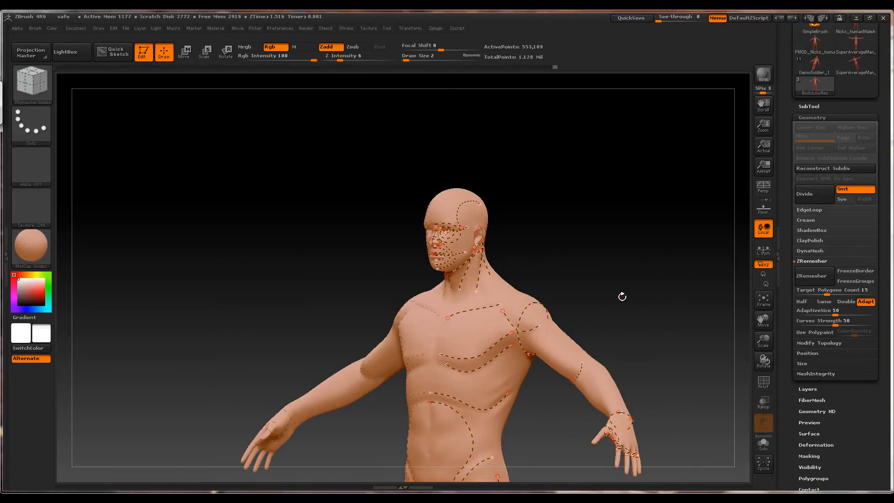
left_click(764, 382)
left_click(812, 276)
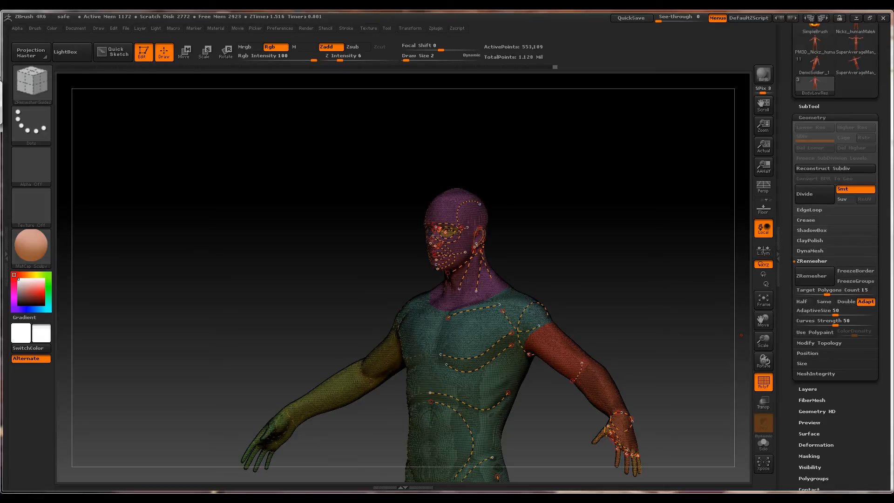
Examine the remeshed face, eyes, nose, mouth and upper body from the front and both sides
right_click_drag(505, 152, 530, 195)
right_click_drag(529, 194, 645, 284, "ctrl")
right_click_drag(404, 285, 281, 303)
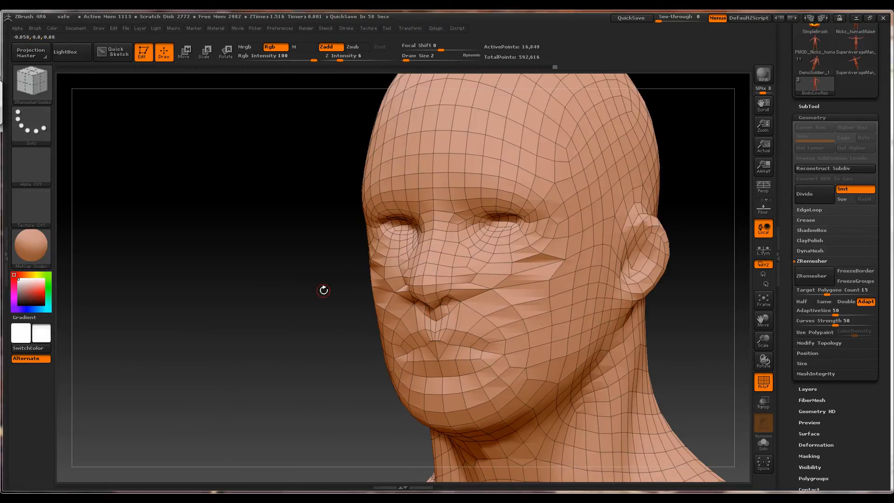
right_click_drag(224, 322, 246, 325)
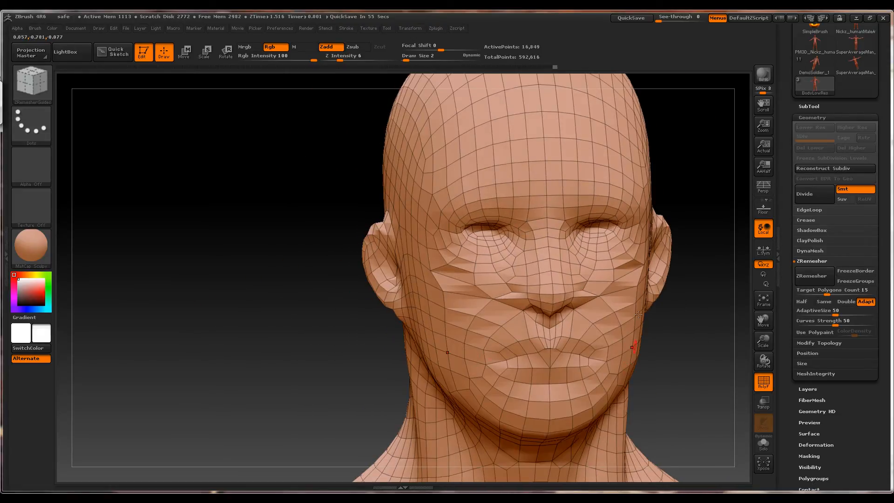
right_click_drag(215, 247, 228, 248)
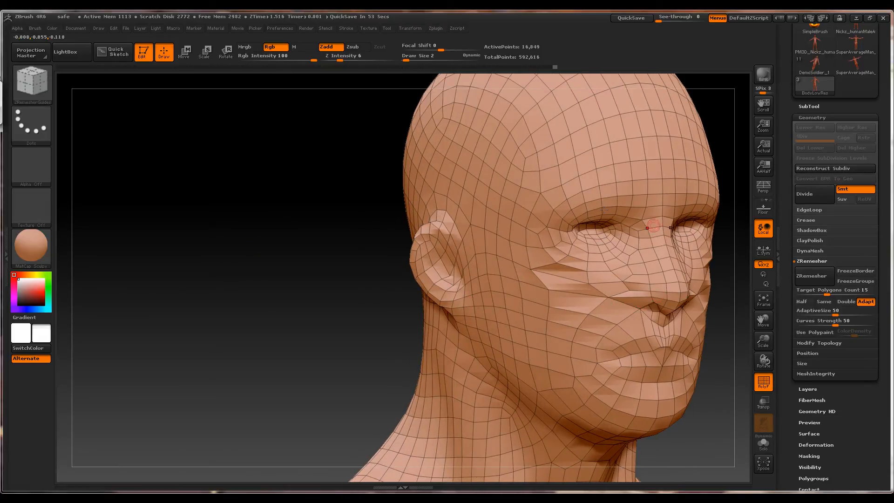
mouse_move(519, 242)
right_mouse_down("ctrl")
mouse_move(449, 189)
mouse_move(428, 190)
right_mouse_up("ctrl")
right_click_drag(428, 191, 278, 96, "alt")
right_click_drag(646, 204, 625, 200)
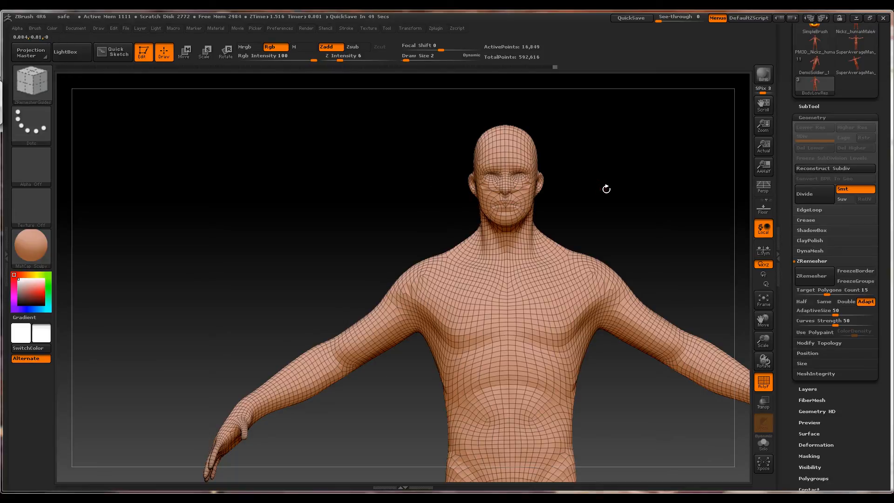
mouse_move(553, 156)
right_mouse_down("alt")
mouse_move(571, 222)
mouse_move(628, 280)
right_mouse_up("alt")
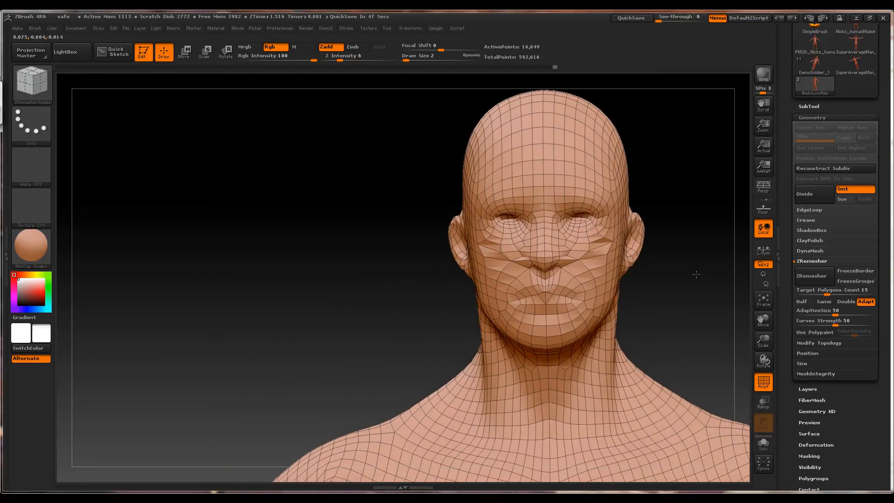
mouse_move(695, 273)
right_mouse_down()
mouse_move(678, 275)
mouse_move(693, 277)
right_mouse_up()
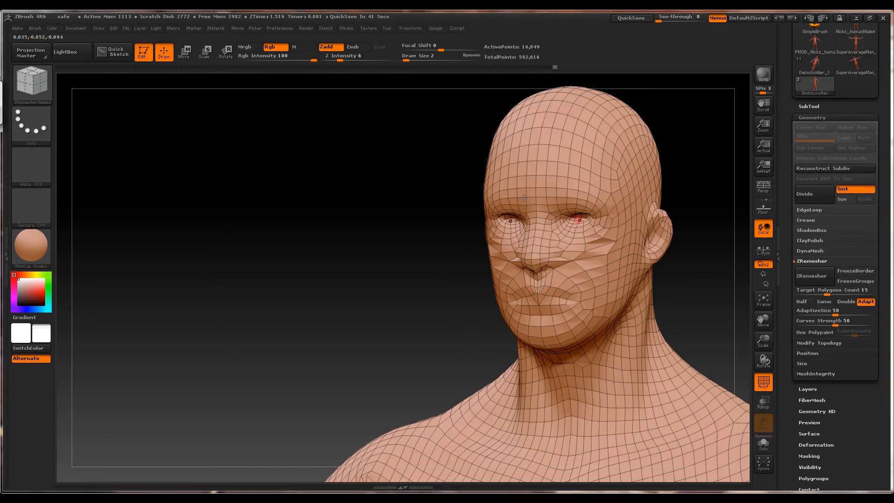
Remesh the body once more with ZRemesher at the same target polygon count of 15
right_click_drag(447, 340, 385, 276, "ctrl")
right_click_drag(474, 261, 455, 233, "alt")
mouse_move(456, 233)
right_mouse_down("ctrl")
mouse_move(433, 229)
mouse_move(505, 291)
right_mouse_up("ctrl")
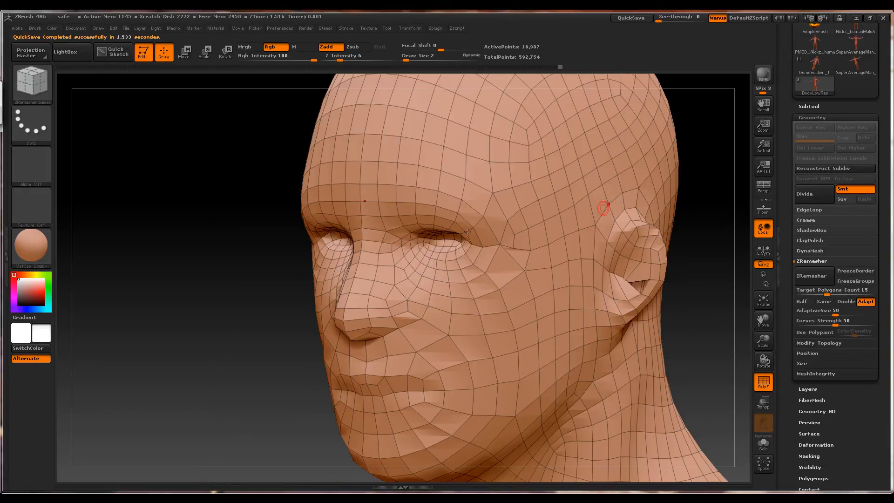
Examine the edge flow of the head in profile and three-quarter view, especially the inner ear and the nose
mouse_move(337, 247)
right_mouse_down()
mouse_move(307, 216)
mouse_move(351, 267)
mouse_move(214, 215)
mouse_move(218, 228)
mouse_move(575, 198)
mouse_move(724, 199)
right_mouse_up()
right_click_drag(520, 199, 375, 292, "ctrl")
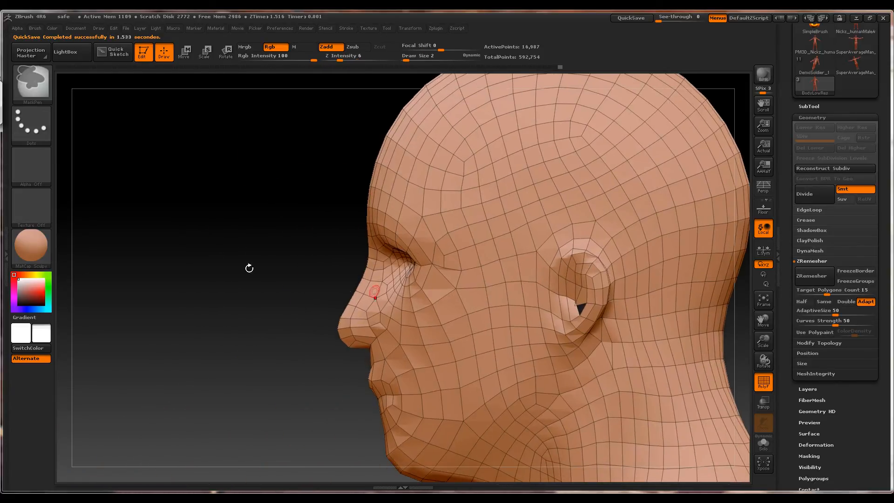
right_click_drag(250, 268, 551, 298)
right_click_drag(485, 266, 768, 224, "alt")
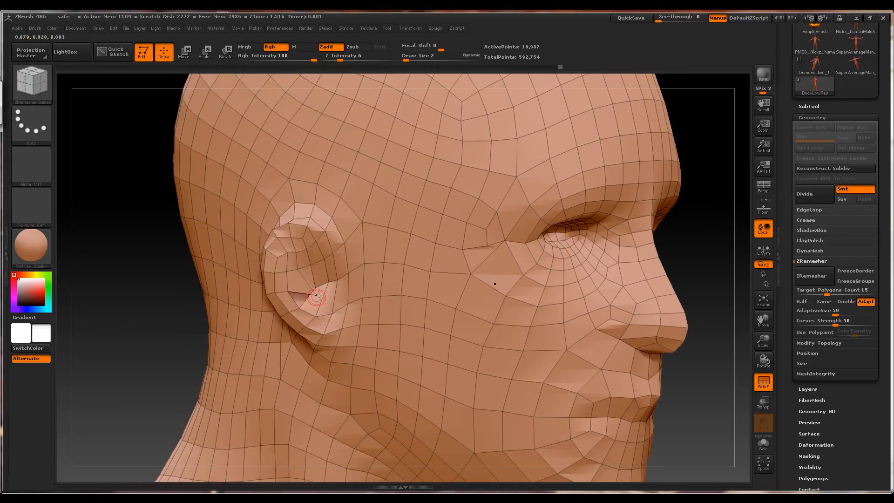
left_click_drag(123, 276, 146, 288)
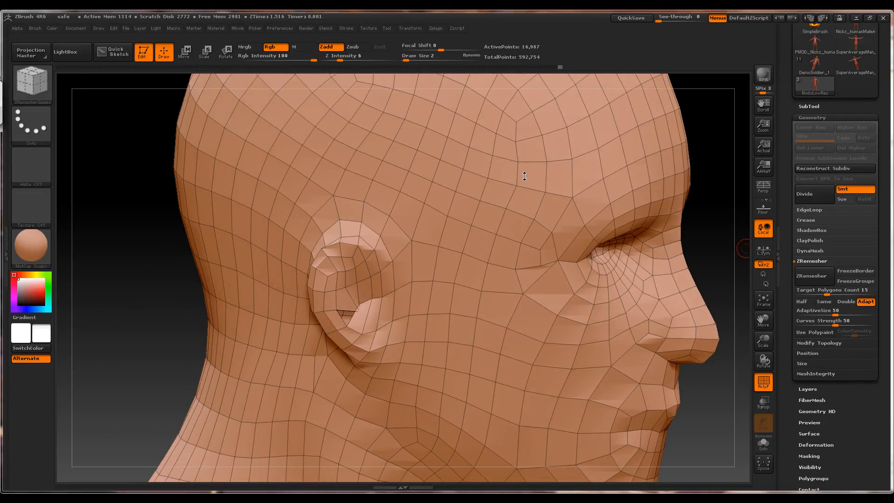
left_click_drag(125, 251, 96, 255)
left_click_drag(291, 316, 314, 340)
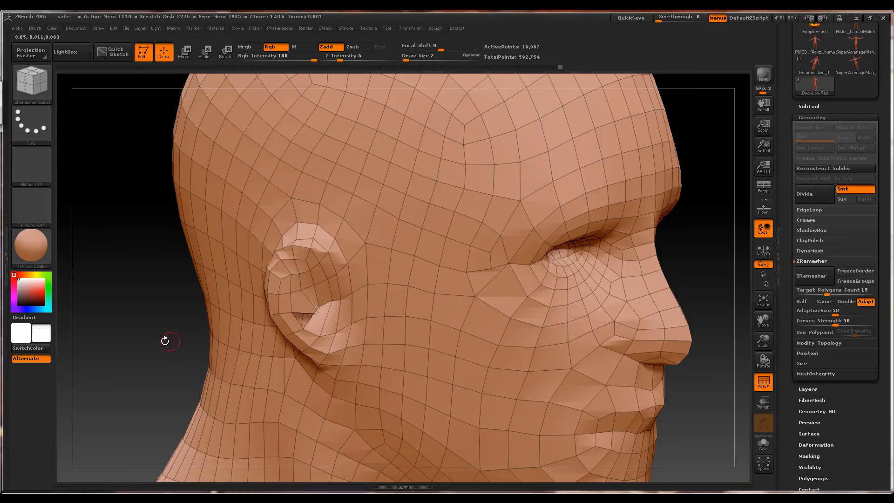
left_click_drag(115, 316, 232, 309)
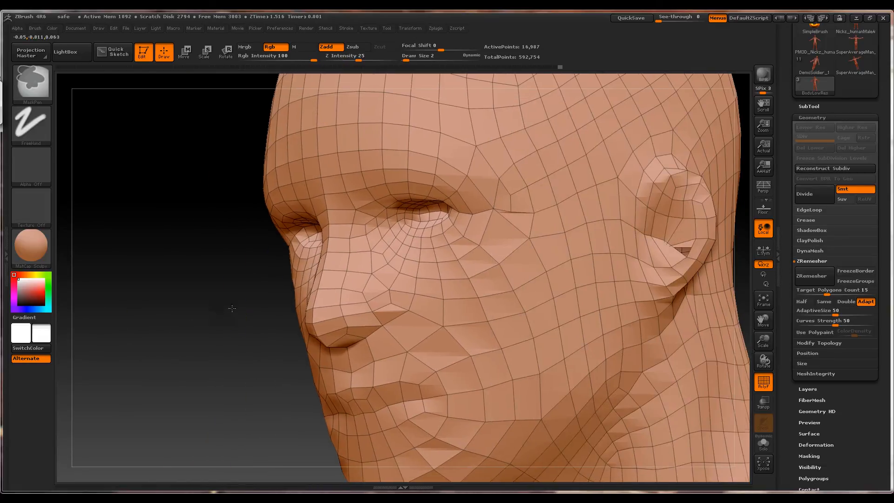
right_click_drag(232, 310, 275, 306, "ctrl")
left_click_drag(275, 306, 371, 252)
Examine the edge flow of the whole body, covering the torso, arms, hips, legs and head
left_click_drag(550, 428, 552, 166, "alt")
mouse_move(642, 348)
left_mouse_down()
mouse_move(532, 349)
mouse_move(637, 340)
left_mouse_up()
left_click_drag(517, 245, 505, 311, "alt")
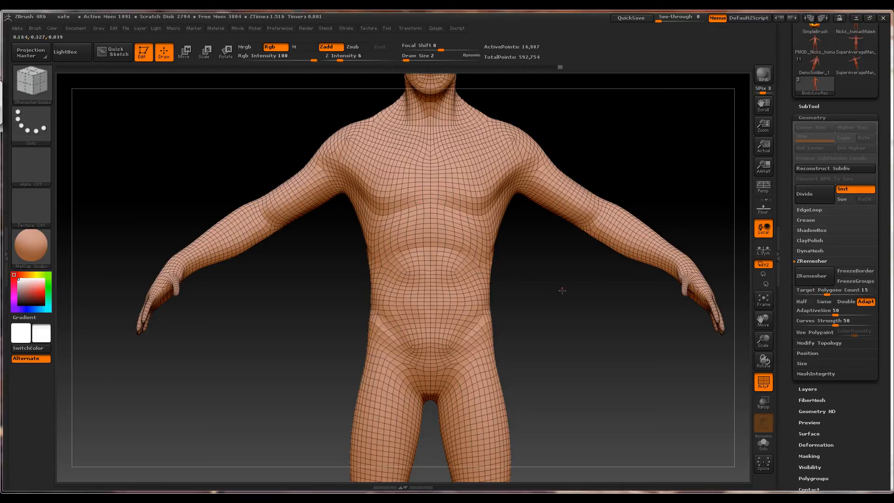
mouse_move(562, 290)
left_mouse_down()
mouse_move(545, 294)
mouse_move(563, 291)
left_mouse_up()
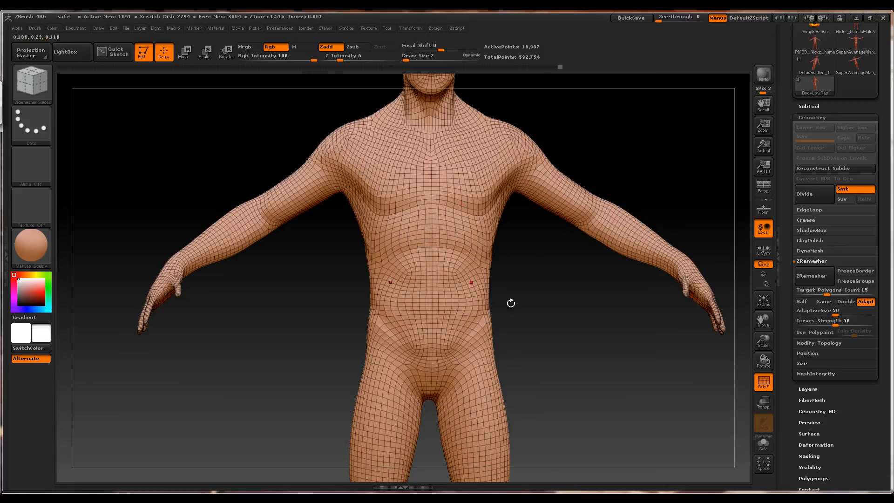
left_click_drag(618, 84, 628, 235, "alt")
left_click_drag(674, 160, 586, 167)
left_click_drag(460, 473, 435, 267, "alt")
left_click_drag(397, 313, 486, 316)
left_click_drag(603, 470, 606, 220, "alt")
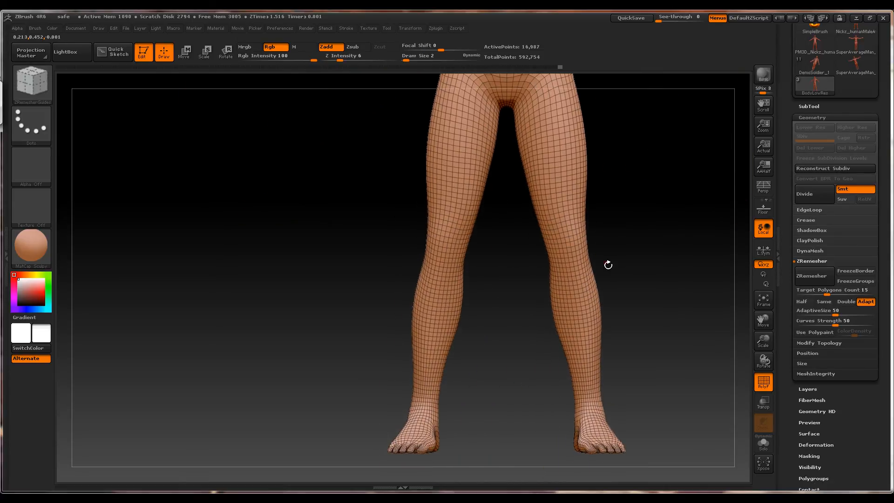
left_click_drag(608, 263, 589, 199, "alt")
left_click_drag(662, 193, 603, 329, "alt")
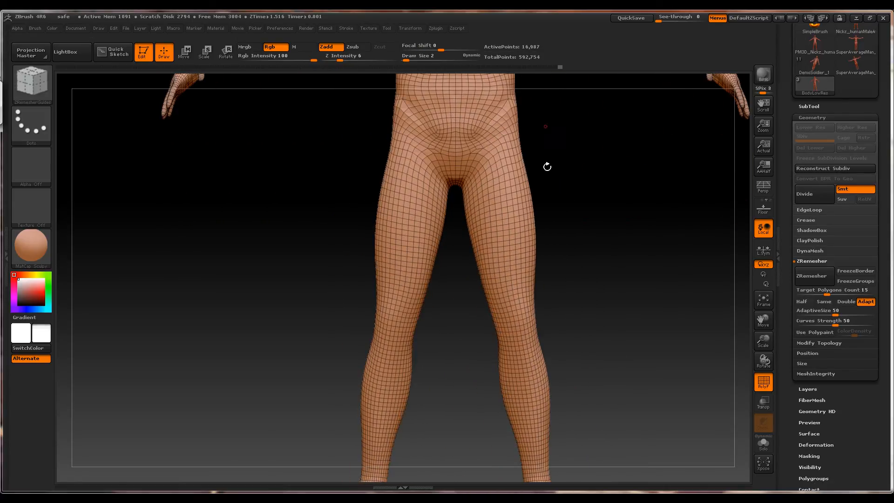
left_click_drag(547, 166, 531, 415, "alt")
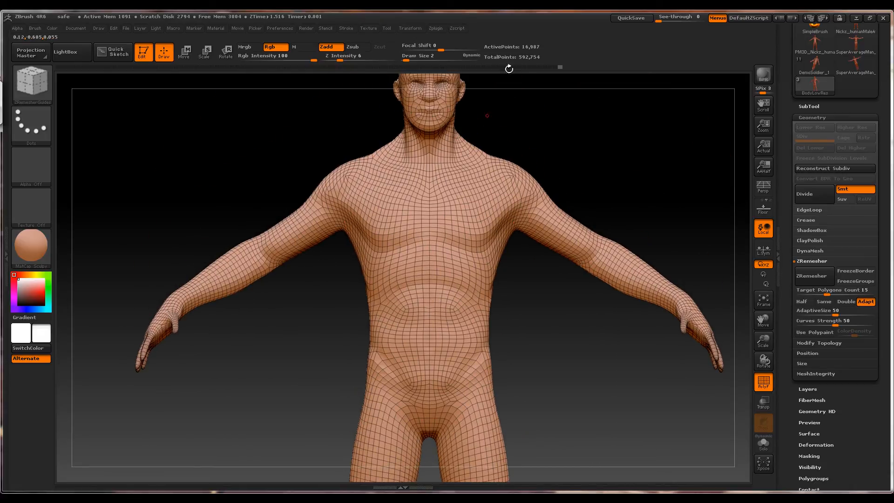
left_click_drag(517, 252, 554, 375, "alt")
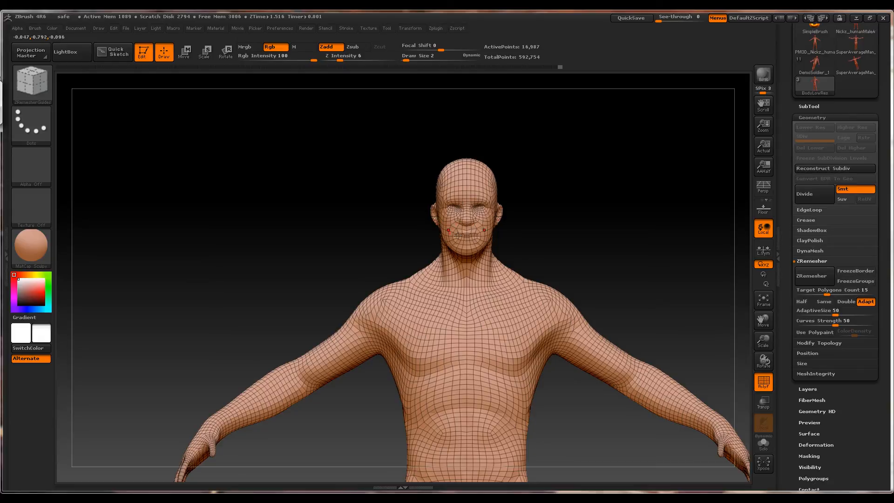
left_click_drag(540, 231, 520, 254)
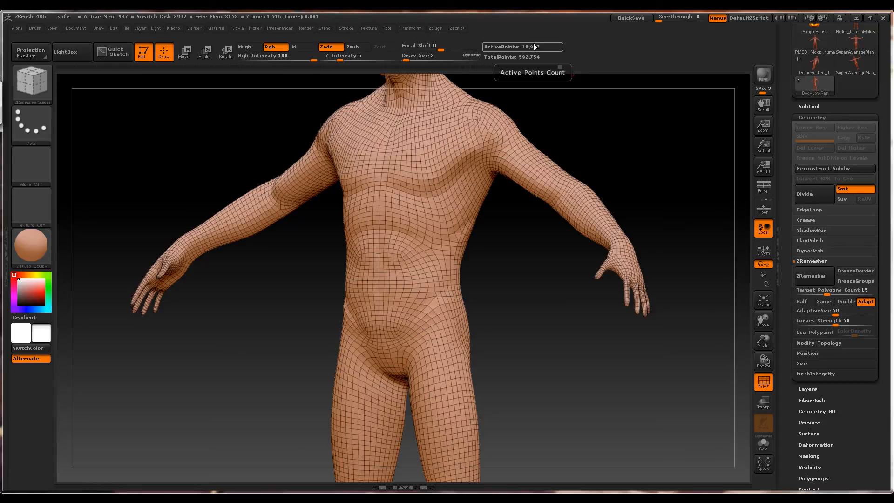
Compare the polygon and point counts of the BODYHIRES and BodyLowRes subtools, leaving BodyLowRes selected
mouse_move(491, 253)
left_mouse_down()
mouse_move(511, 253)
mouse_move(530, 346)
mouse_move(619, 136)
mouse_move(566, 140)
mouse_move(578, 166)
left_mouse_up()
right_click_drag(594, 187, 572, 170, "alt")
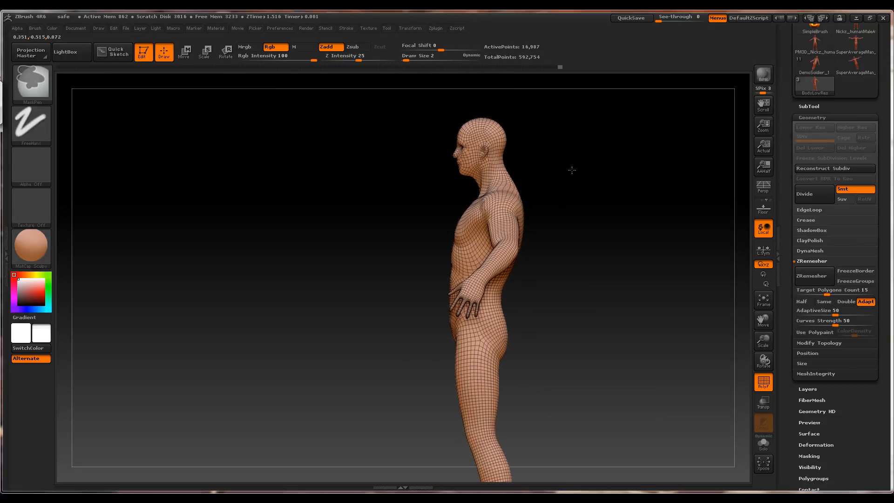
left_click(809, 107)
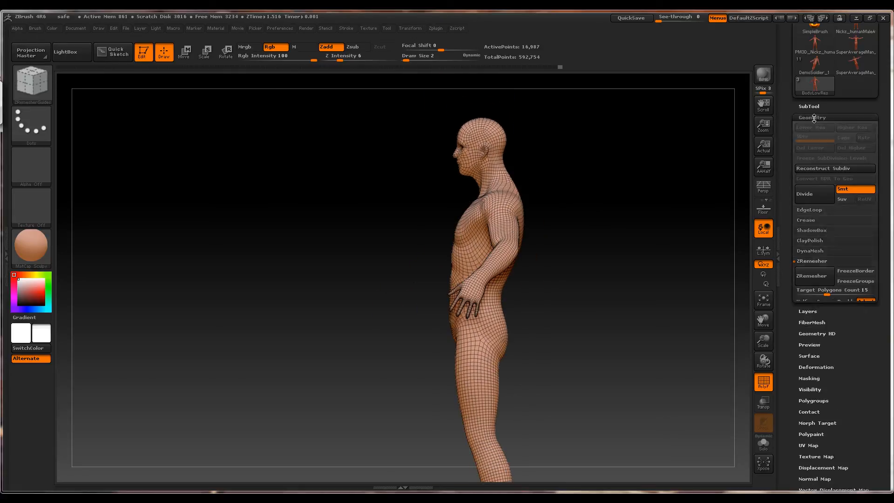
left_click(831, 117)
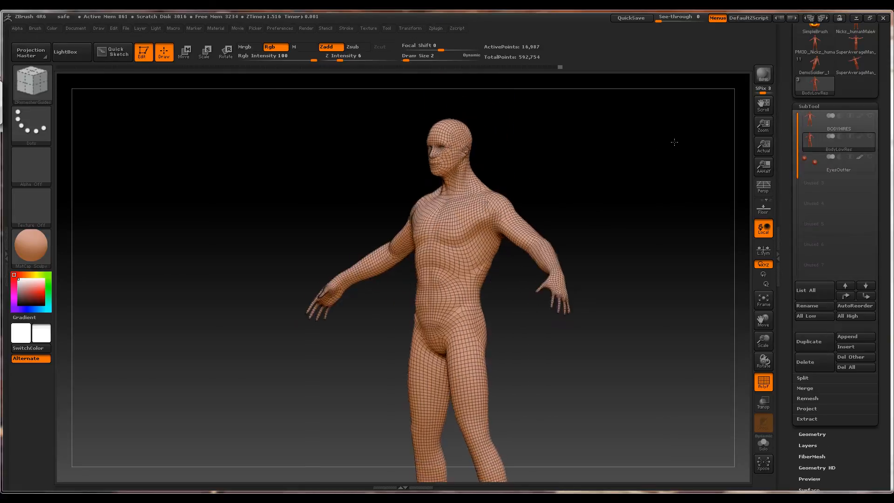
left_click(821, 116)
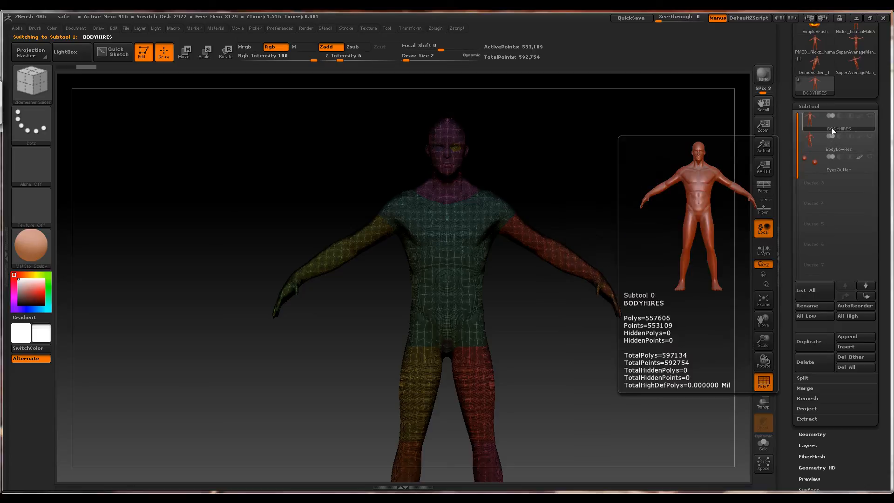
mouse_move(820, 136)
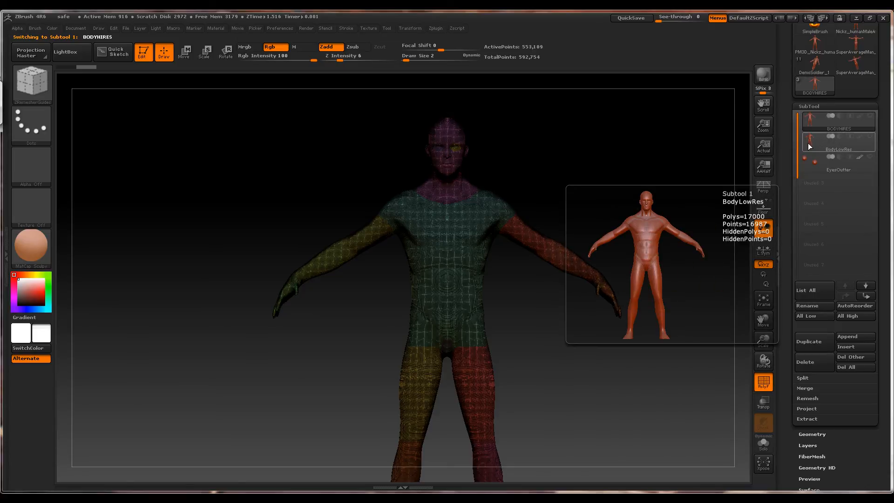
left_click(808, 138)
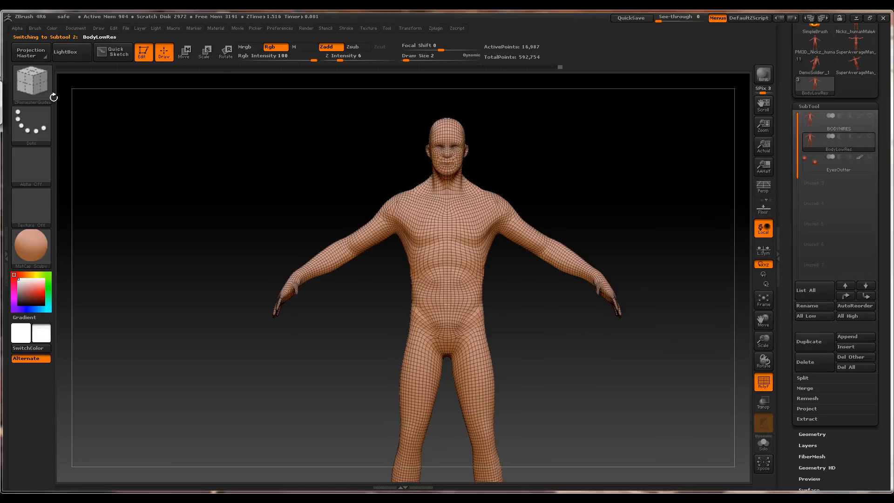
Review the ZRemesher settings of BodyLowRes and examine the mesh flow of its head, shoulders and chest
left_click(36, 91)
left_click_drag(594, 173, 545, 142)
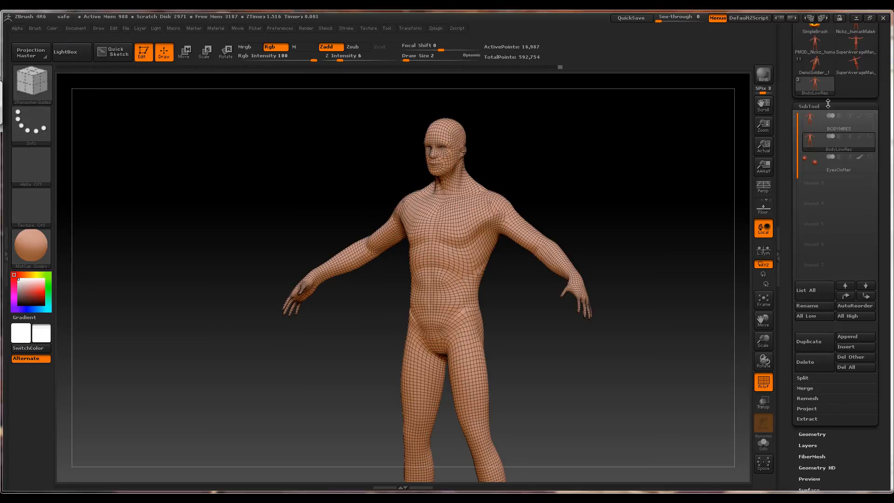
left_click(810, 107)
left_click(812, 117)
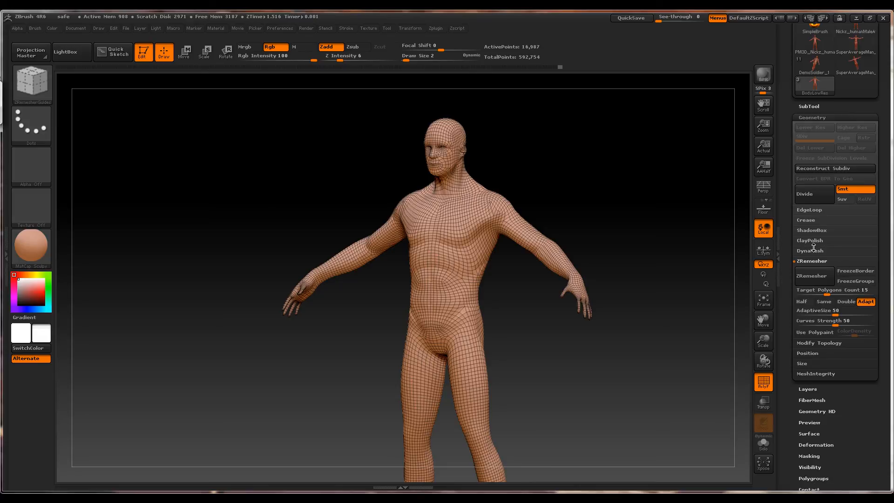
left_click(803, 282)
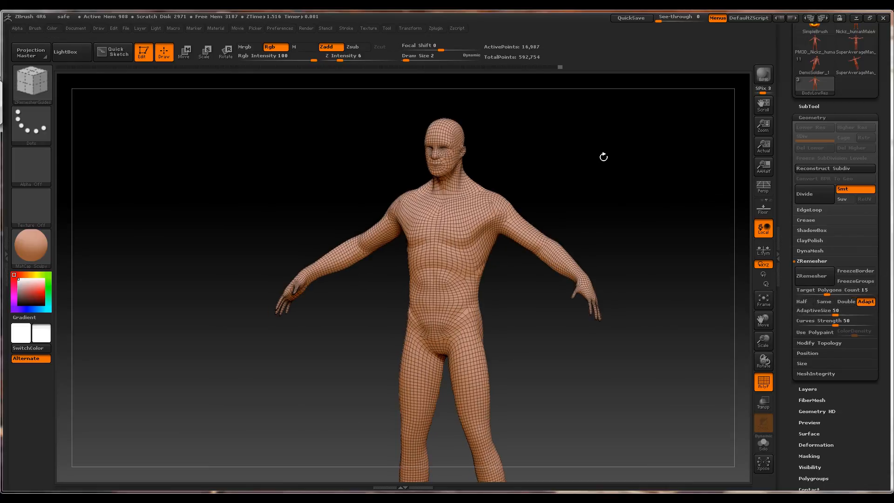
mouse_move(603, 157)
left_mouse_down()
mouse_move(552, 157)
mouse_move(600, 159)
left_mouse_up()
left_click_drag(603, 196, 582, 188)
mouse_move(558, 168)
right_mouse_down("ctrl")
mouse_move(581, 210)
mouse_move(624, 227)
mouse_move(583, 202)
mouse_move(590, 226)
mouse_move(582, 219)
mouse_move(637, 222)
mouse_move(612, 209)
right_mouse_up("ctrl")
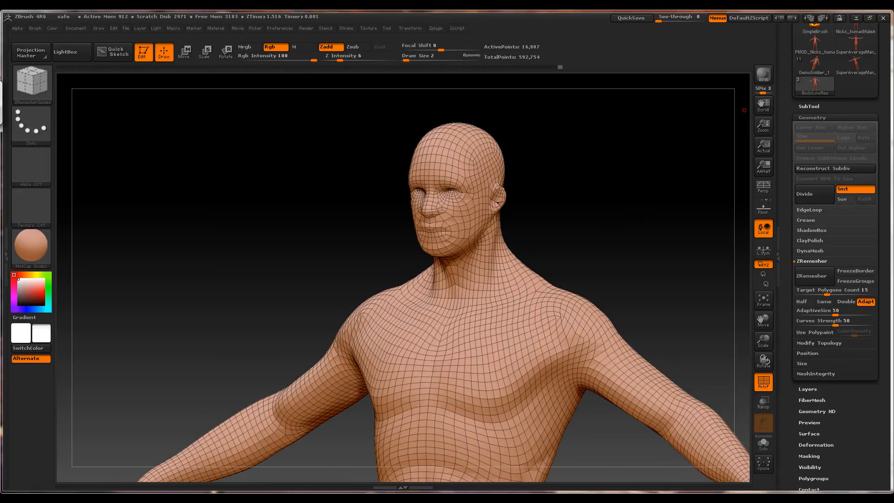